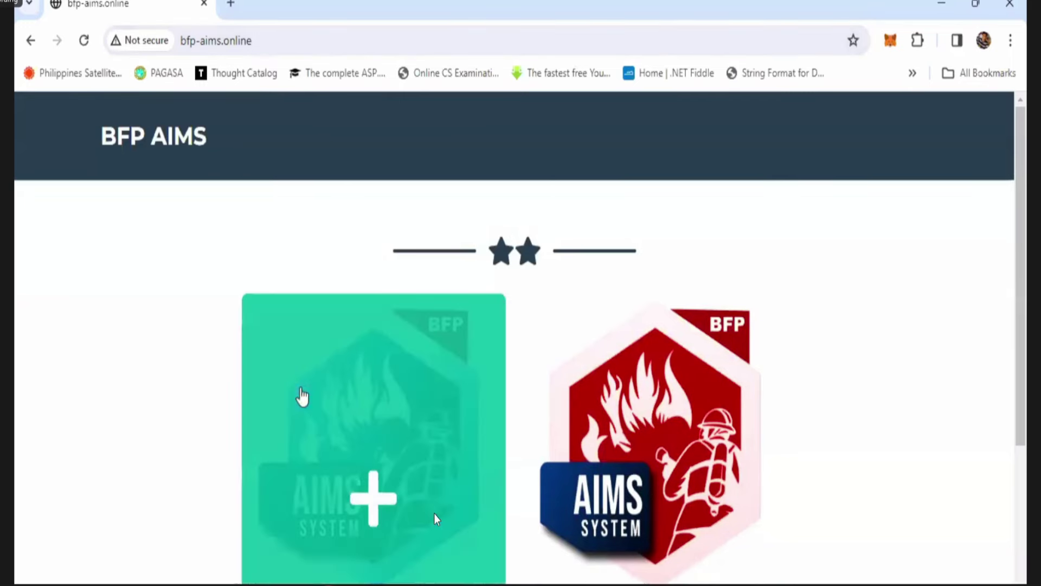
# Step: Load the bfp-aims.online home page from its web address
pyautogui.hotkey('ctrl', 'l')
pyautogui.hotkey('ctrl', 'a')
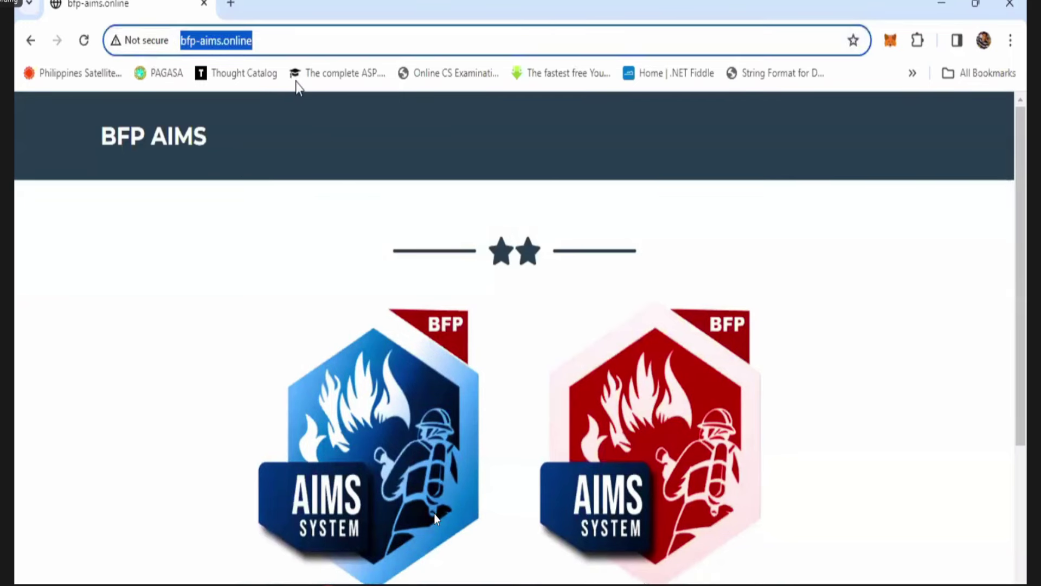
pyautogui.press('End')
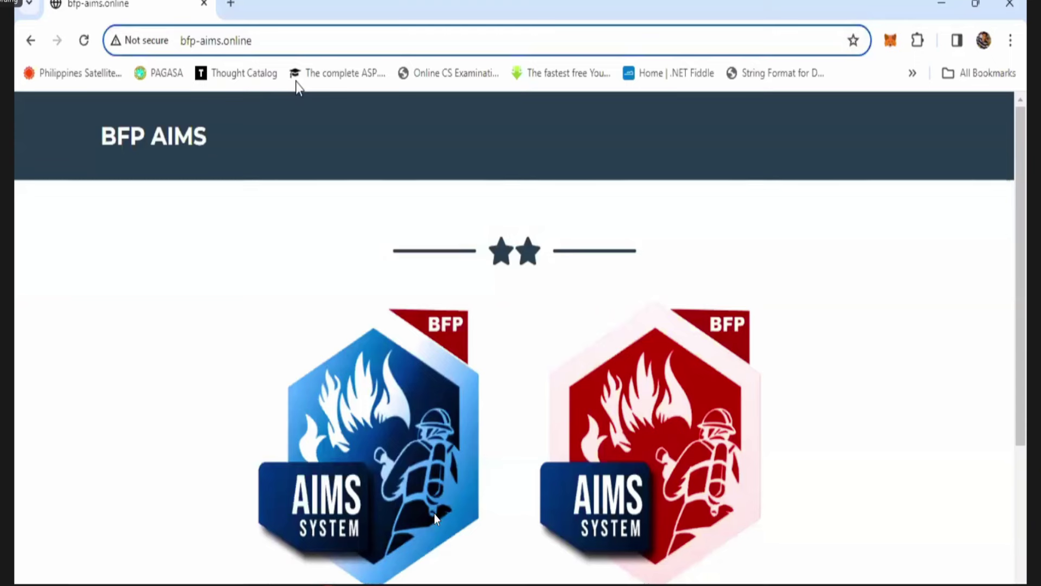
pyautogui.hotkey('ctrl', 'shift', 'Left')
pyautogui.hotkey('ctrl', 'shift', 'Left')
pyautogui.hotkey('ctrl', 'shift', 'Left')
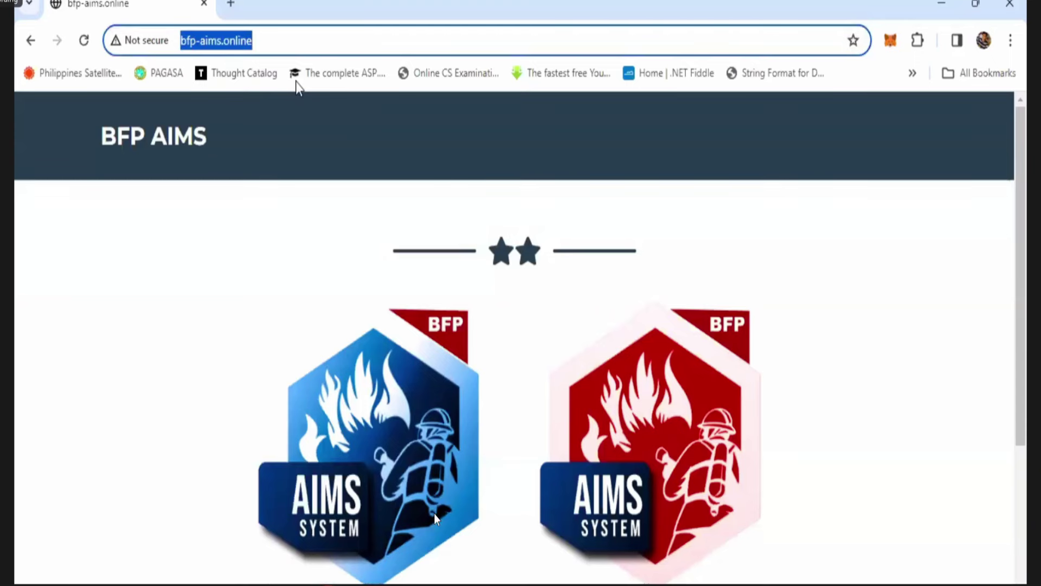
pyautogui.press('End')
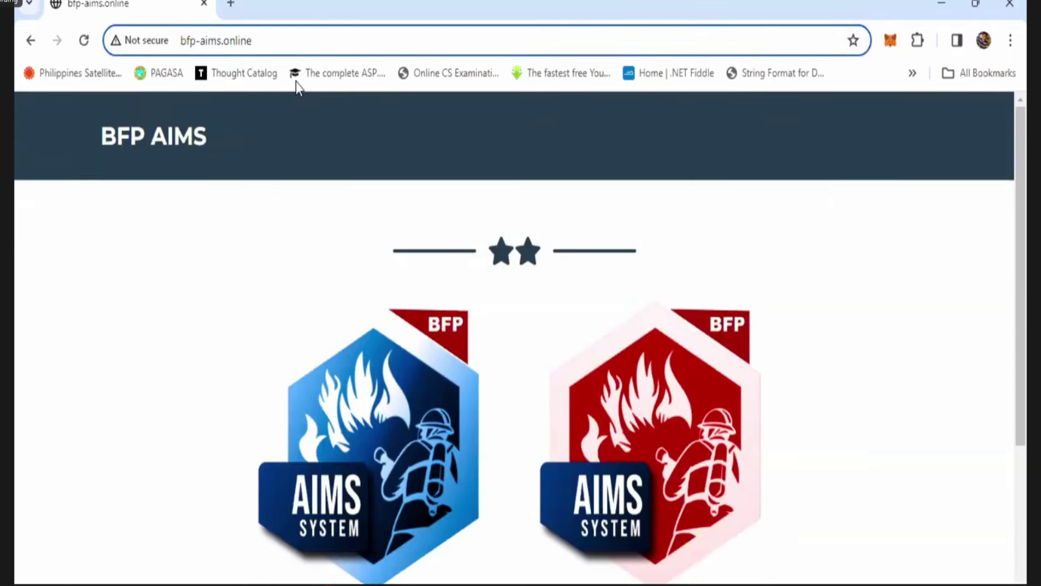
pyautogui.press('Return')
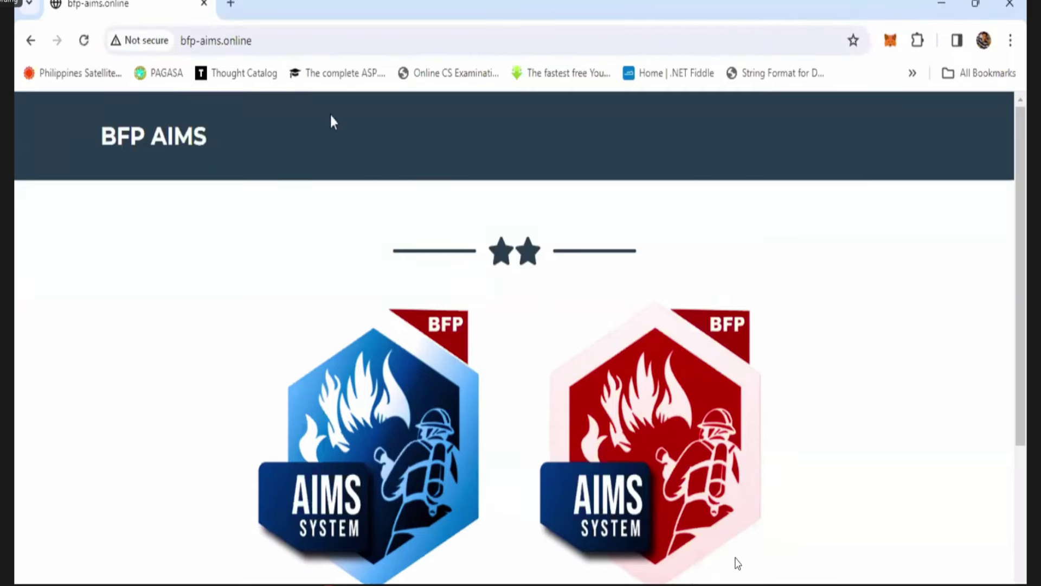
# Step: Open the Incident Monitoring System from the BFP AIMS home page
pyautogui.scroll(-2, 553, 428)
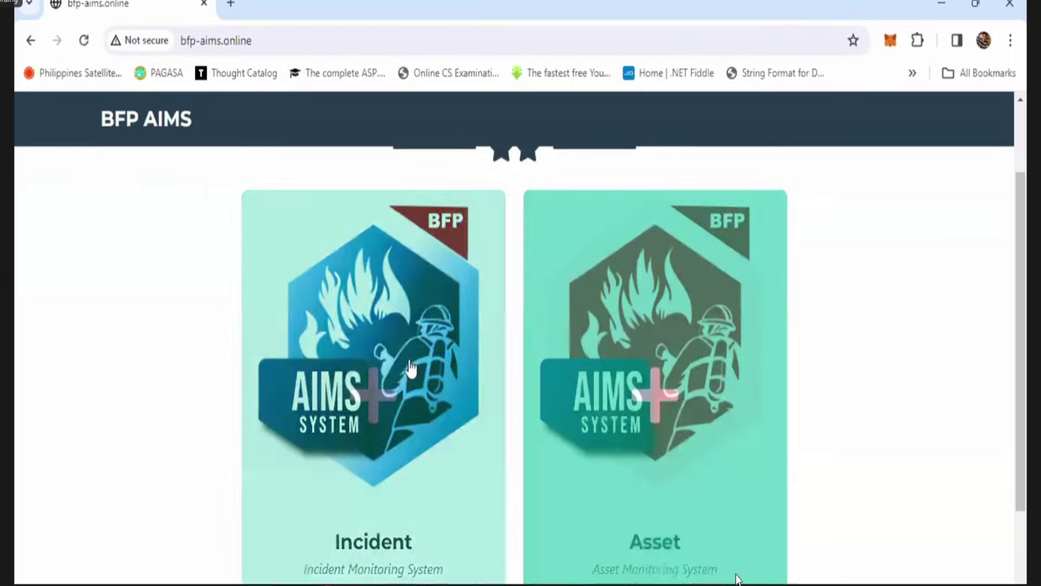
pyautogui.scroll(-1, 359, 399)
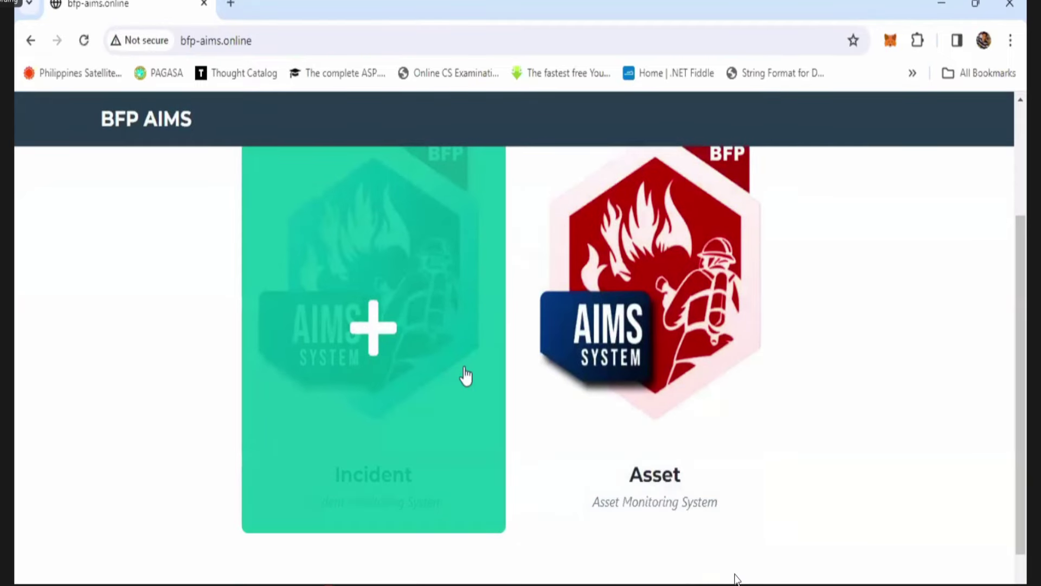
pyautogui.click(389, 512)
pyautogui.click(519, 428)
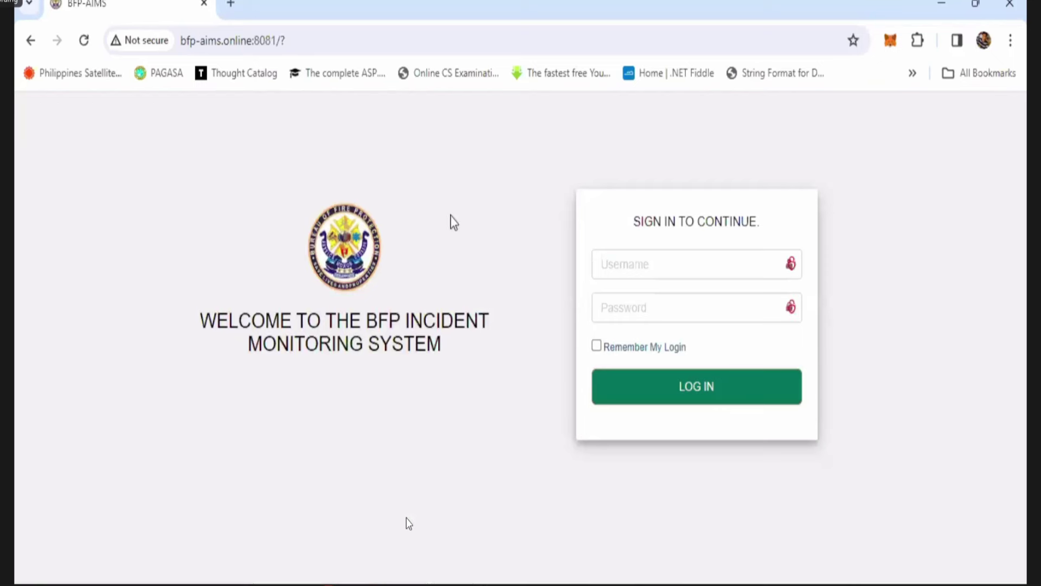
# Step: Sign in to the incident monitoring system with the saved Calamba City fire station username and the account password
pyautogui.click(647, 265)
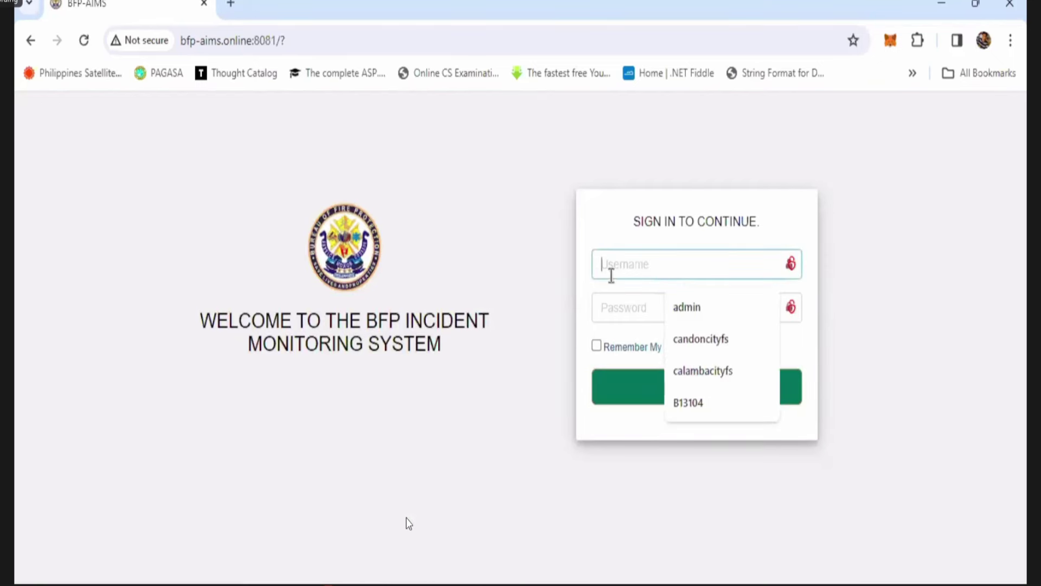
pyautogui.press('Return')
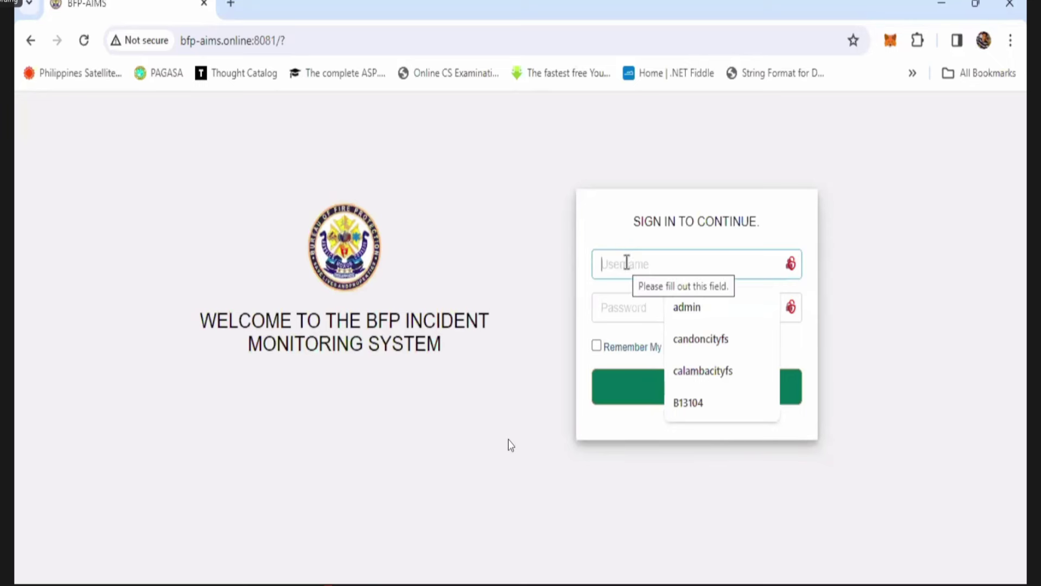
pyautogui.click(705, 373)
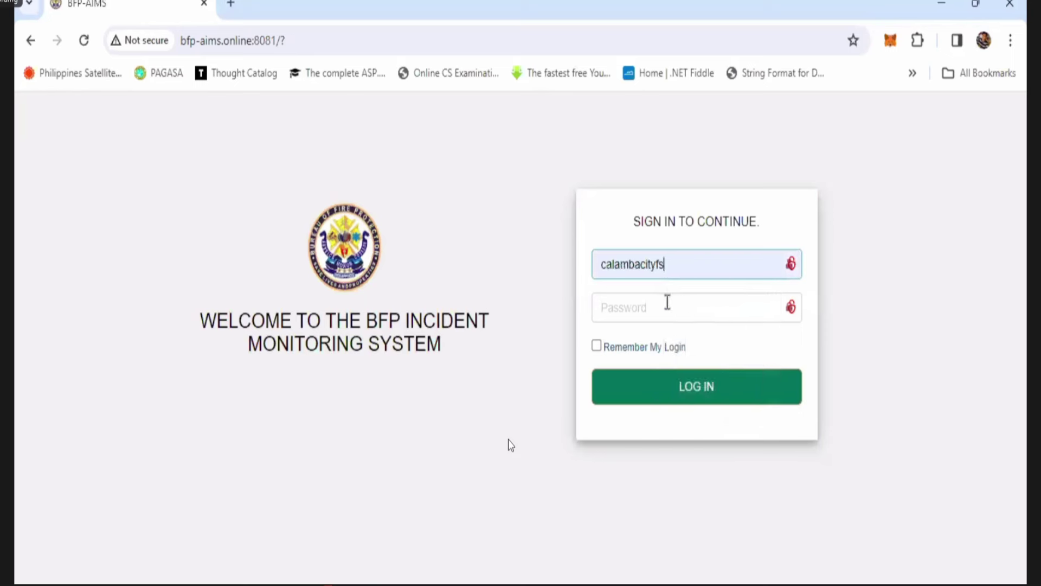
pyautogui.click(663, 307)
pyautogui.write('*********')
pyautogui.click(686, 388)
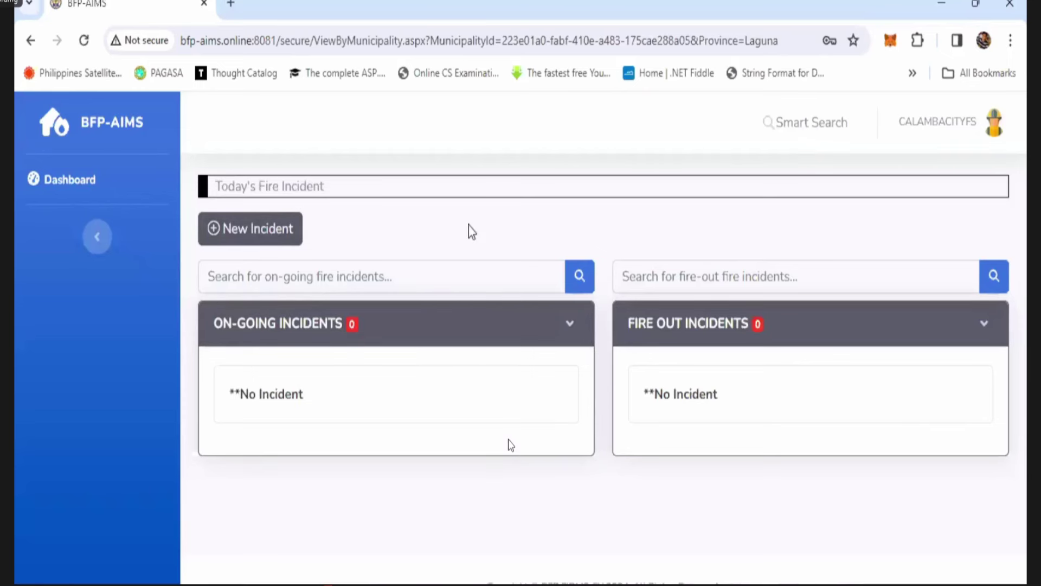
pyautogui.click(270, 238)
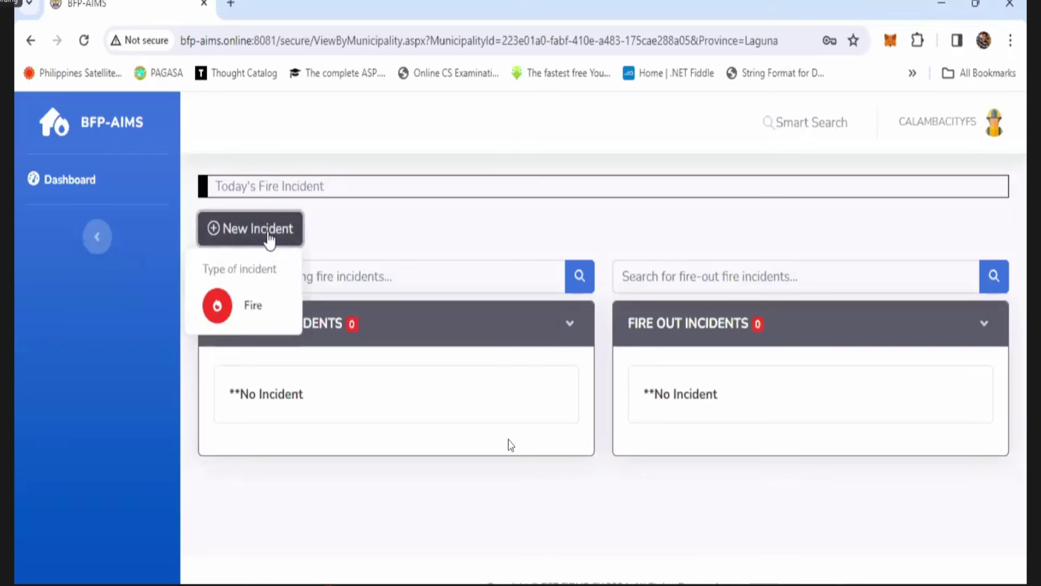
pyautogui.click(372, 227)
pyautogui.click(274, 238)
pyautogui.click(369, 243)
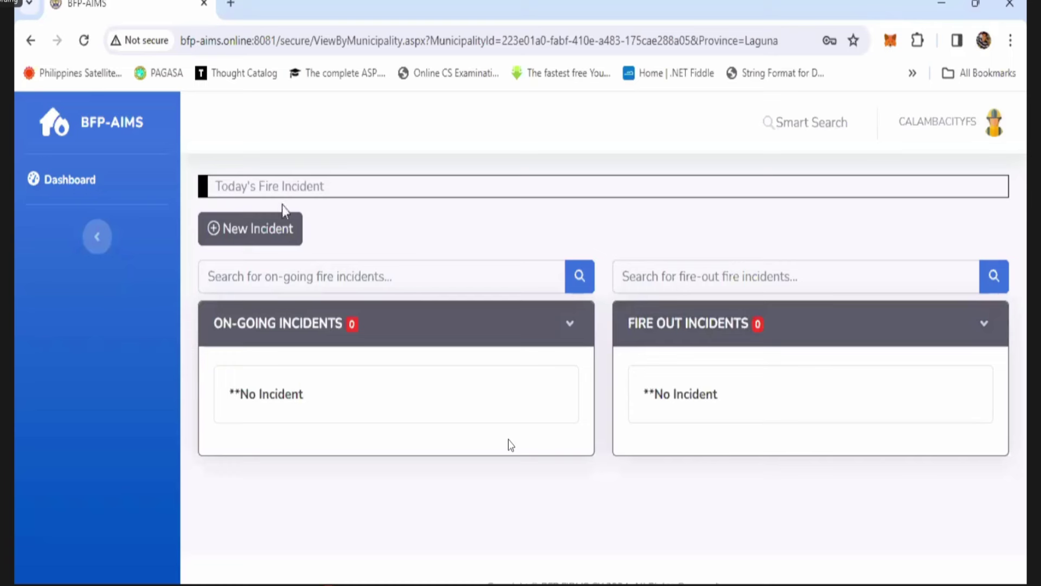
# Step: Start a new incident record of type Fire
pyautogui.click(276, 238)
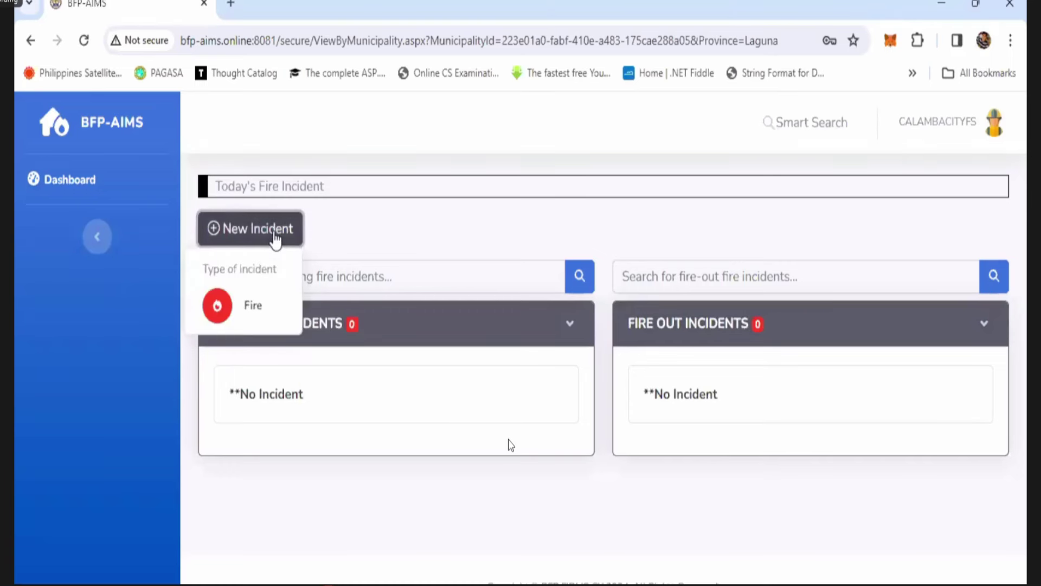
pyautogui.click(262, 302)
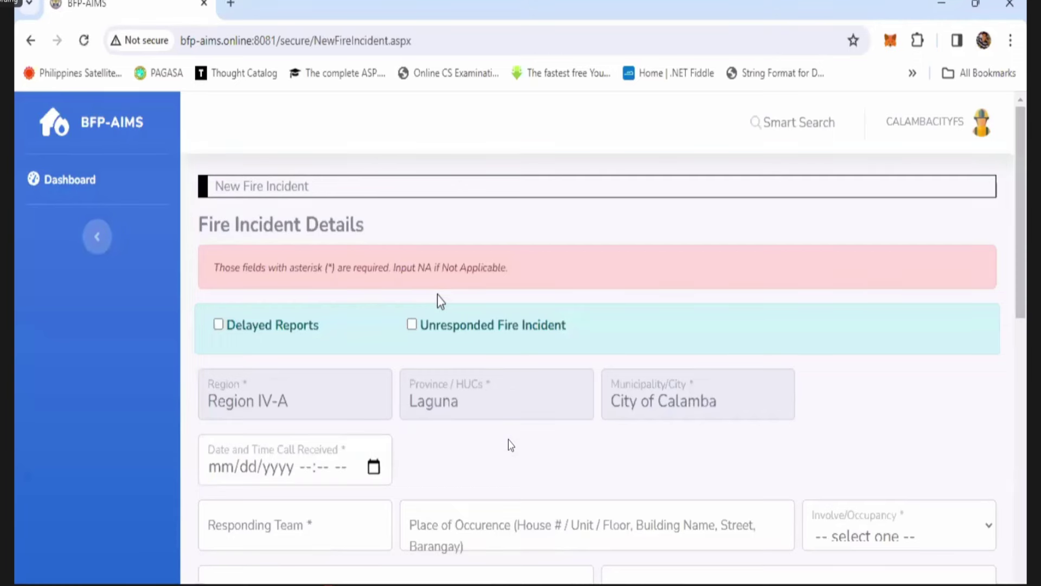
# Step: Try the Delayed Reports option on the new fire incident, toggling it repeatedly and leaving it enabled
pyautogui.scroll(-1, 437, 296)
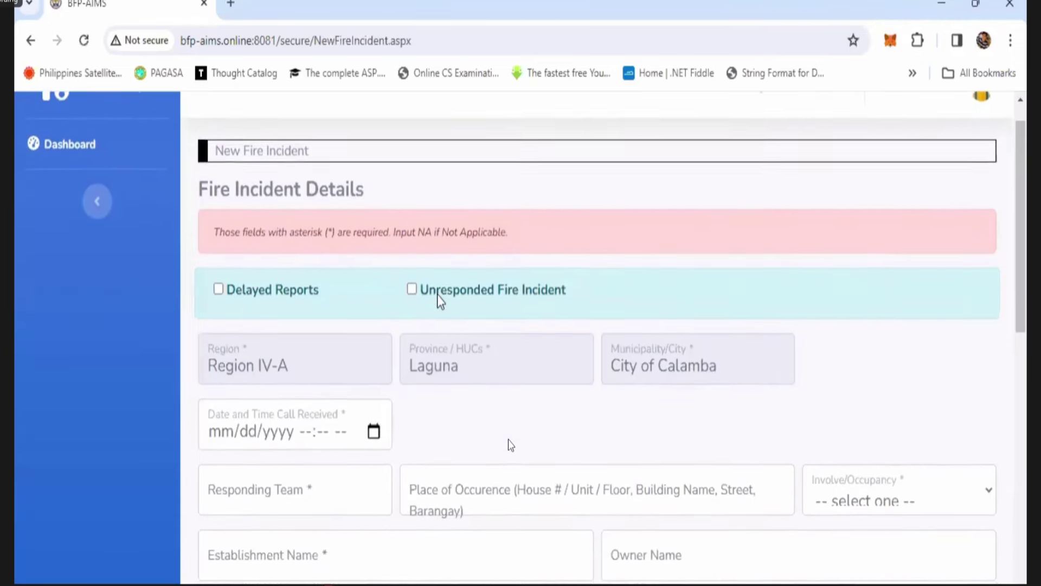
pyautogui.scroll(-1, 437, 295)
pyautogui.click(219, 273)
pyautogui.click(219, 273)
pyautogui.click(219, 273)
pyautogui.click(219, 273)
pyautogui.click(219, 273)
pyautogui.click(219, 273)
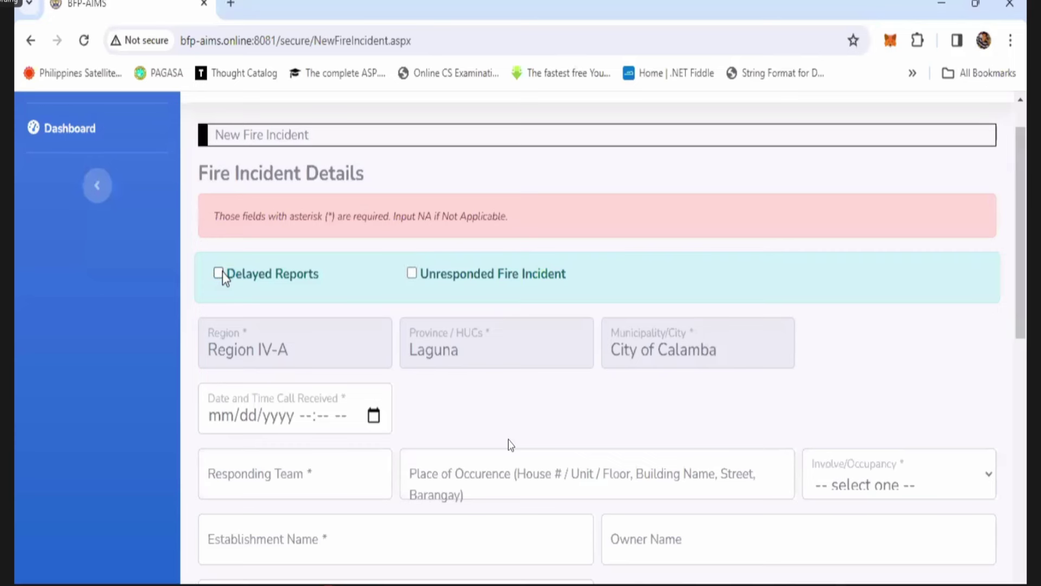
pyautogui.click(219, 272)
pyautogui.click(219, 273)
pyautogui.click(219, 273)
pyautogui.click(219, 273)
pyautogui.click(219, 273)
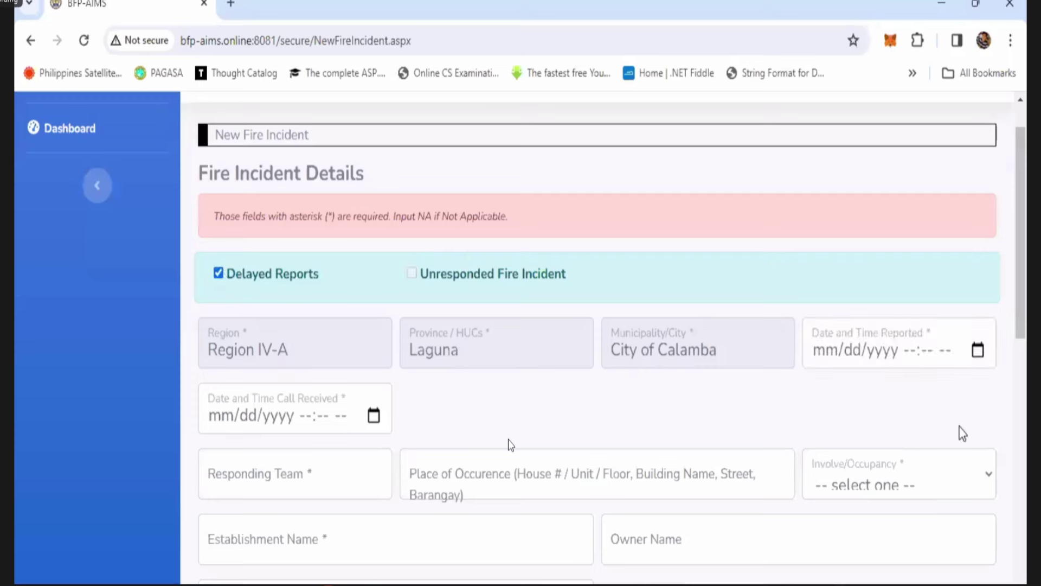
pyautogui.click(219, 273)
pyautogui.click(219, 274)
# Step: Open the Date and Time Reported field for entry without a value, and disable Delayed Reports
pyautogui.click(982, 353)
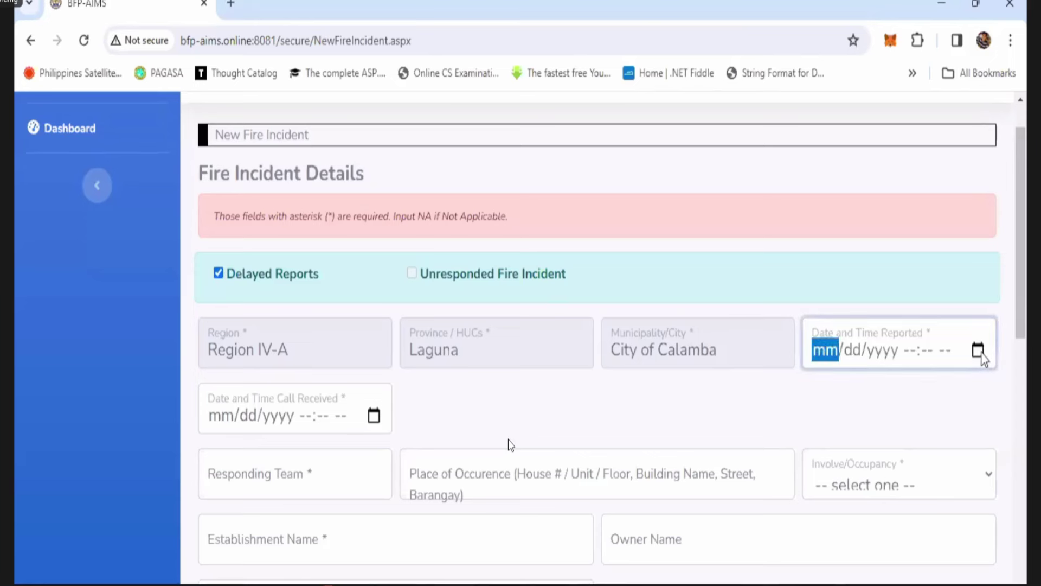
pyautogui.click(641, 444)
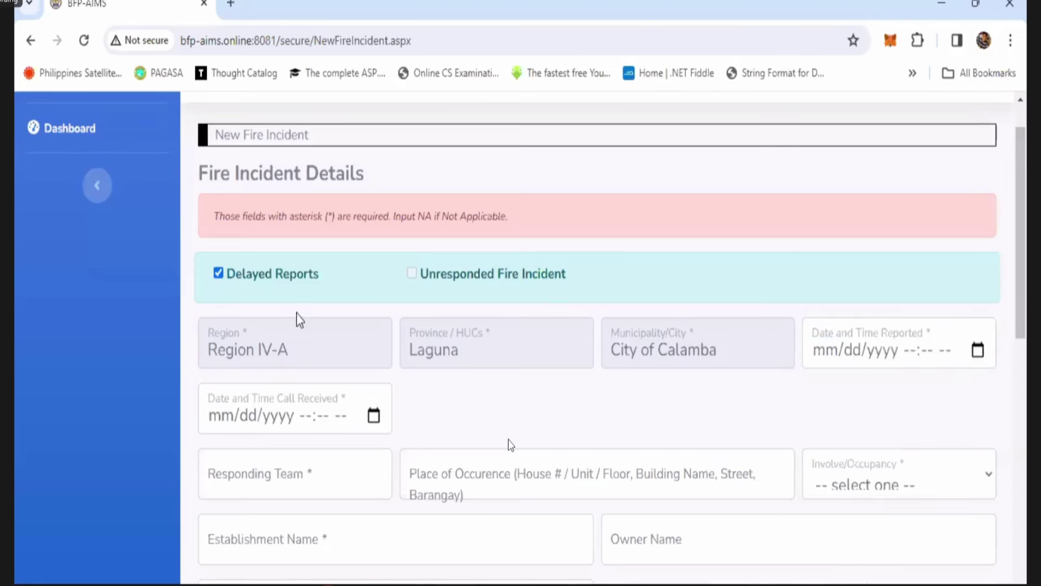
pyautogui.click(219, 273)
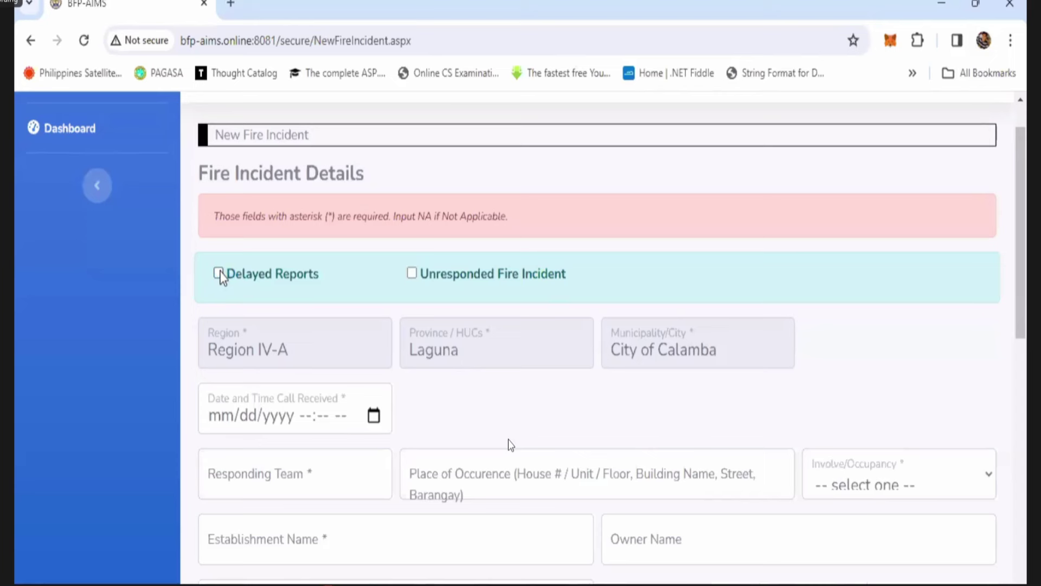
pyautogui.click(218, 273)
pyautogui.click(218, 274)
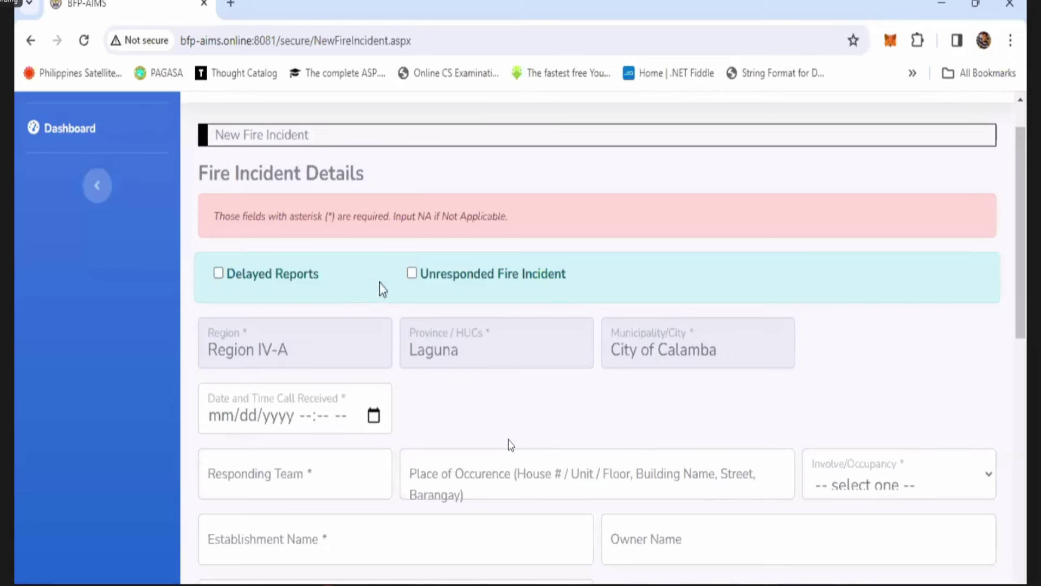
# Step: Try the Unresponded Fire Incident and Delayed Reports options in turn, leaving both disabled
pyautogui.click(413, 274)
pyautogui.click(413, 274)
pyautogui.click(218, 274)
pyautogui.click(219, 274)
pyautogui.click(412, 274)
pyautogui.click(412, 274)
pyautogui.click(412, 274)
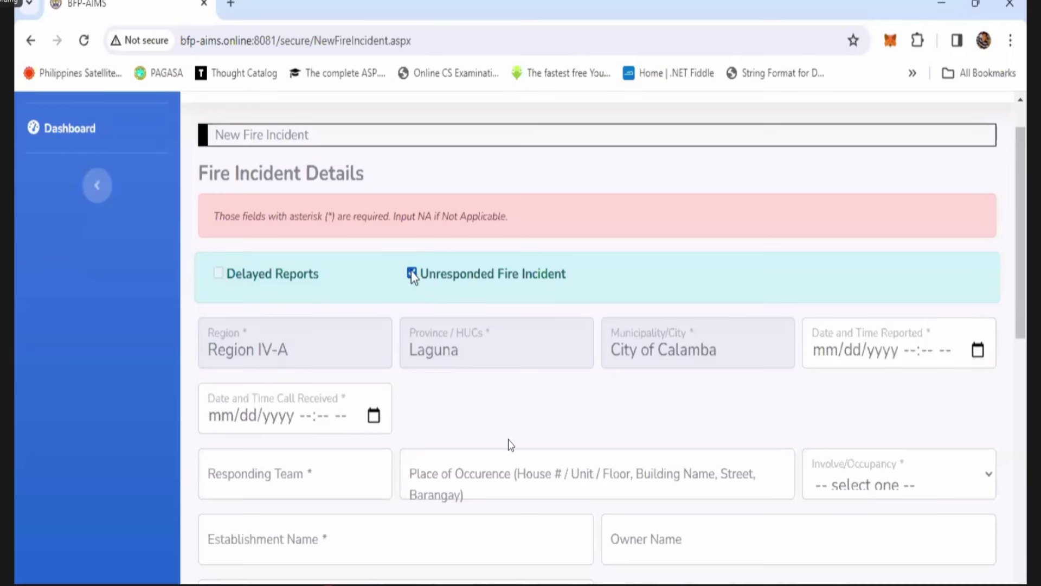
pyautogui.click(412, 274)
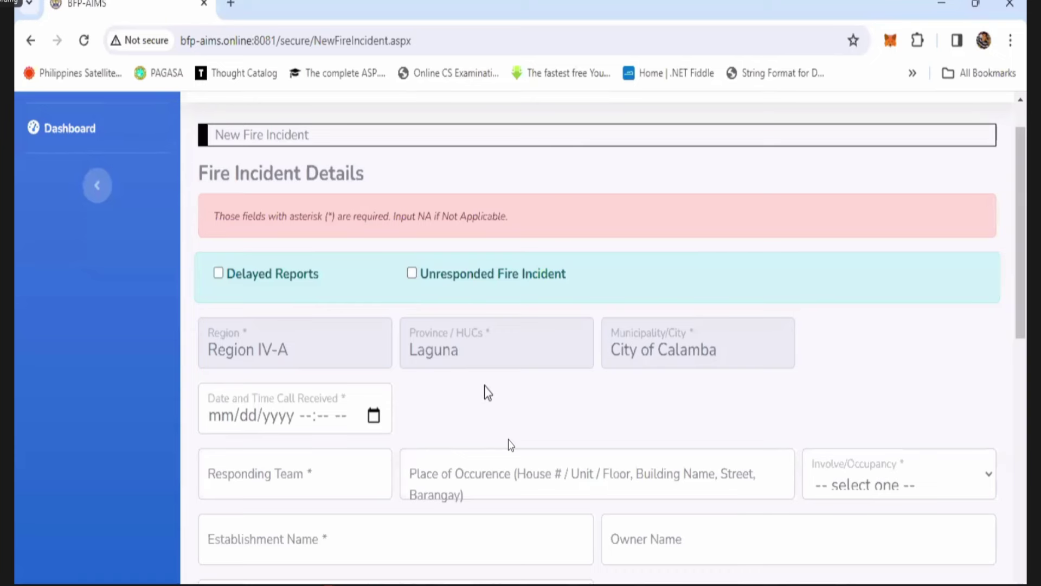
# Step: Examine the Fire Incident Details form, from the region, province and city fields through the call, team, occupancy and time fields
pyautogui.scroll(-2, 486, 391)
pyautogui.scroll(1, 484, 386)
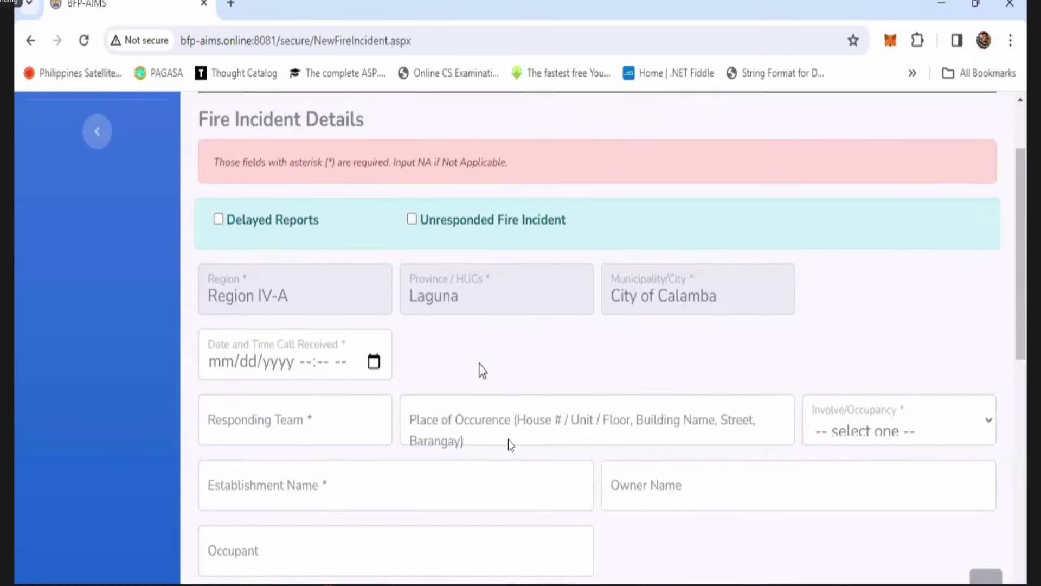
pyautogui.scroll(1, 480, 370)
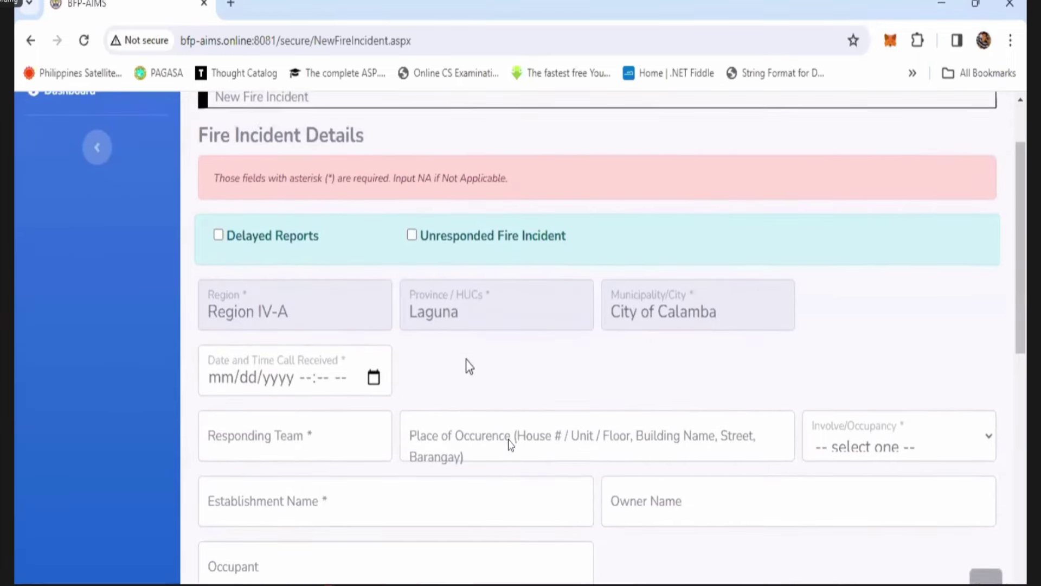
pyautogui.scroll(-1, 467, 365)
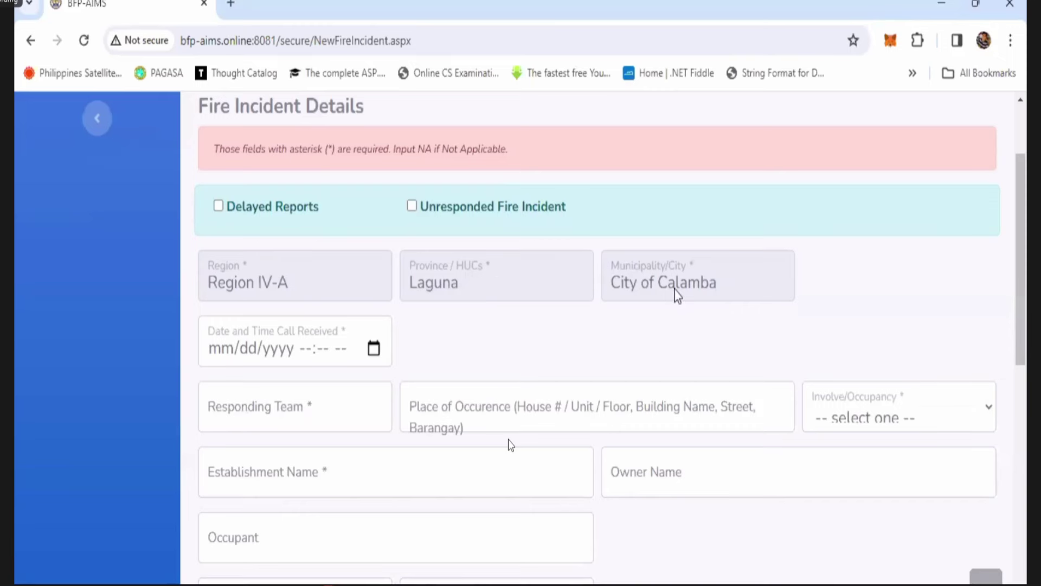
pyautogui.scroll(-1, 588, 349)
pyautogui.scroll(1, 589, 349)
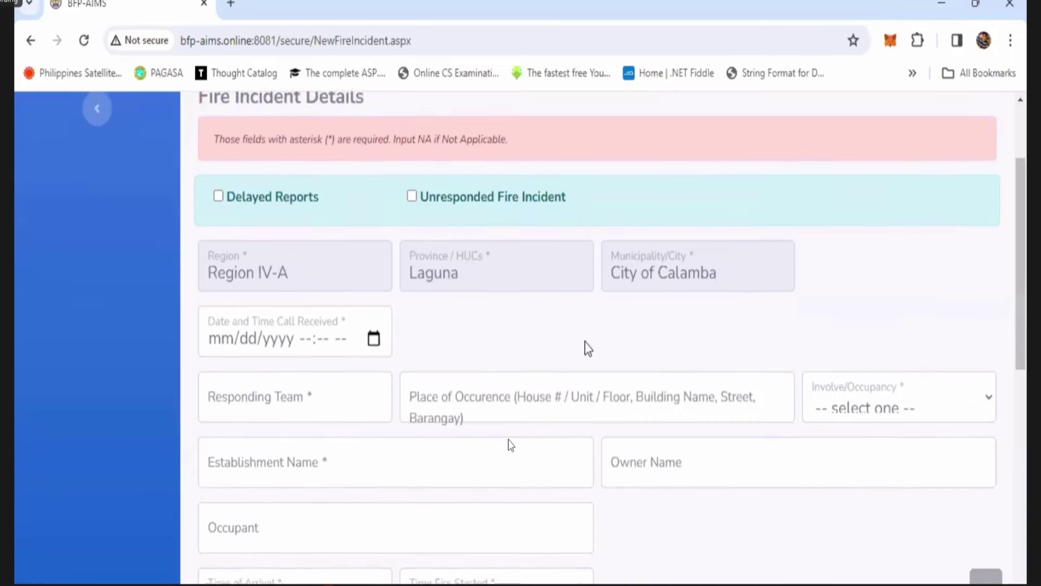
pyautogui.scroll(-1, 589, 348)
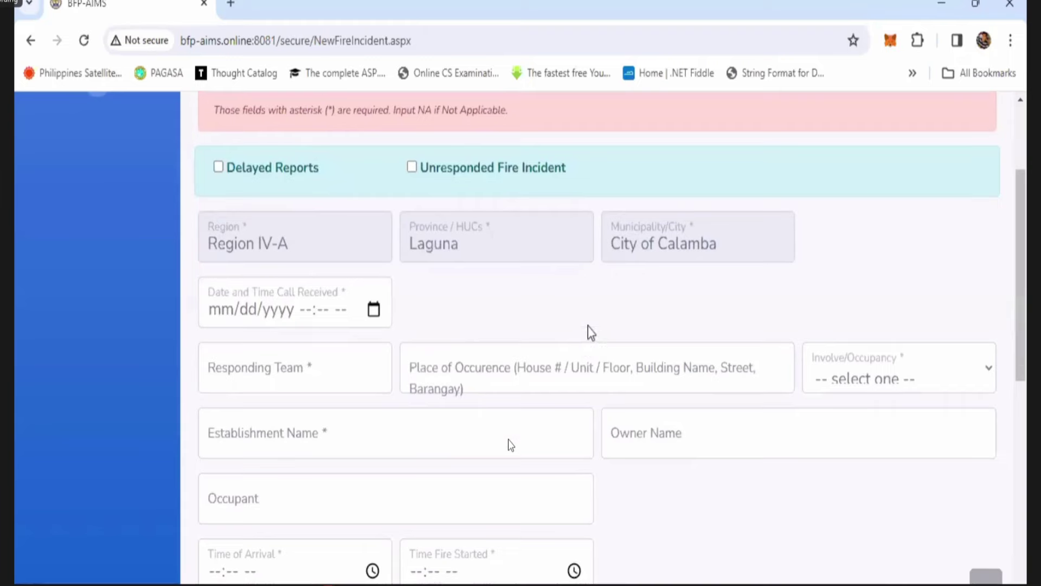
pyautogui.scroll(-1, 591, 332)
pyautogui.scroll(-1, 591, 333)
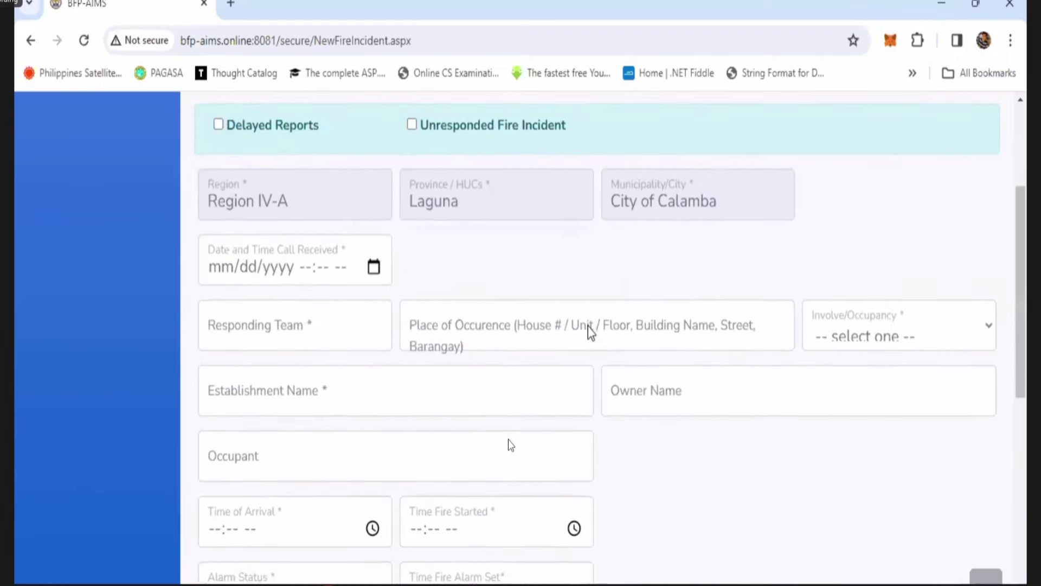
pyautogui.scroll(1, 591, 333)
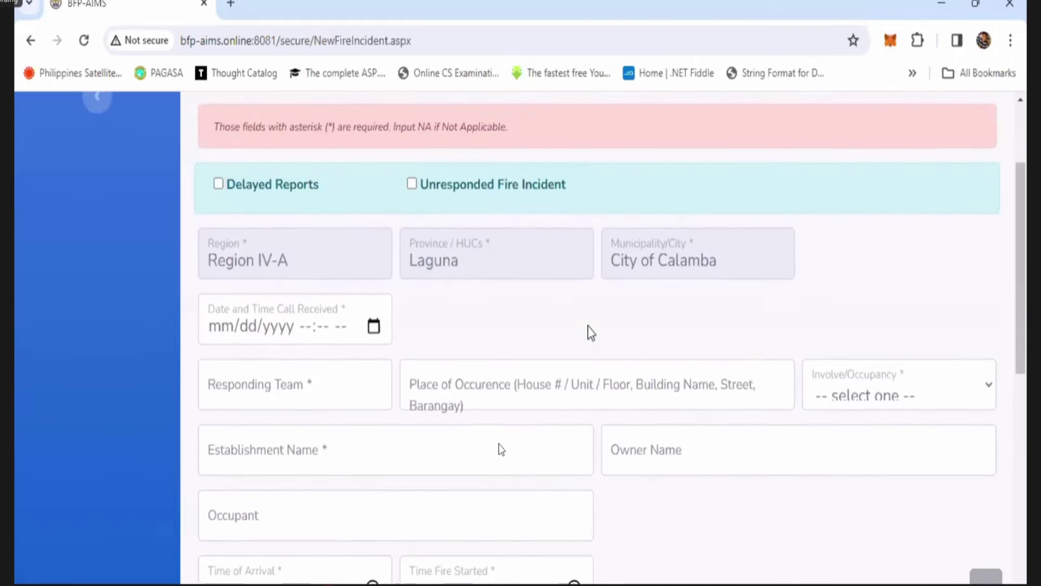
pyautogui.scroll(-1, 449, 311)
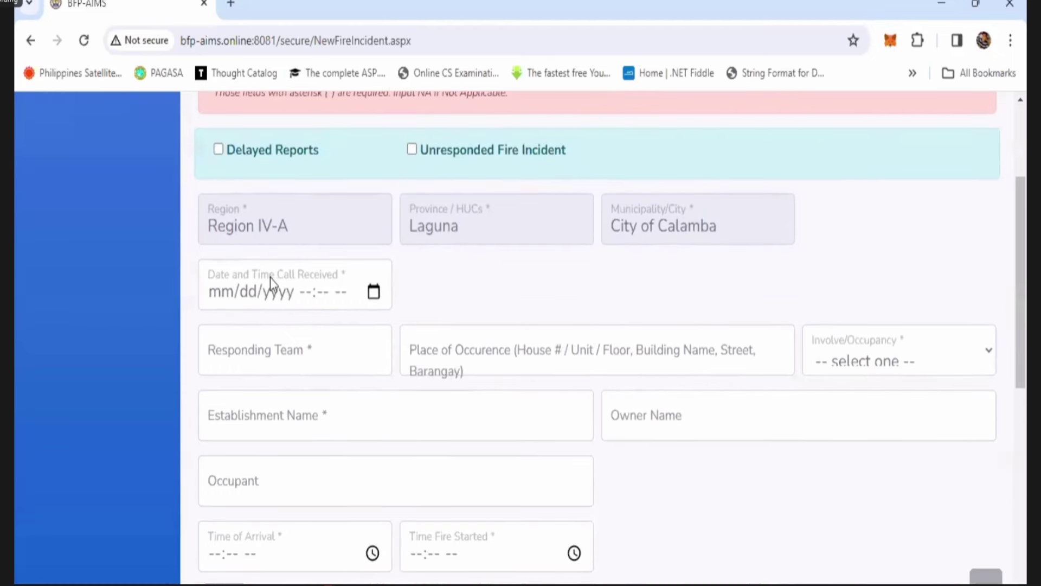
# Step: Open the Date and Time Call Received, Responding Team and Place of Occurence fields in turn for entry
pyautogui.click(375, 296)
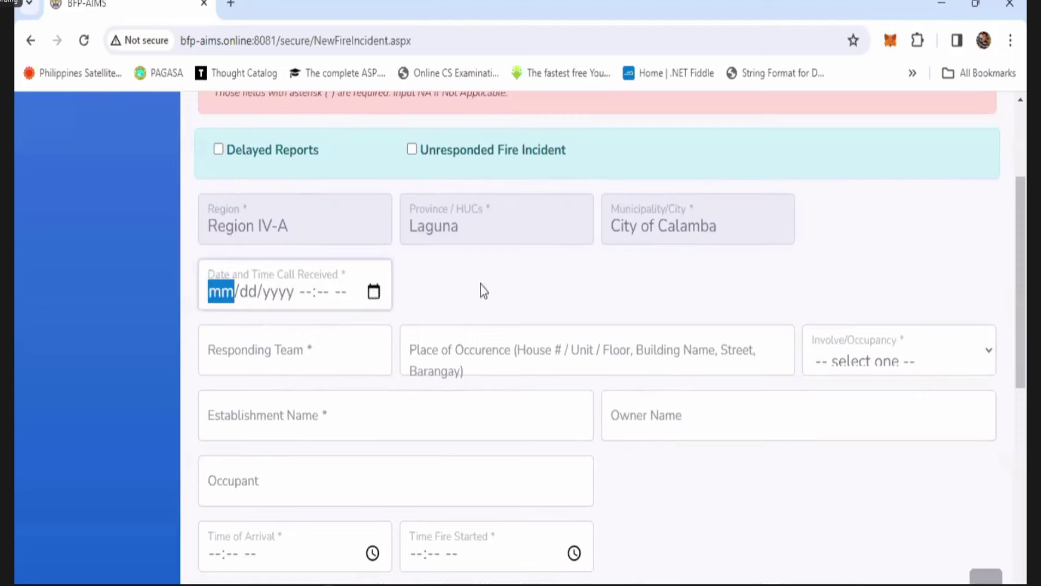
pyautogui.click(376, 351)
pyautogui.click(513, 365)
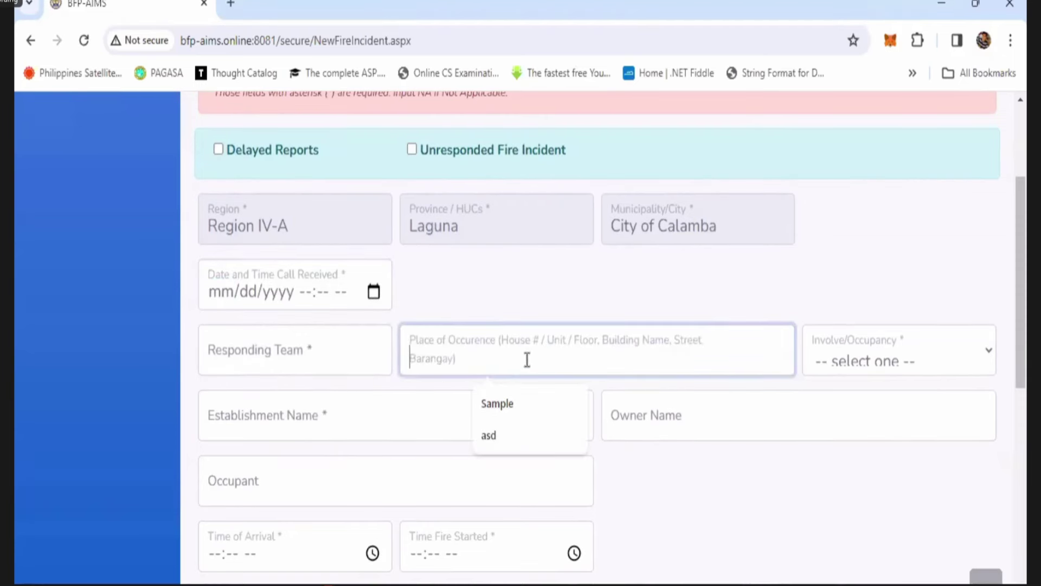
# Step: Examine the full list of Involve/Occupancy options, from residential building types through fires outdoors and vehicles, without choosing one
pyautogui.click(872, 365)
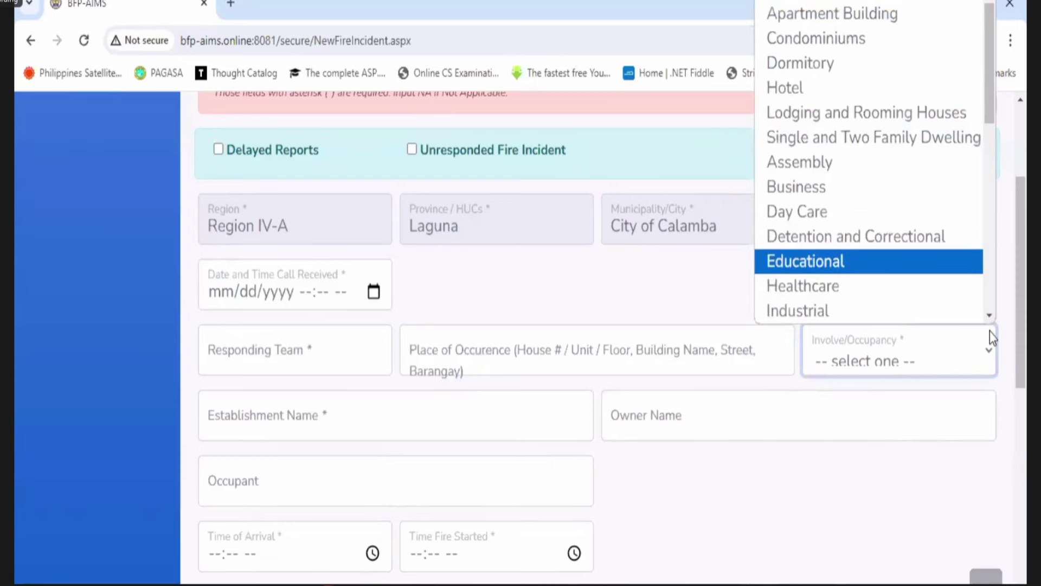
pyautogui.scroll(2, 993, 338)
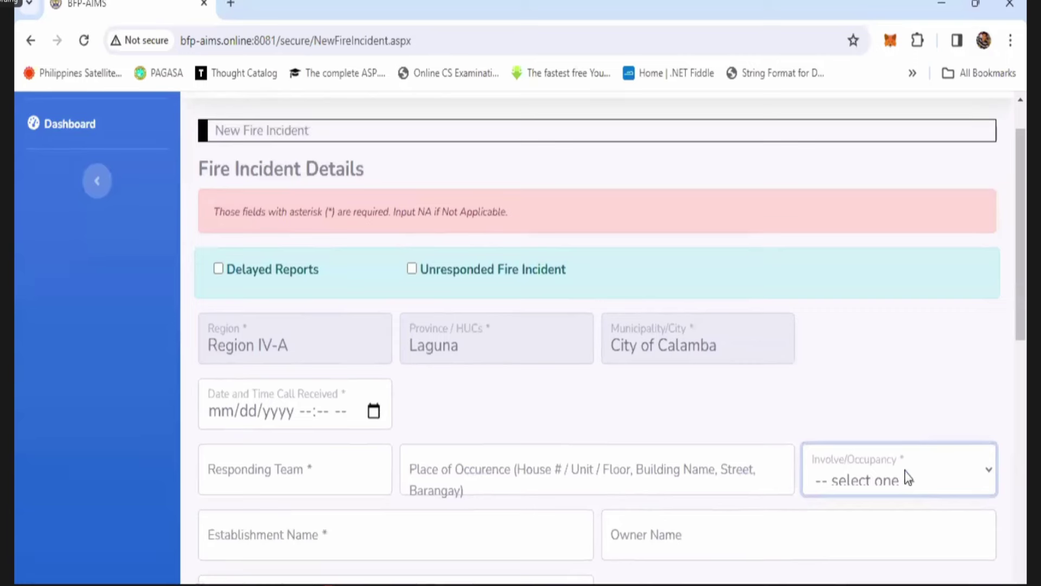
pyautogui.click(908, 477)
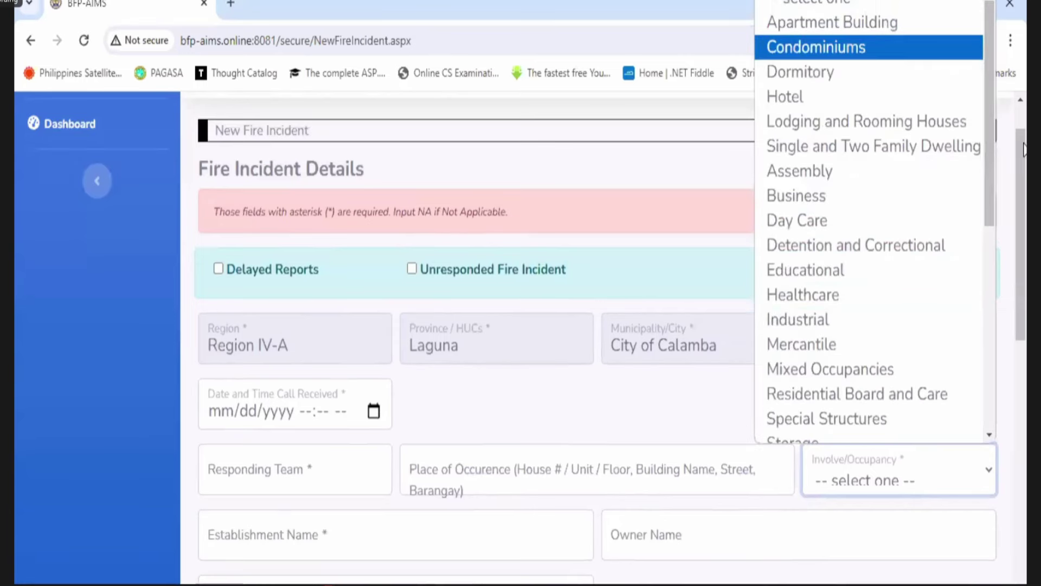
pyautogui.scroll(1, 1024, 149)
pyautogui.click(872, 535)
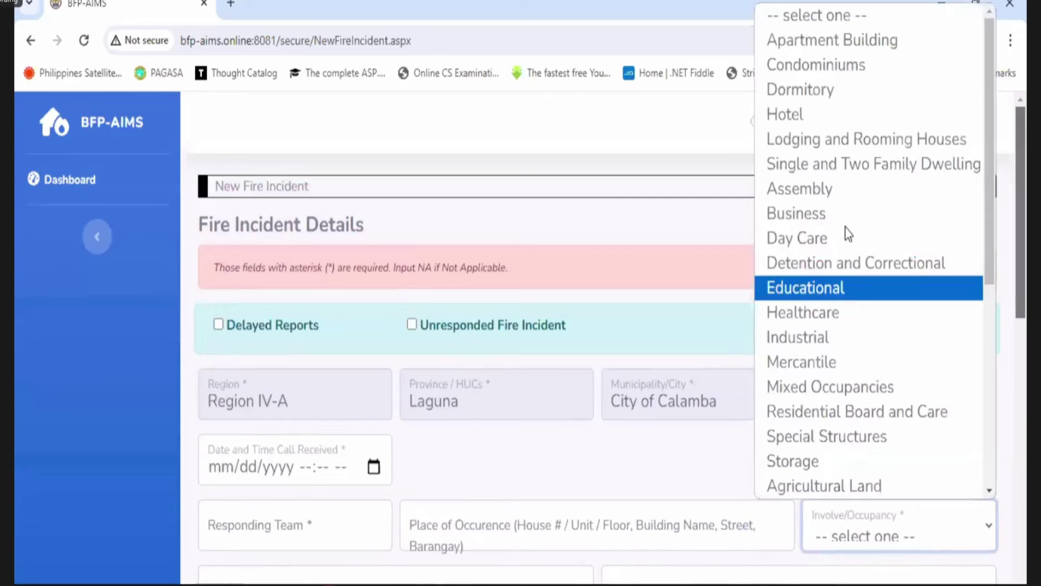
pyautogui.scroll(-5, 808, 231)
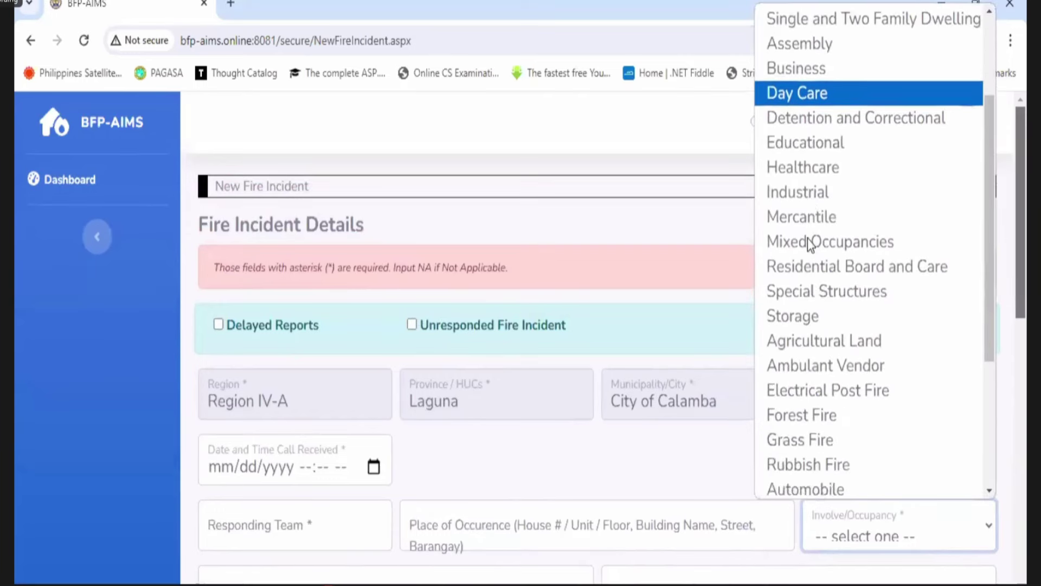
pyautogui.scroll(-3, 810, 244)
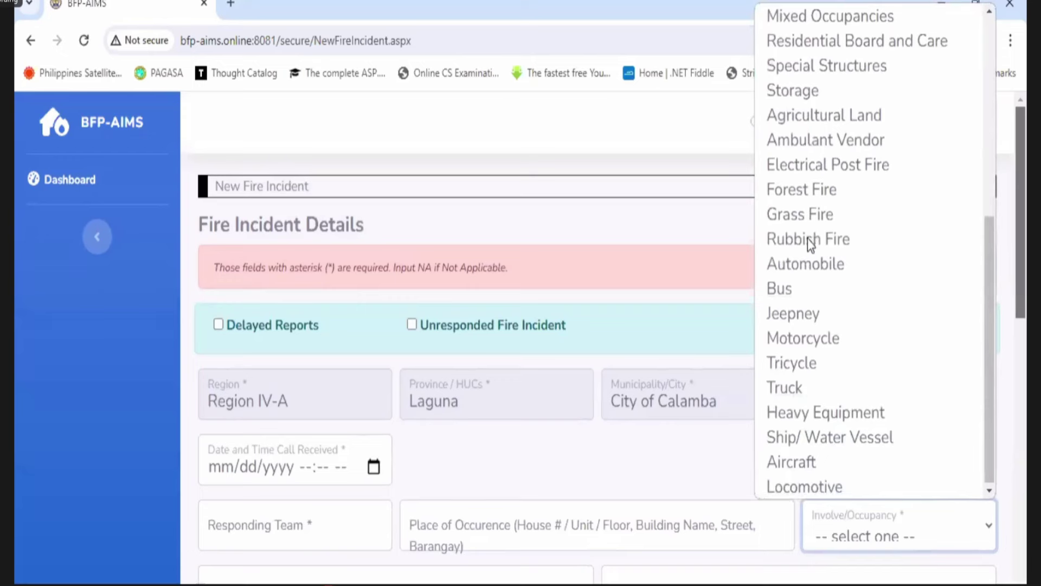
pyautogui.scroll(3, 810, 244)
pyautogui.scroll(4, 808, 241)
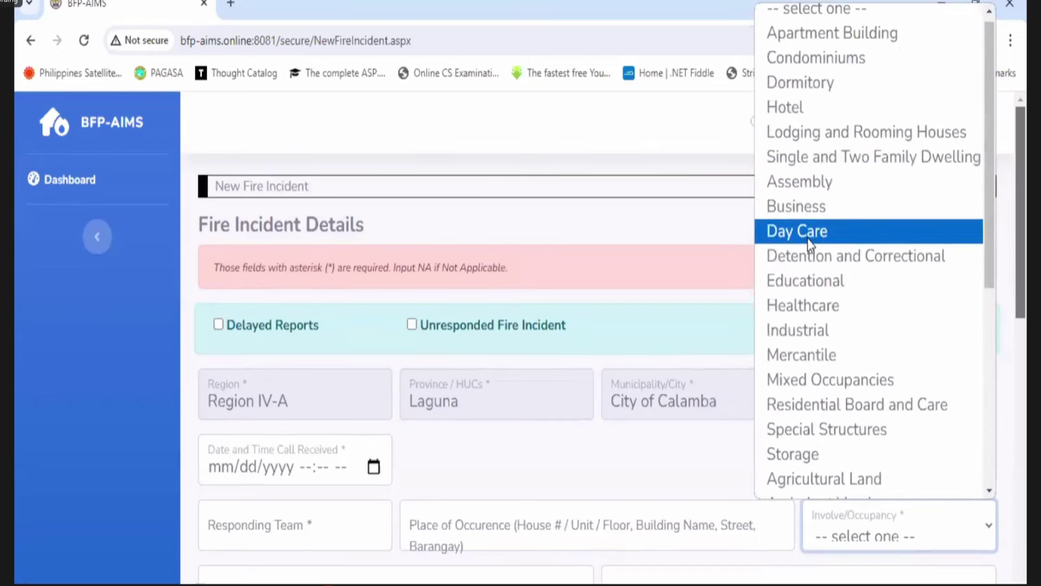
pyautogui.scroll(1, 810, 244)
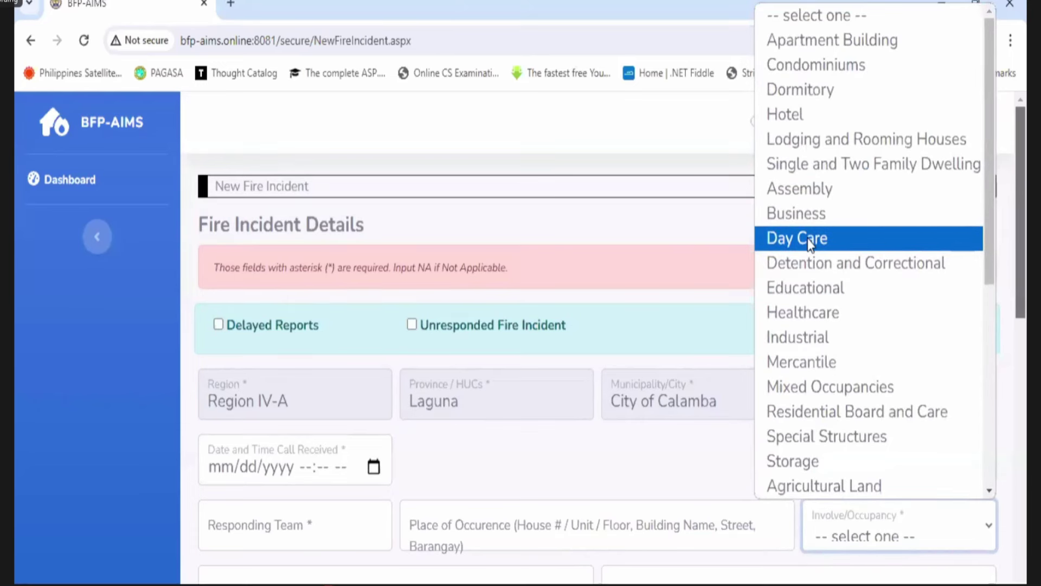
pyautogui.scroll(-3, 653, 456)
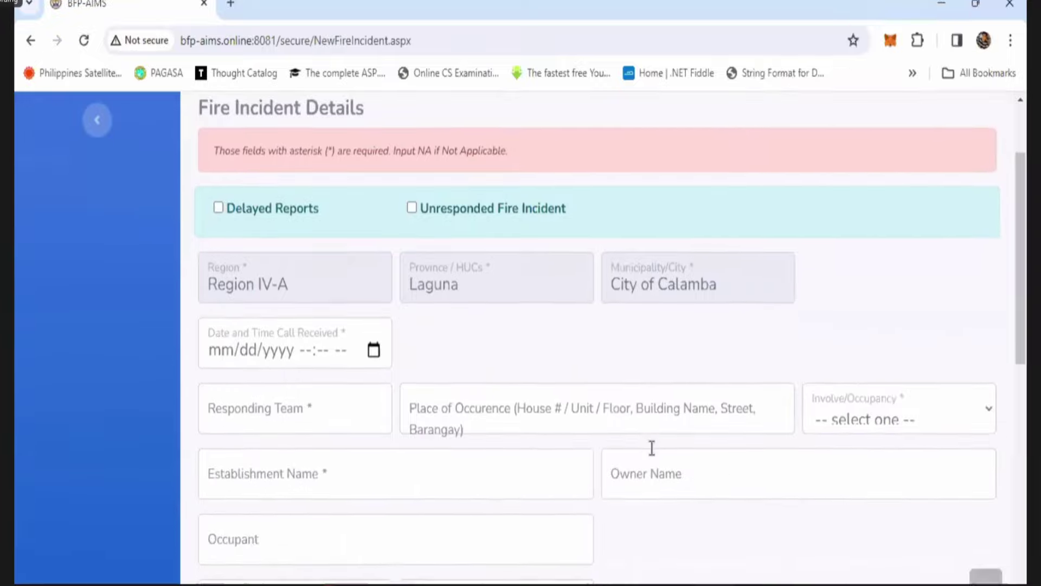
# Step: Open the Establishment Name, Owner Name, Occupant, Time of Arrival and Time Fire Started fields in turn, leaving them empty
pyautogui.scroll(-2, 458, 419)
pyautogui.click(356, 351)
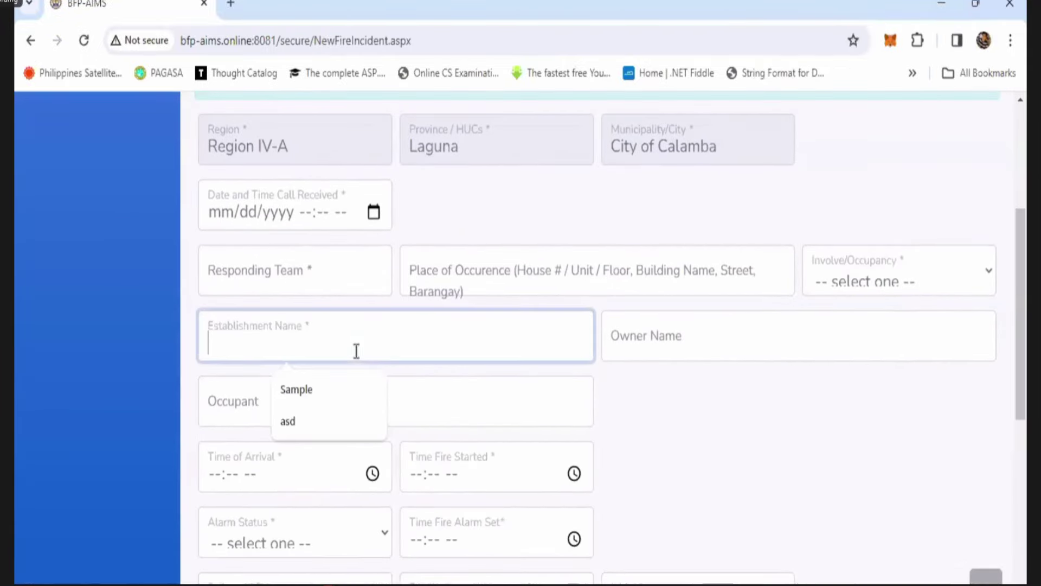
pyautogui.click(695, 348)
pyautogui.click(455, 381)
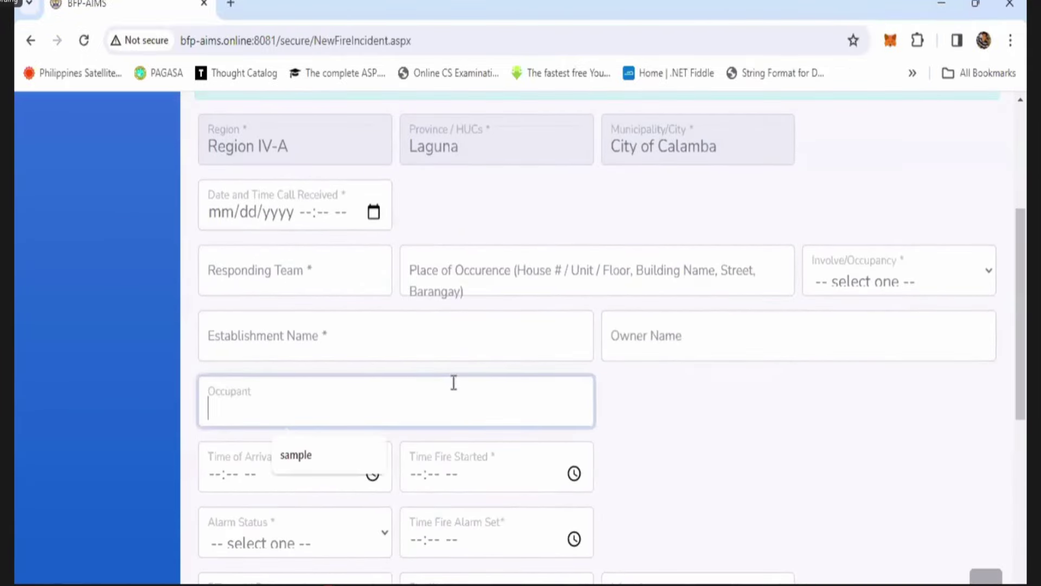
pyautogui.scroll(-4, 454, 379)
pyautogui.click(373, 276)
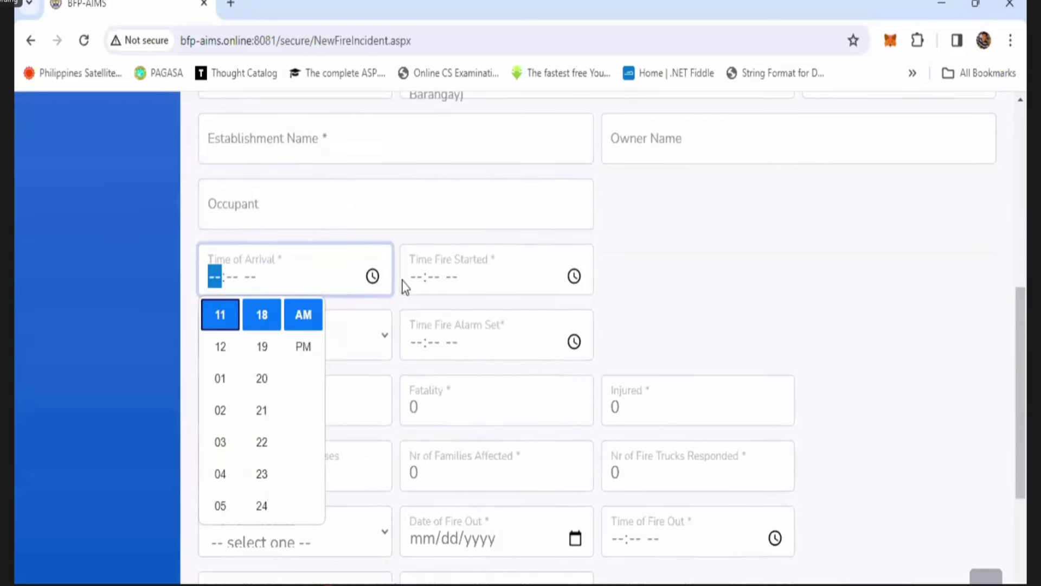
pyautogui.click(574, 277)
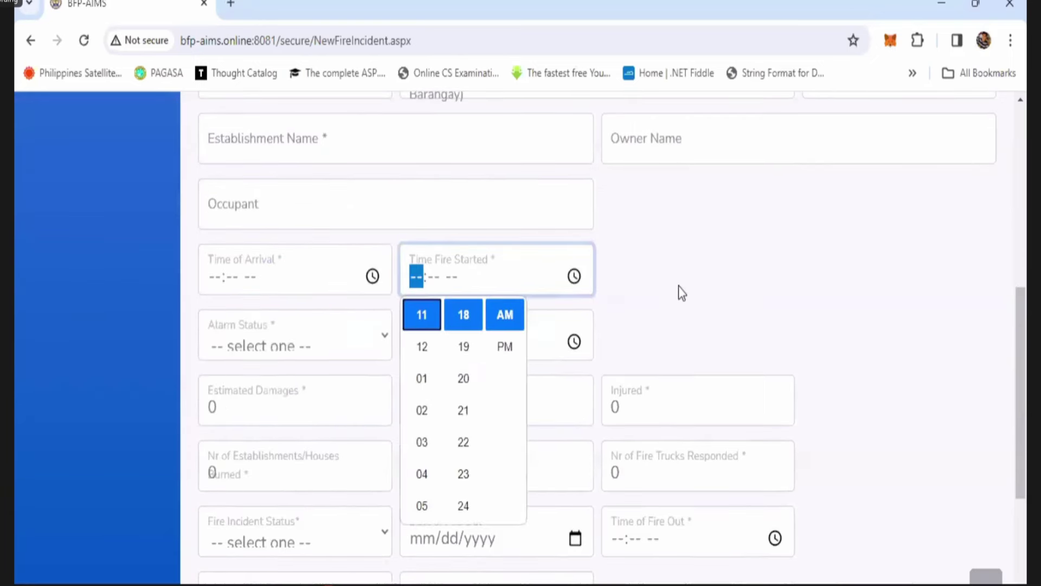
# Step: Examine the Alarm Status options and the Time Fire Alarm Set field without choosing a value
pyautogui.click(267, 341)
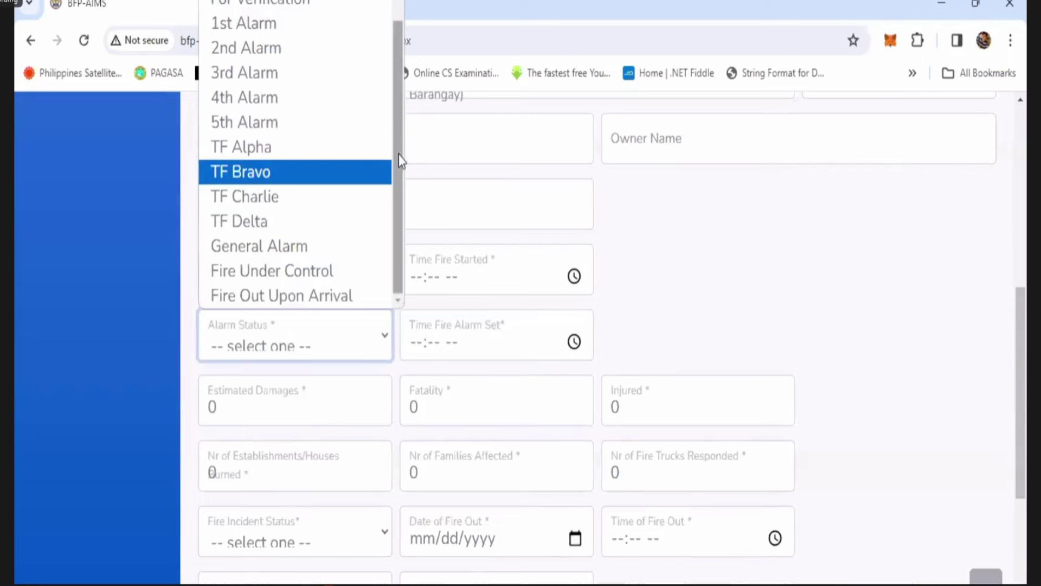
pyautogui.scroll(-1, 397, 271)
pyautogui.scroll(1, 397, 274)
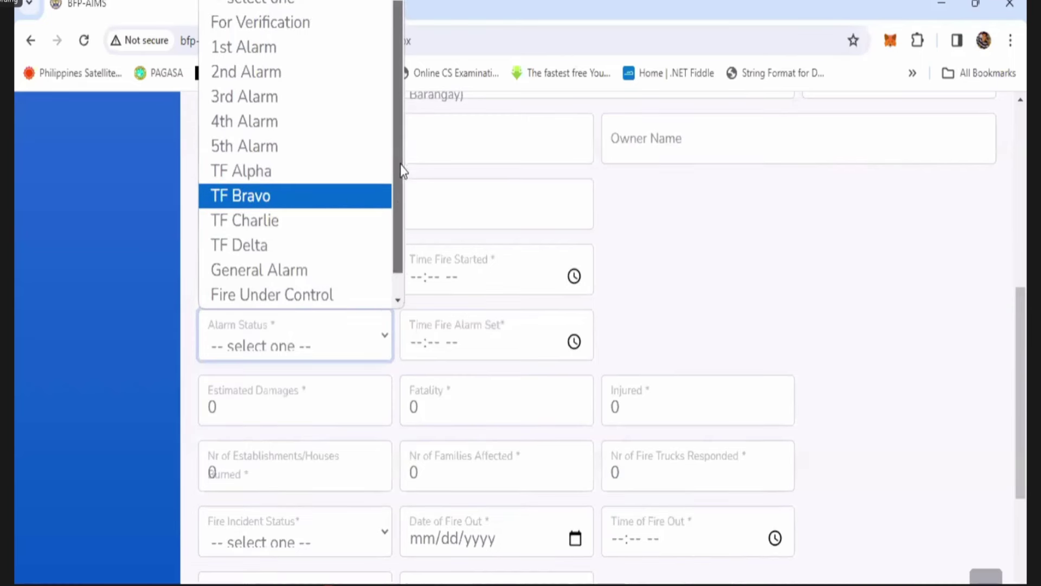
pyautogui.click(668, 381)
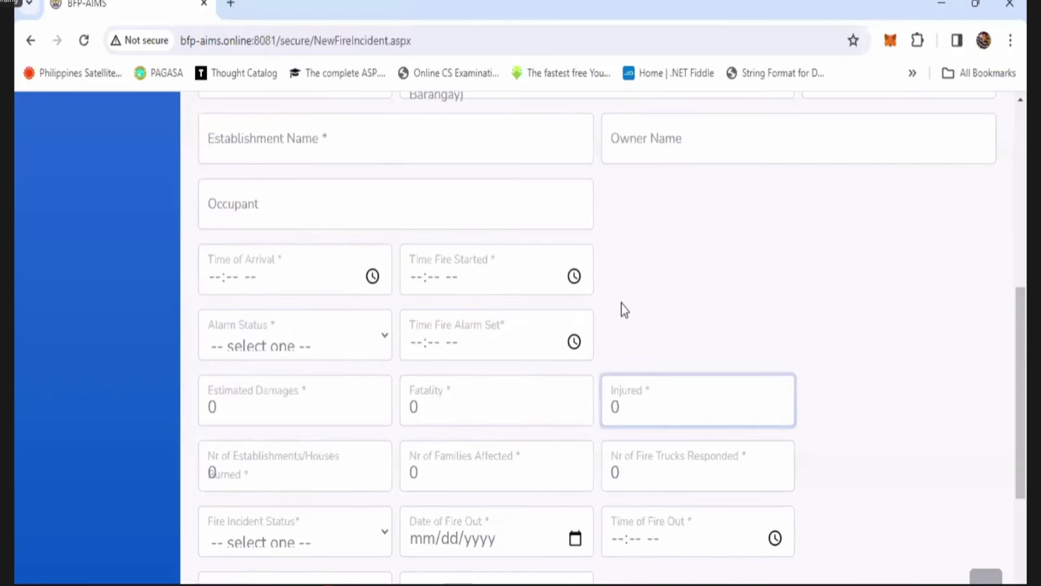
pyautogui.click(575, 341)
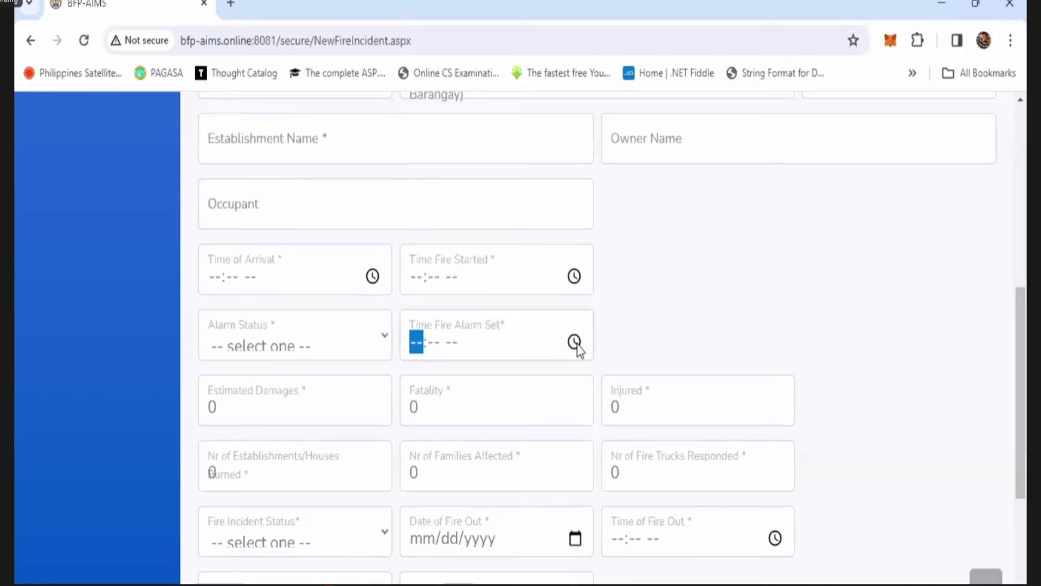
pyautogui.click(274, 342)
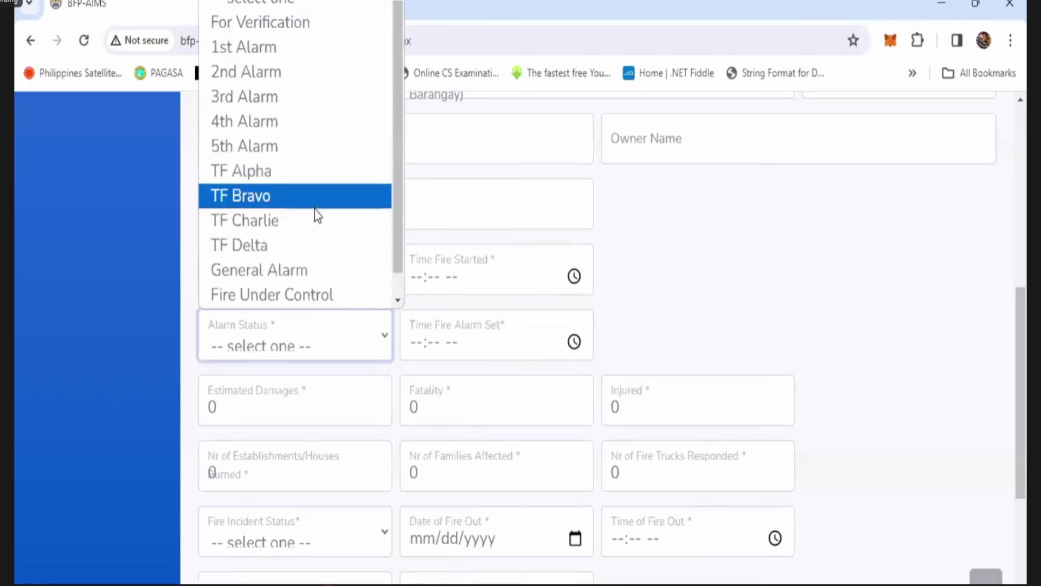
pyautogui.click(575, 341)
# Step: Examine the rest of the form, from Estimated Damages, Fatality and Injured through fire-out details to the commander, investigator and sender contacts
pyautogui.scroll(-2, 260, 249)
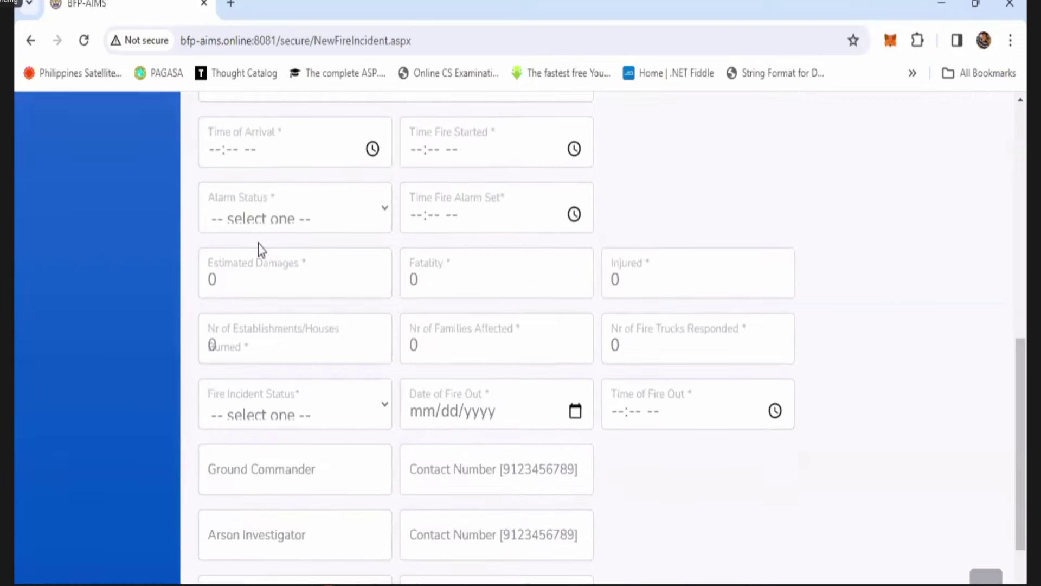
pyautogui.doubleClick(254, 281)
pyautogui.click(449, 288)
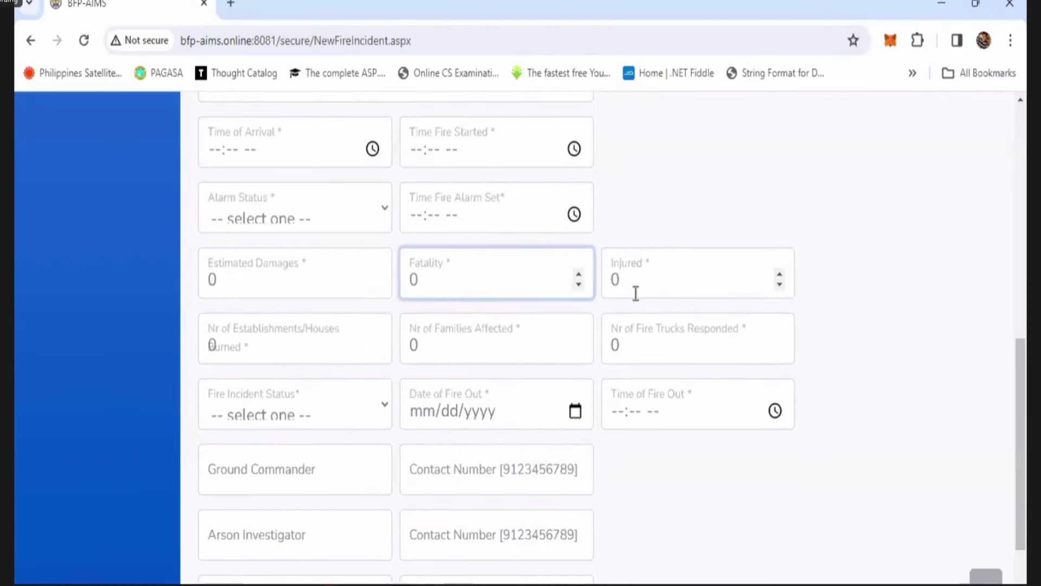
pyautogui.scroll(-2, 633, 293)
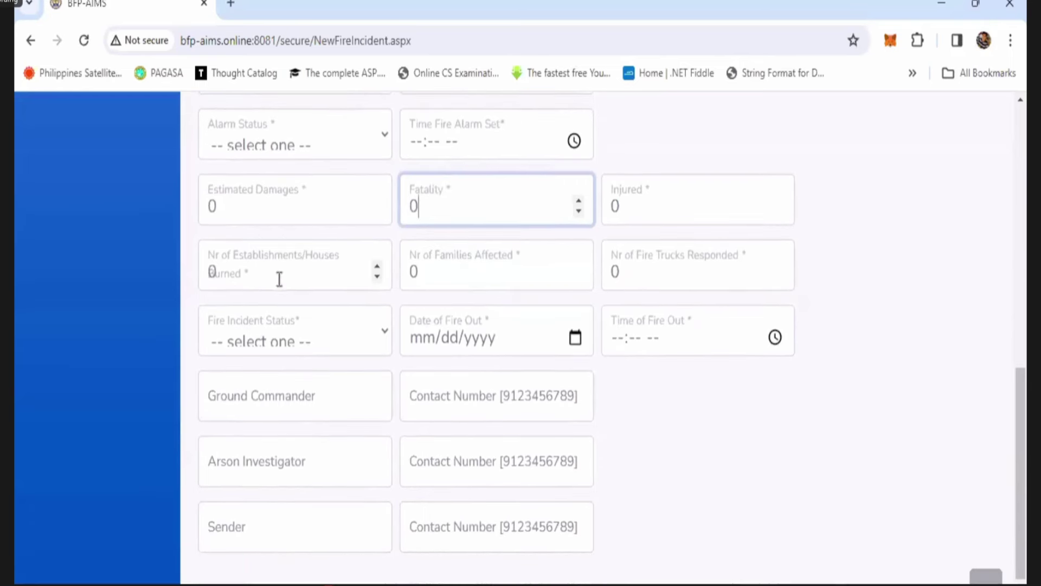
pyautogui.scroll(-1, 333, 291)
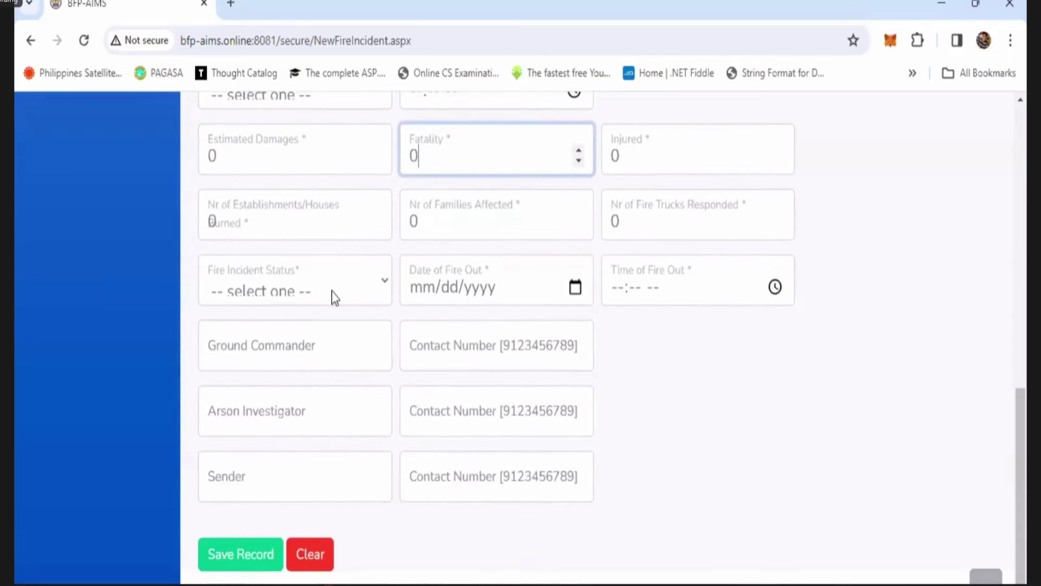
pyautogui.click(779, 420)
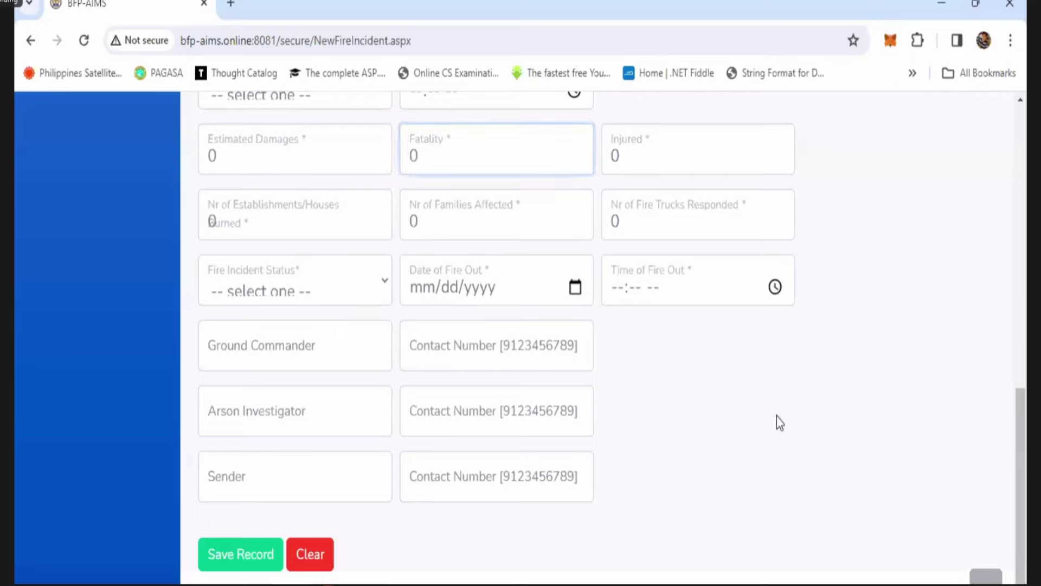
# Step: Try to save the fire incident record with its required fields empty, and look over the form's required fields
pyautogui.click(239, 556)
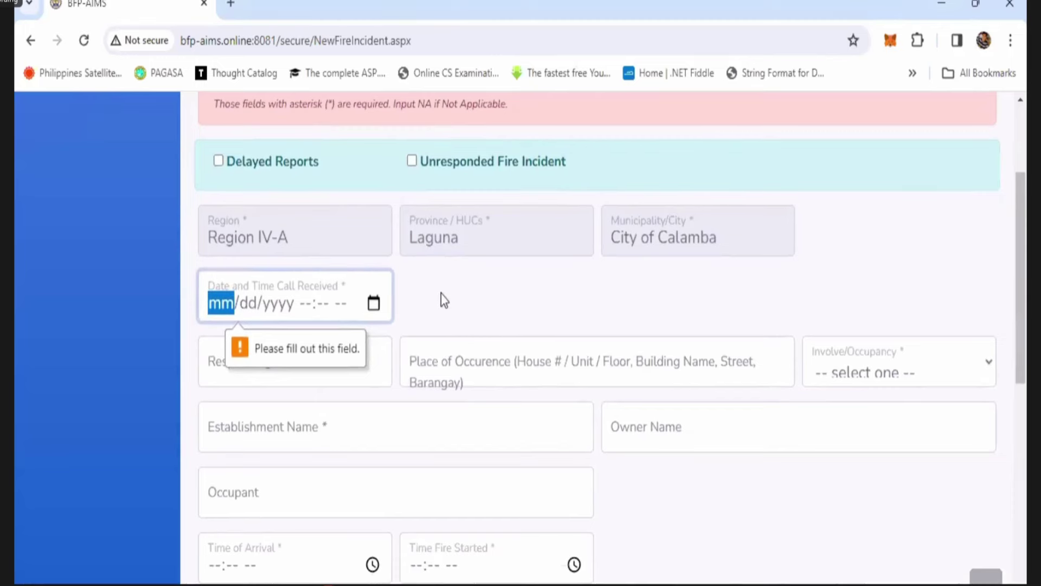
pyautogui.scroll(-1, 465, 308)
pyautogui.scroll(-7, 465, 312)
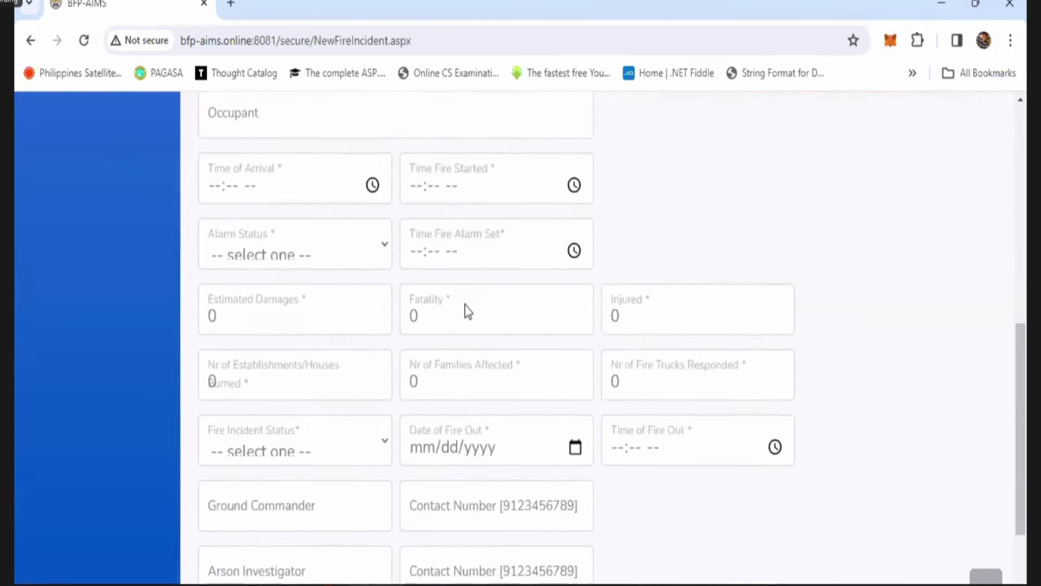
pyautogui.scroll(8, 465, 310)
pyautogui.scroll(1, 468, 311)
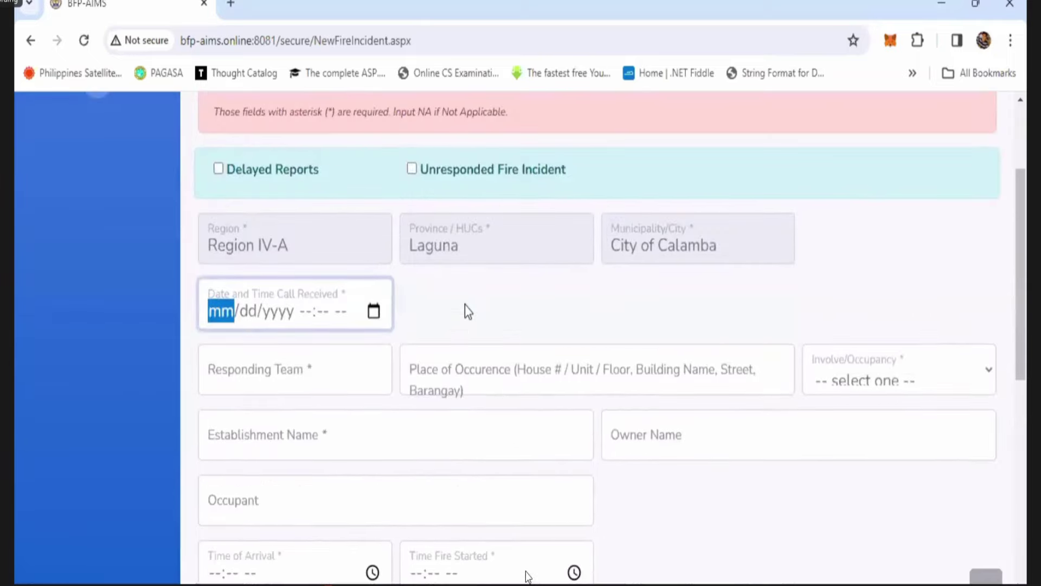
pyautogui.click(446, 313)
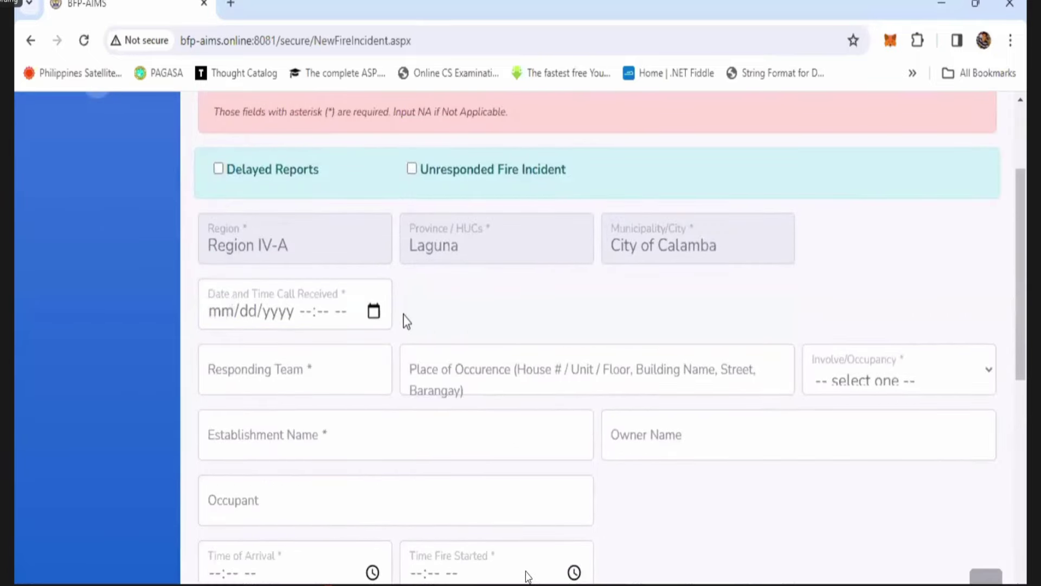
# Step: Set the Date and Time Call Received to 03/25/2024 11:19 AM
pyautogui.click(374, 312)
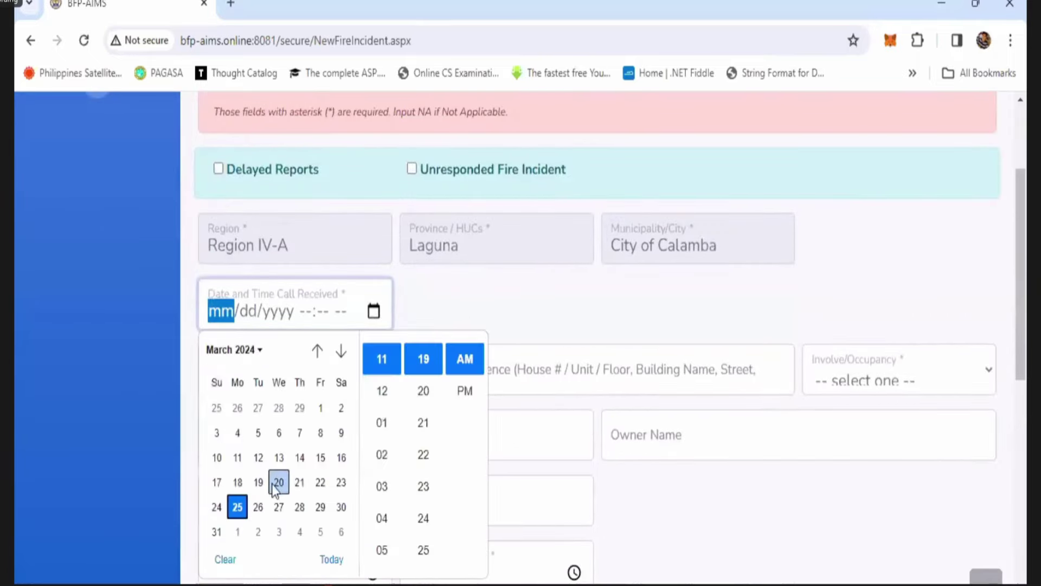
pyautogui.click(238, 507)
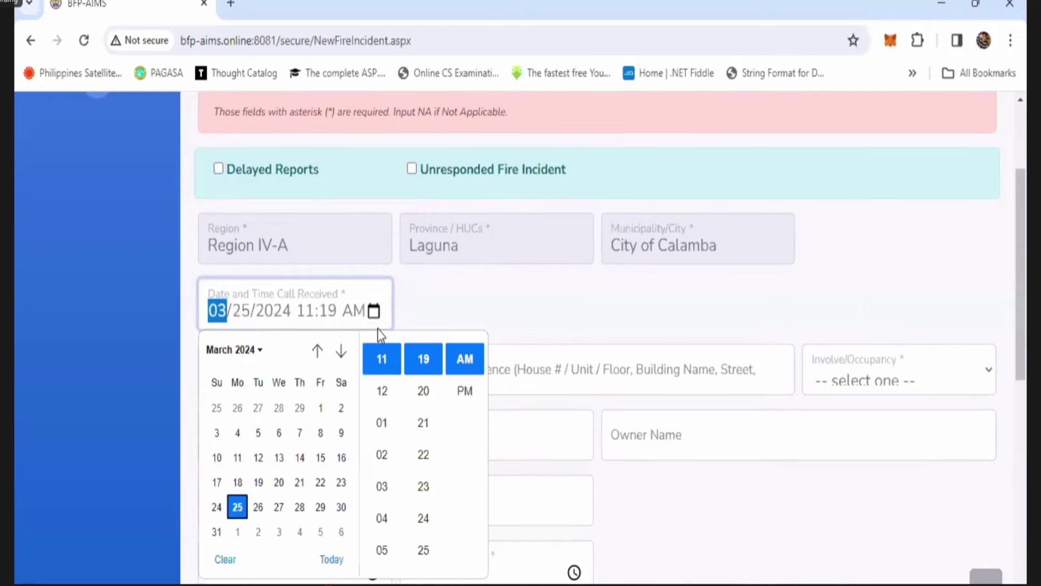
pyautogui.click(451, 314)
# Step: Fill in both the Responding Team and the Place of Occurence with Sample
pyautogui.click(316, 377)
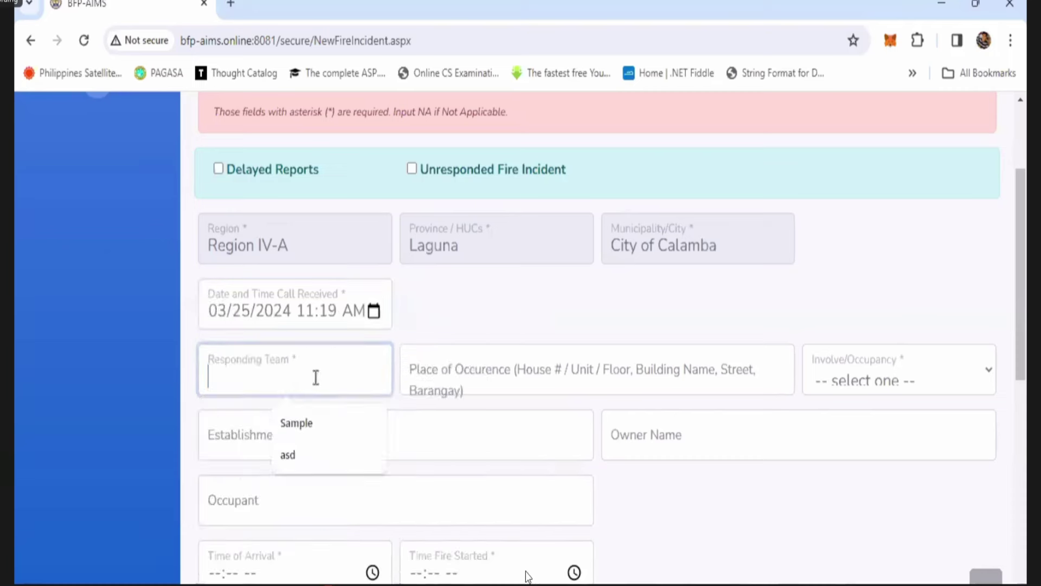
pyautogui.click(307, 425)
pyautogui.click(464, 390)
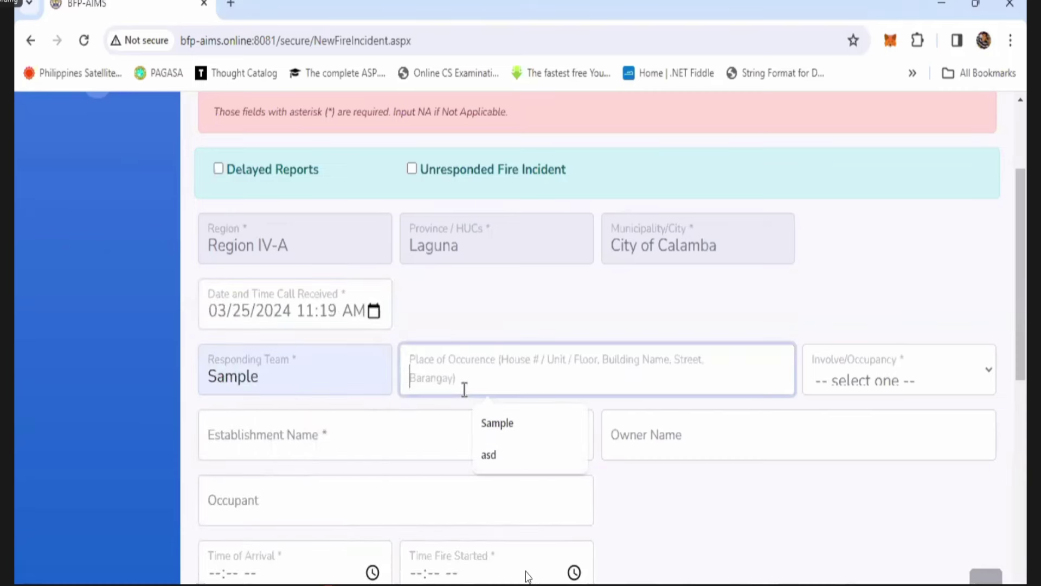
pyautogui.click(494, 422)
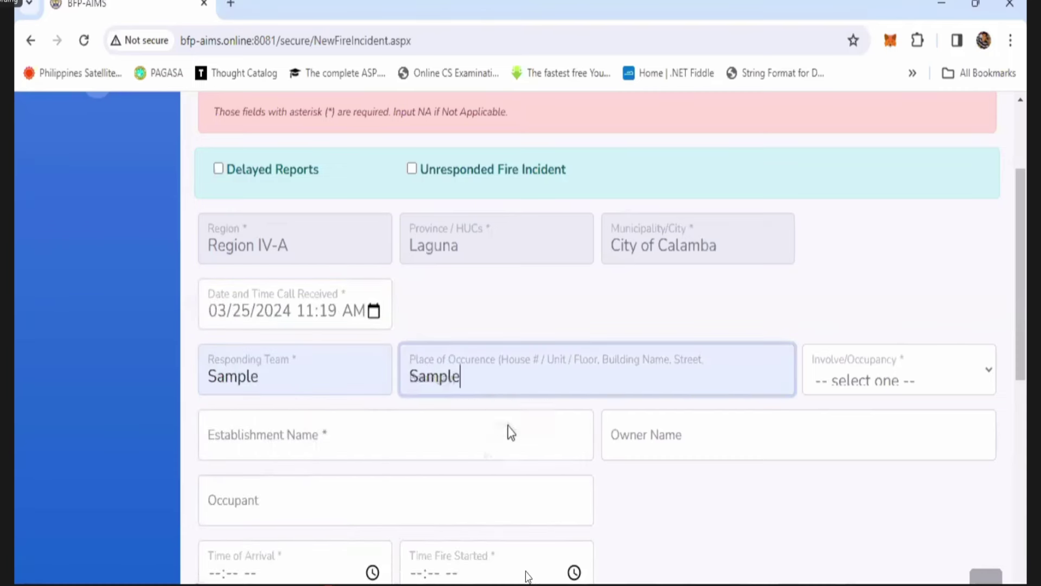
# Step: Set Involve/Occupancy to Single and Two Family Dwelling and check the choice in the option list
pyautogui.press('Tab')
pyautogui.hotkey('alt', 'Down')
pyautogui.click(795, 131)
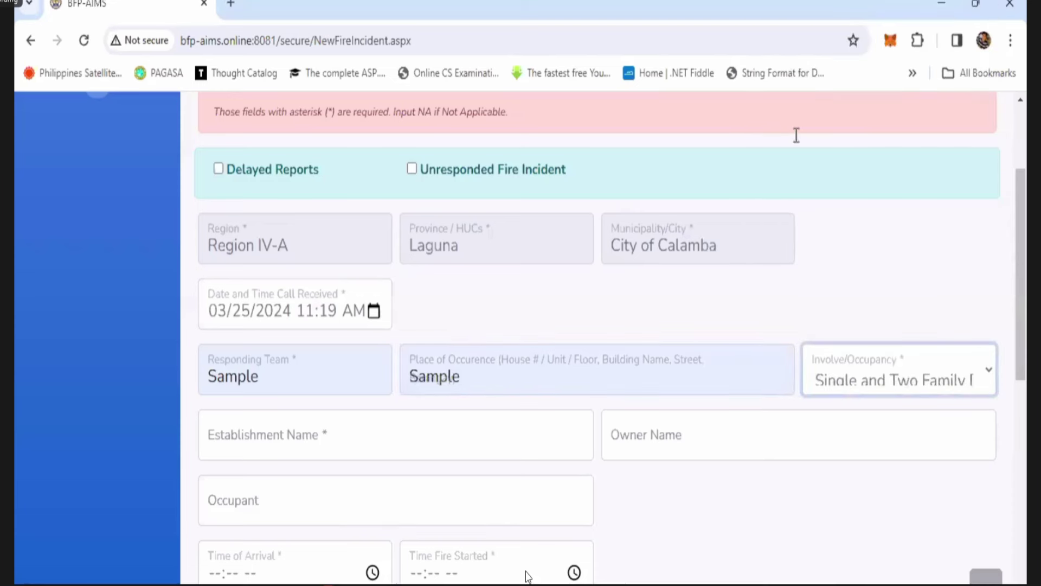
pyautogui.click(845, 383)
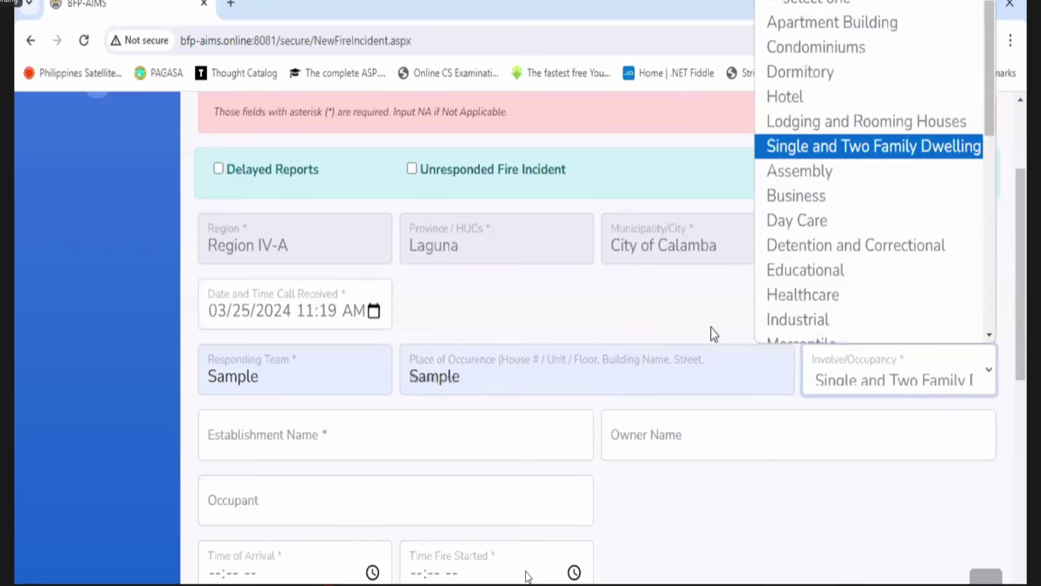
# Step: Fill in the Establishment Name and Owner Name with Sample and the Occupant with sample
pyautogui.click(391, 444)
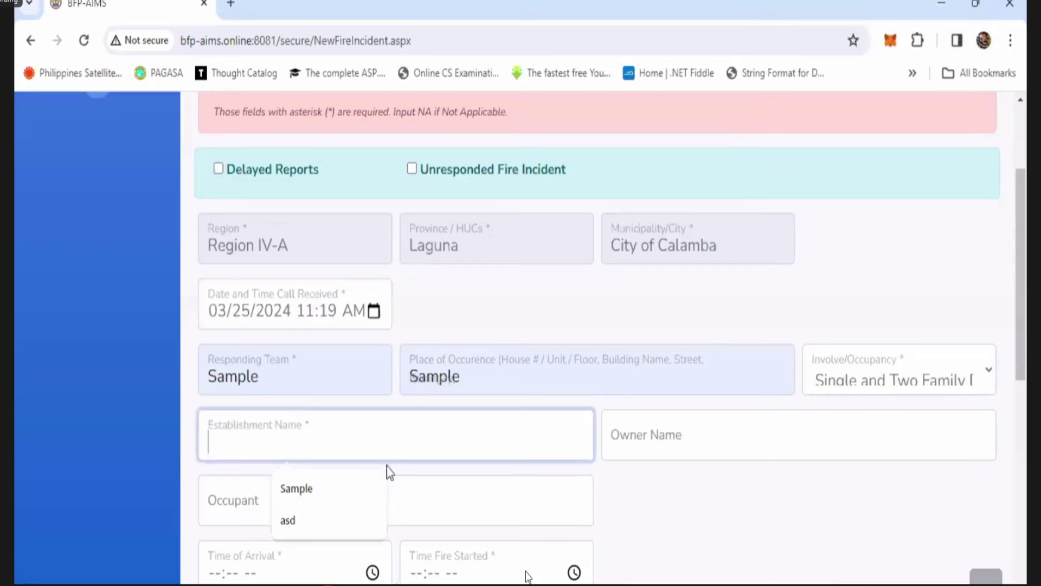
pyautogui.click(342, 489)
pyautogui.click(644, 450)
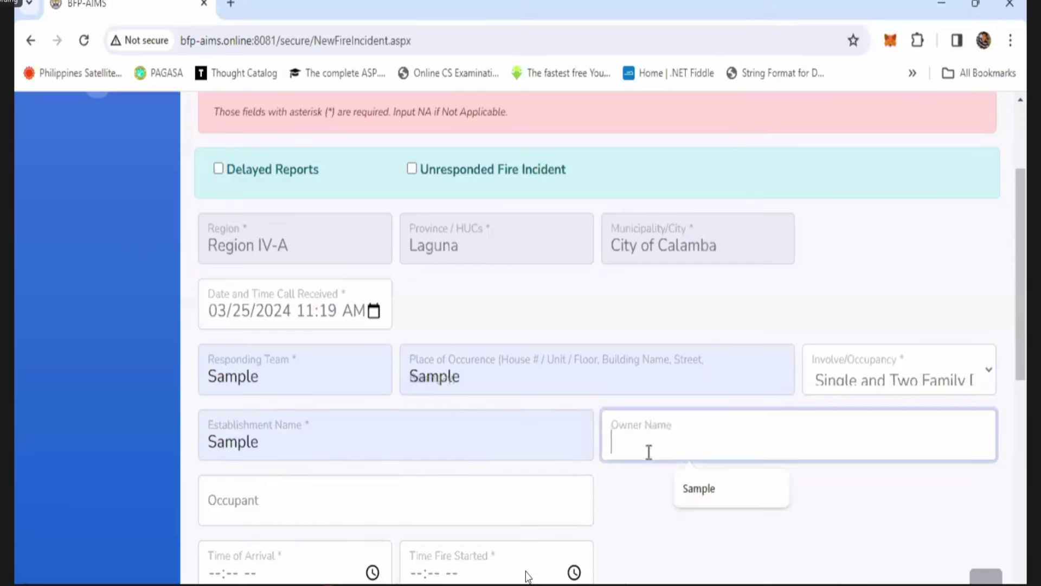
pyautogui.click(715, 496)
pyautogui.scroll(-2, 426, 370)
pyautogui.click(426, 370)
pyautogui.click(286, 436)
# Step: Set the Time of Arrival to 11:19 AM and the Time Fire Started to 11:16 AM
pyautogui.click(374, 456)
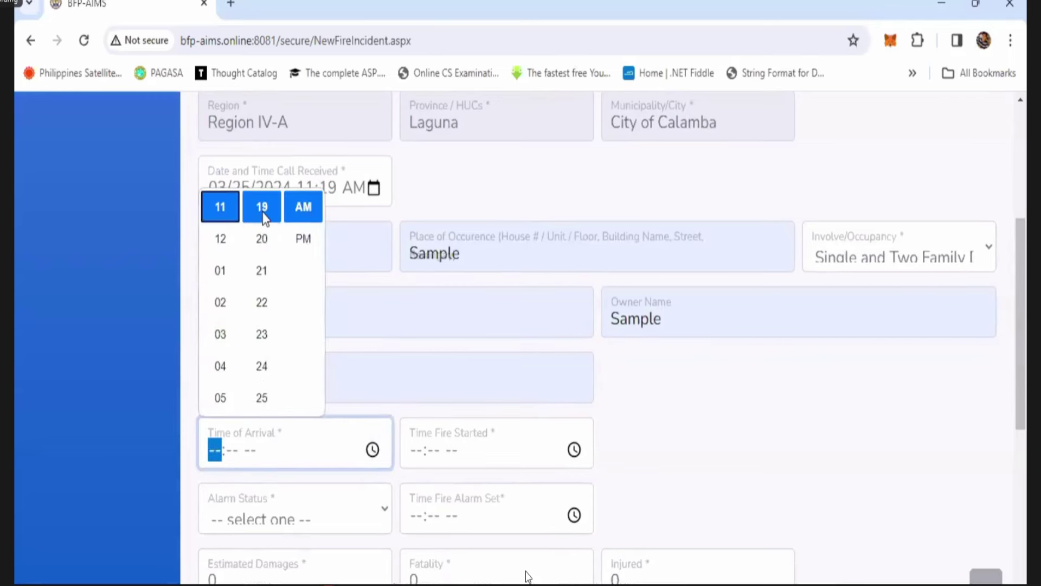
pyautogui.click(575, 449)
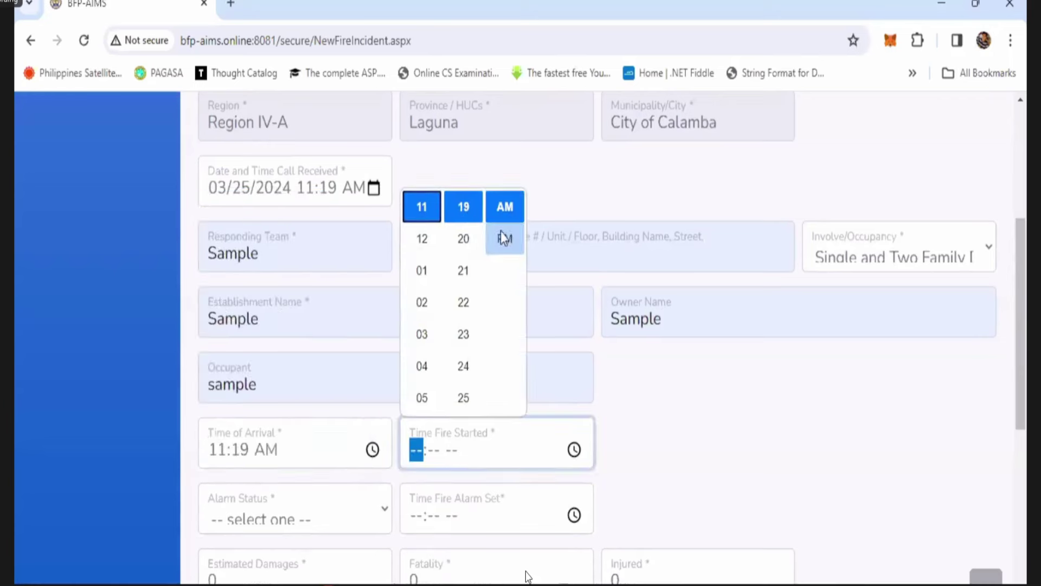
pyautogui.scroll(2, 465, 217)
pyautogui.click(465, 211)
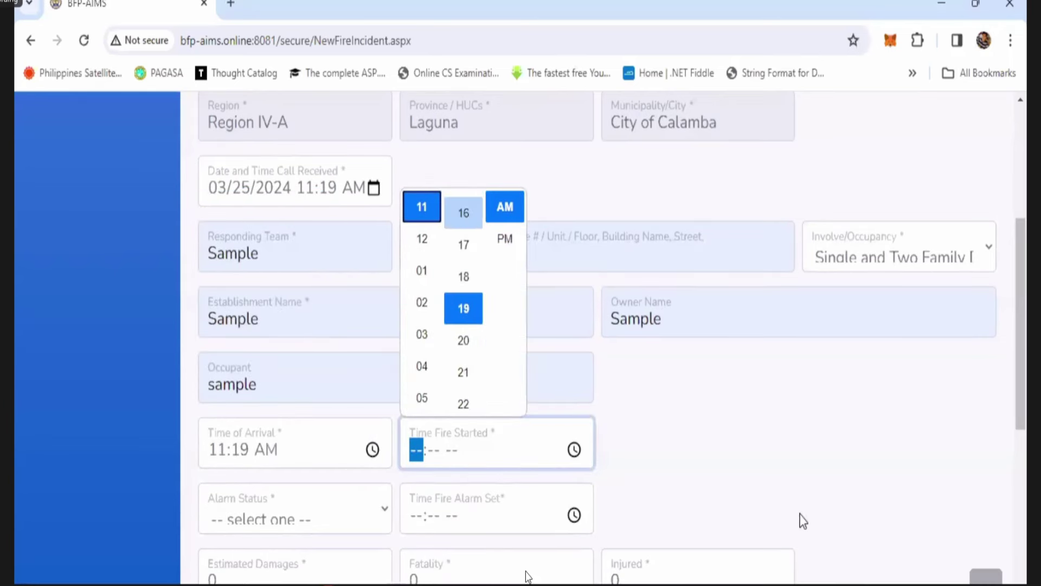
# Step: Set the Alarm Status to 1st Alarm and the Time Fire Alarm Set to 11:19 AM
pyautogui.scroll(-2, 643, 489)
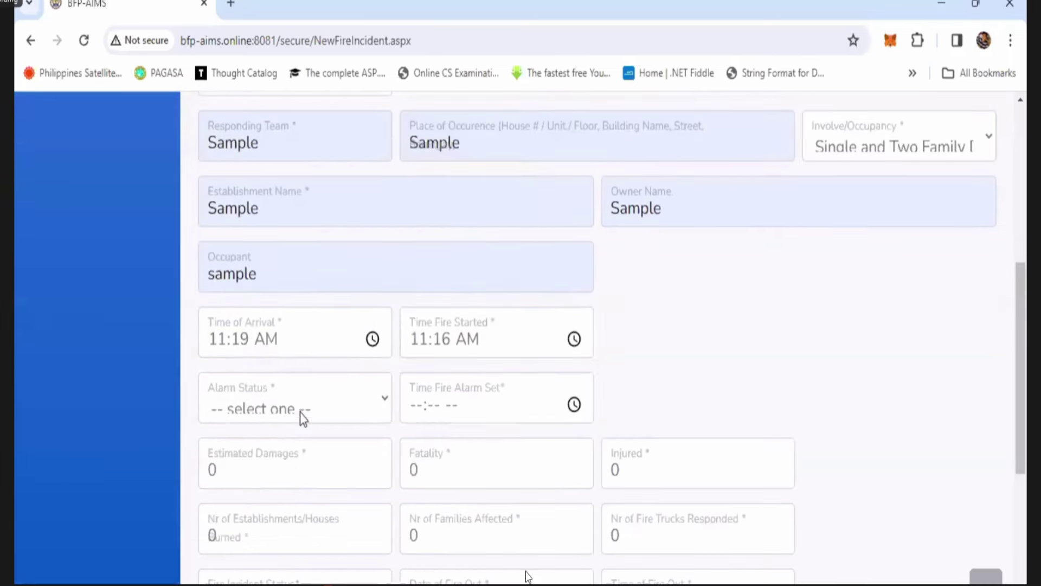
pyautogui.click(300, 412)
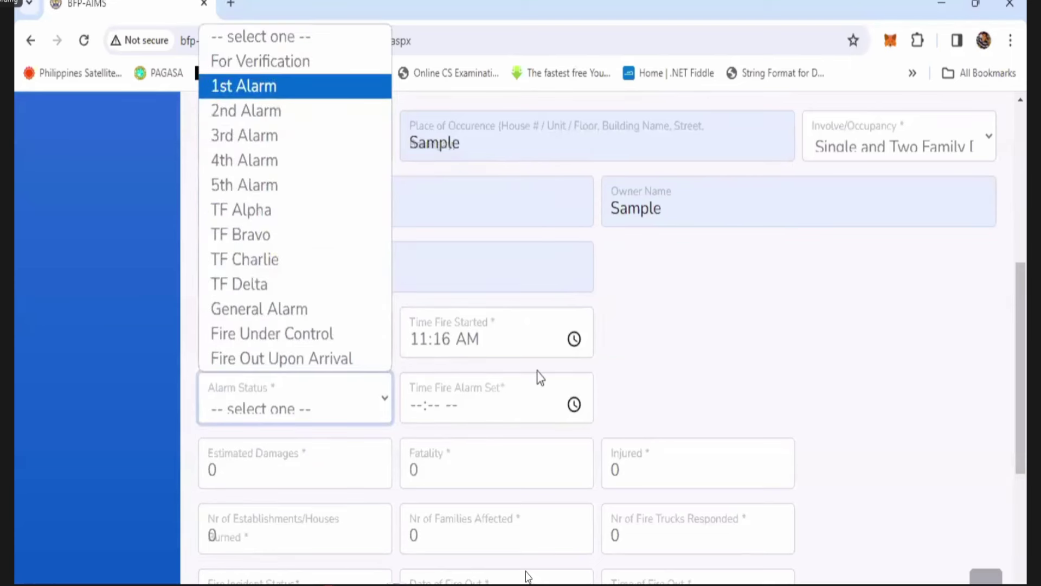
pyautogui.click(574, 404)
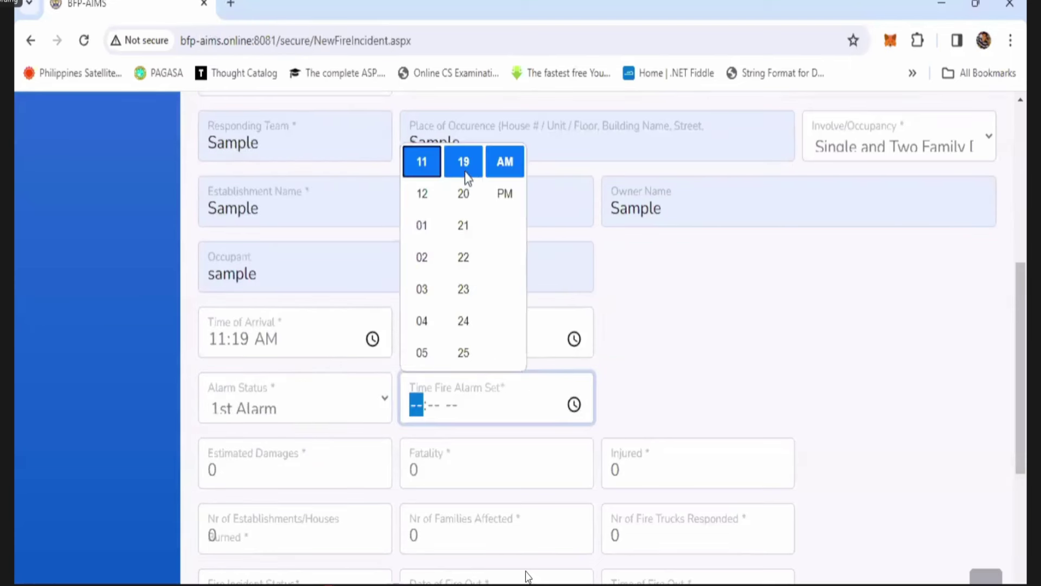
pyautogui.click(464, 168)
# Step: Set the Estimated Damages to 10000
pyautogui.click(281, 472)
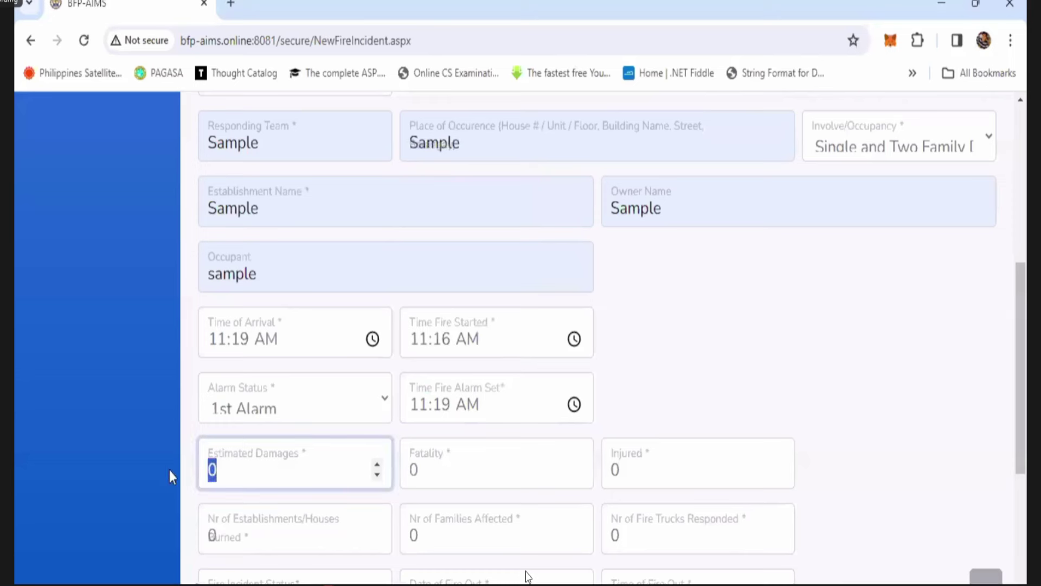
pyautogui.write('1000')
pyautogui.hotkey('ctrl', 'a')
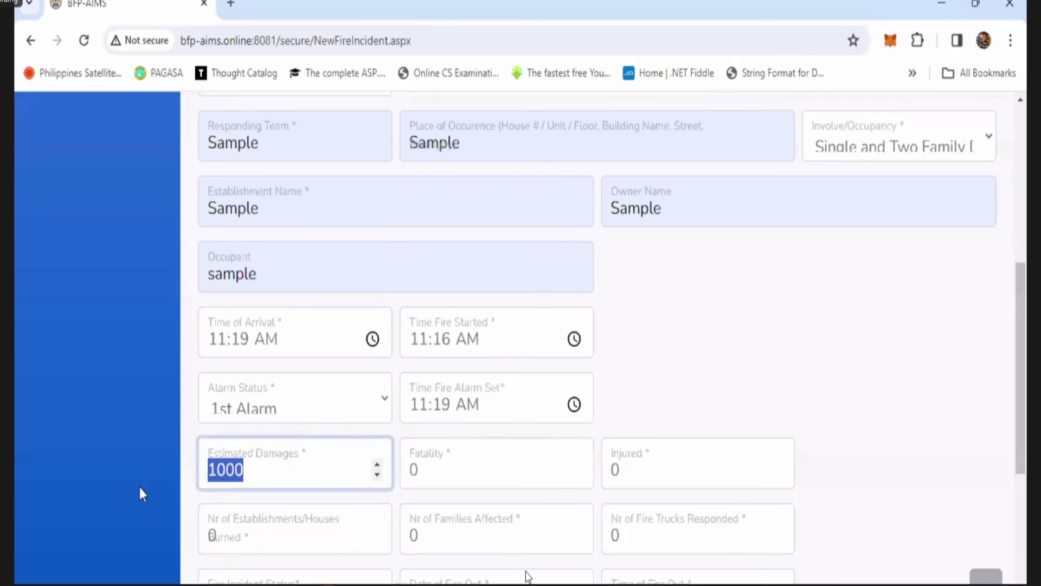
pyautogui.write('10000')
pyautogui.click(396, 468)
# Step: Set the number of establishments/houses burned to 1 and the number of fire trucks responded to 2
pyautogui.scroll(-3, 738, 340)
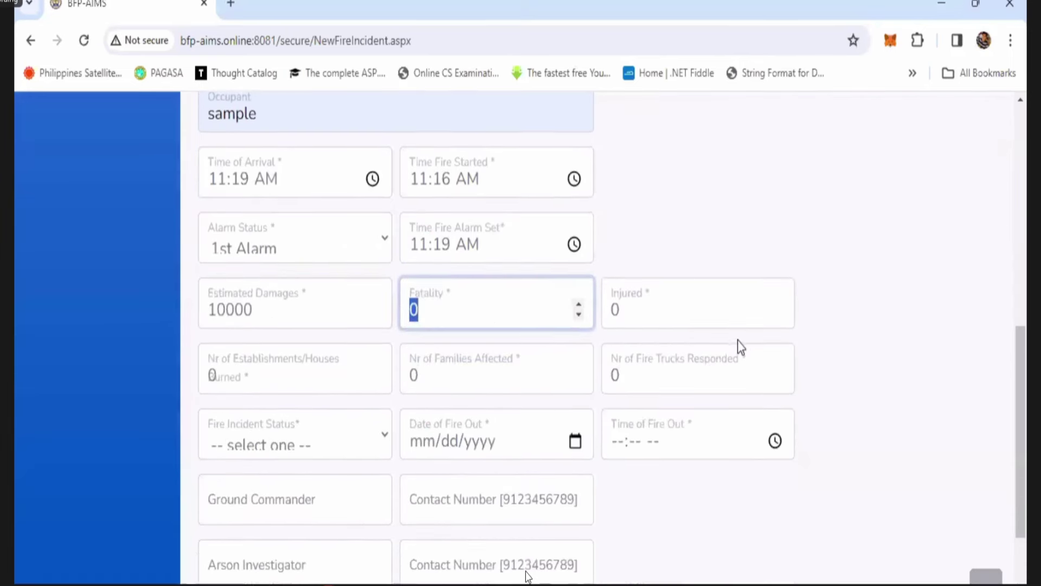
pyautogui.click(332, 372)
pyautogui.hotkey('ctrl', 'a')
pyautogui.write('1')
pyautogui.scroll(-1, 679, 442)
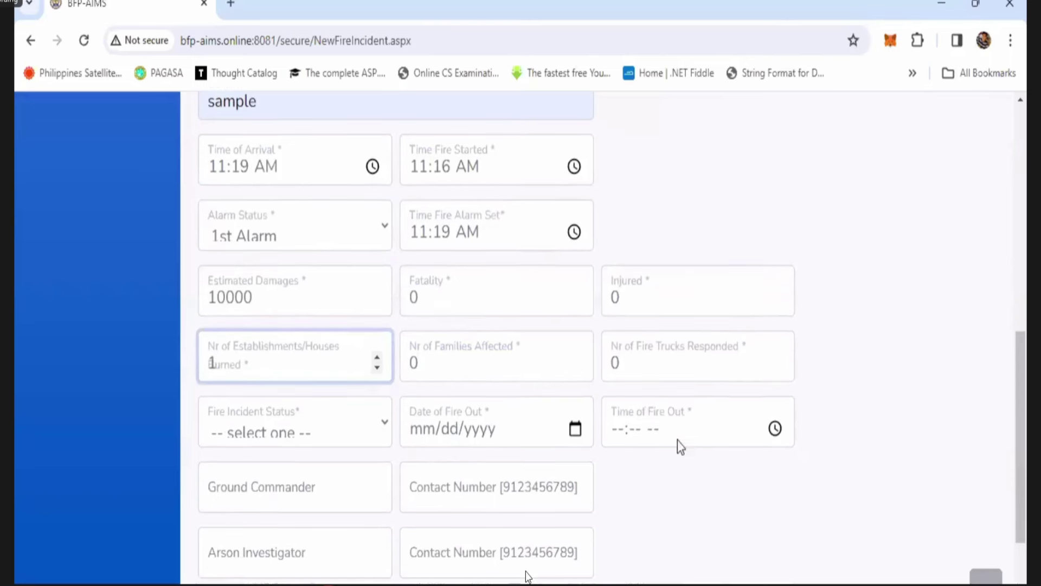
pyautogui.doubleClick(626, 358)
pyautogui.write('2')
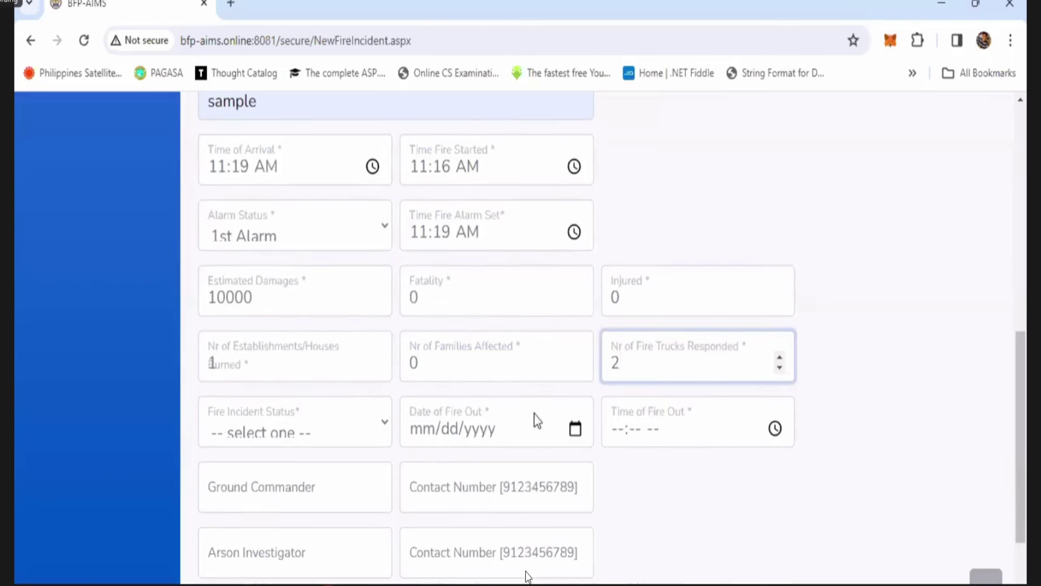
# Step: Set the Fire Incident Status to Fire Out, with the fire-out date 03/25/2024 and time 11:20 AM
pyautogui.click(302, 436)
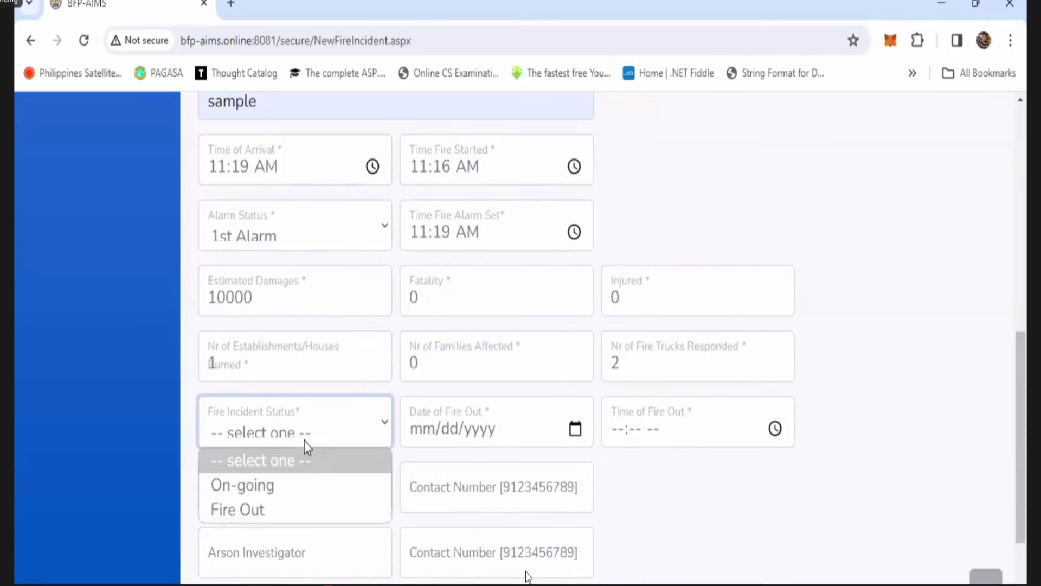
pyautogui.click(294, 519)
pyautogui.click(302, 437)
pyautogui.click(574, 429)
pyautogui.click(575, 428)
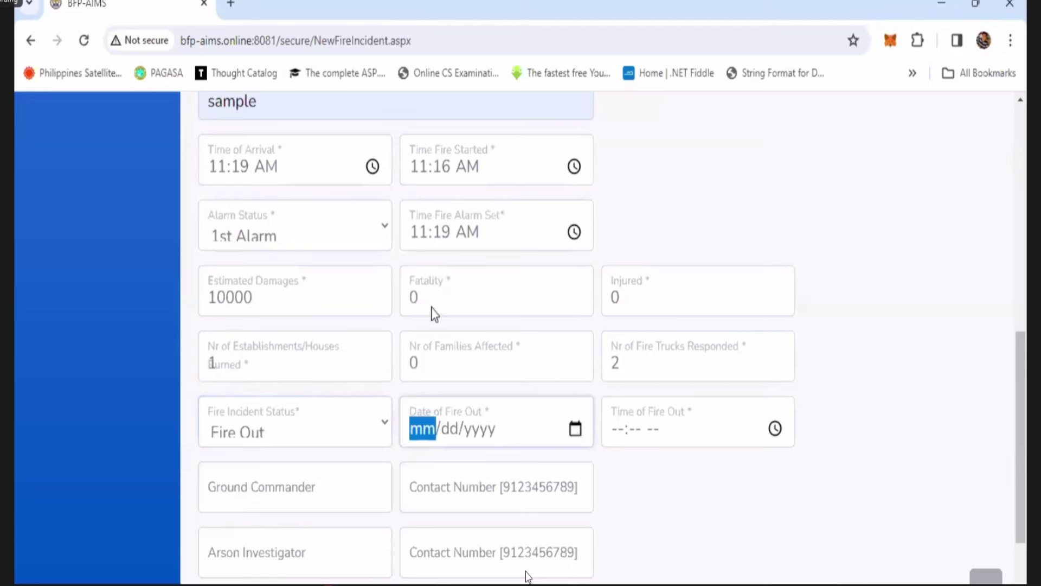
pyautogui.click(440, 325)
pyautogui.click(777, 430)
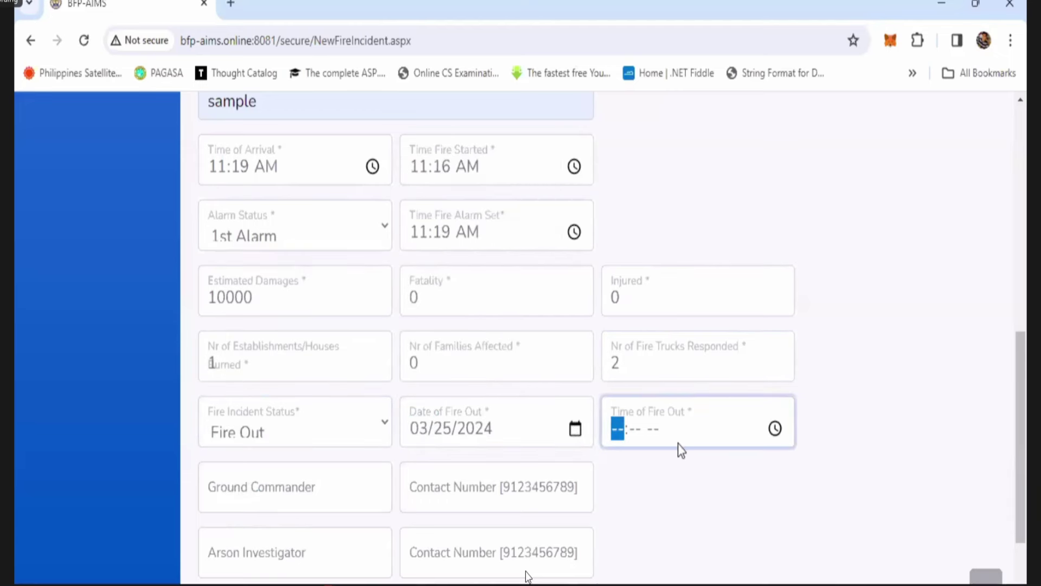
# Step: Fill in the Ground Commander with Sample and enter the commander's contact number
pyautogui.scroll(-2, 682, 451)
pyautogui.click(334, 353)
pyautogui.click(328, 408)
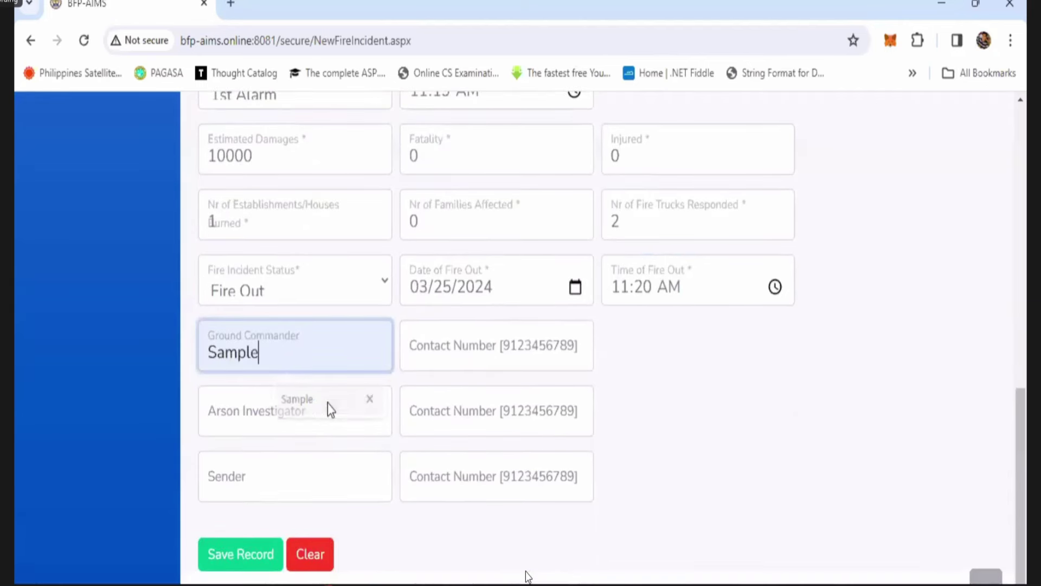
pyautogui.click(447, 358)
pyautogui.click(728, 400)
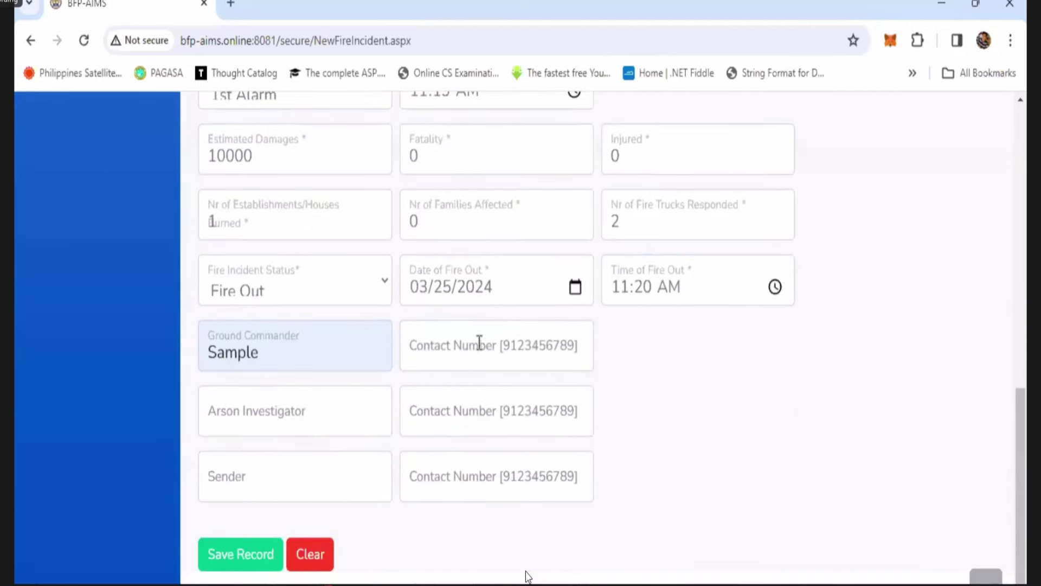
pyautogui.click(480, 349)
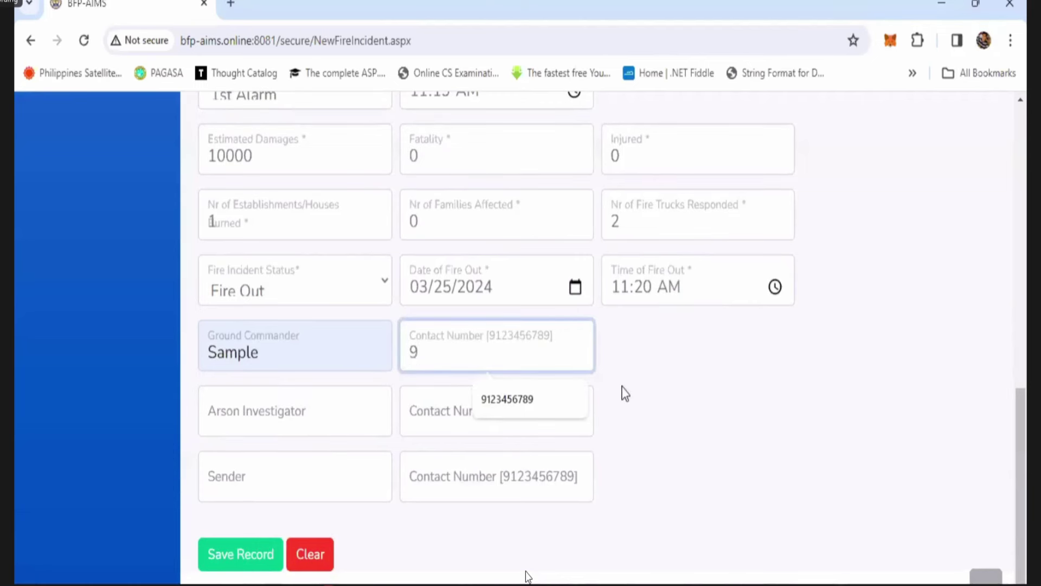
pyautogui.click(509, 402)
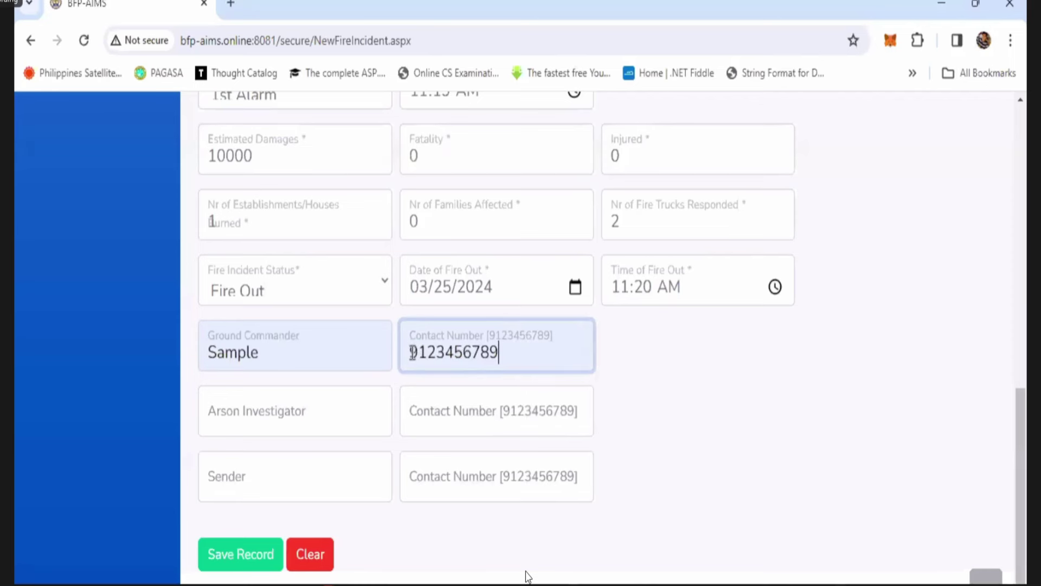
# Step: Fill in the Arson Investigator with Sample and enter the investigator's contact number
pyautogui.click(272, 412)
pyautogui.click(310, 472)
pyautogui.click(510, 415)
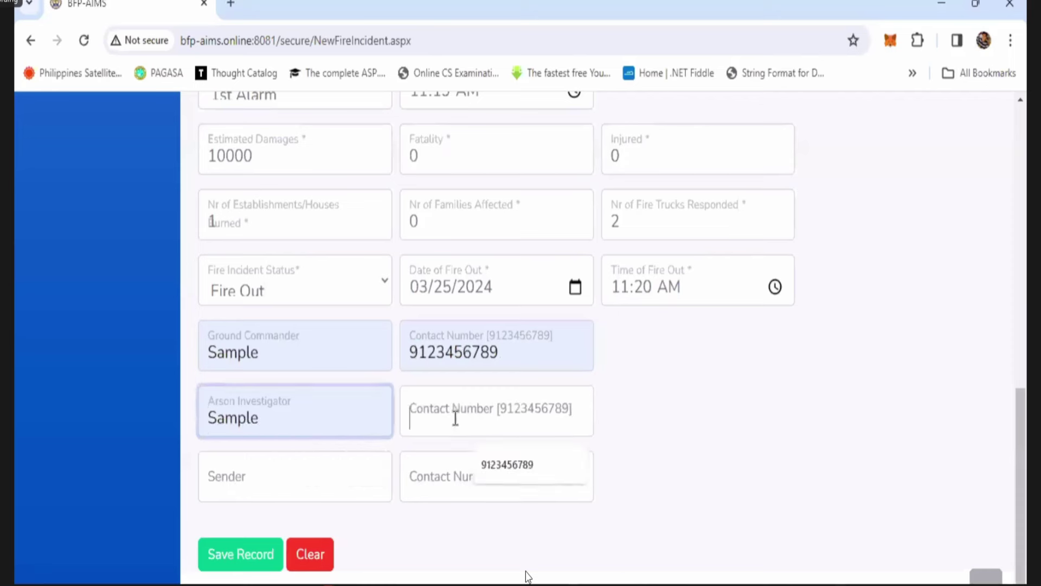
pyautogui.click(509, 465)
# Step: Fill in the Sender with Sample and enter the sender's contact number
pyautogui.click(307, 494)
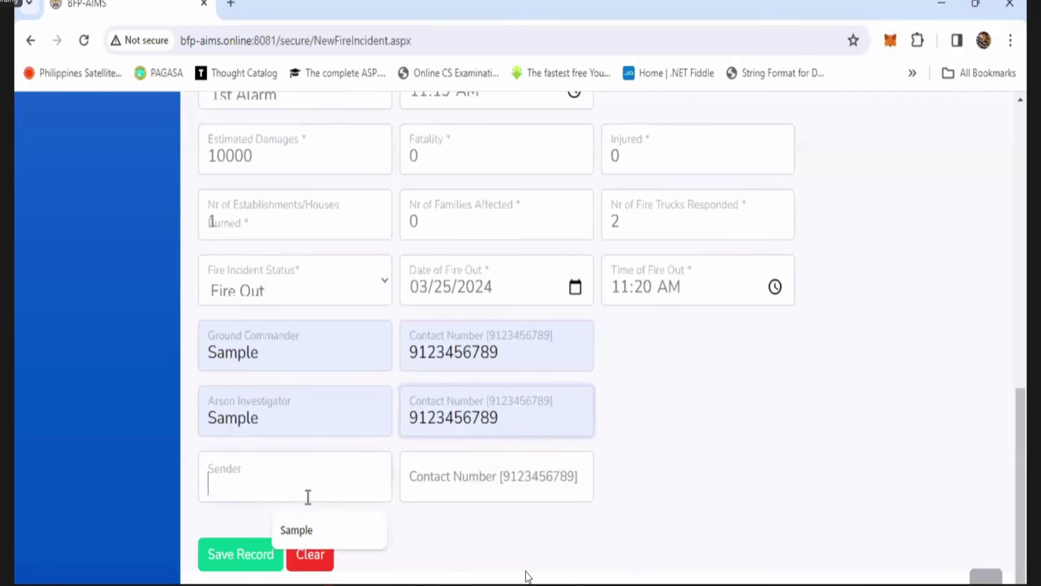
pyautogui.click(304, 528)
pyautogui.click(468, 473)
pyautogui.click(509, 530)
# Step: Check the completed fire incident form and save the record
pyautogui.scroll(6, 347, 505)
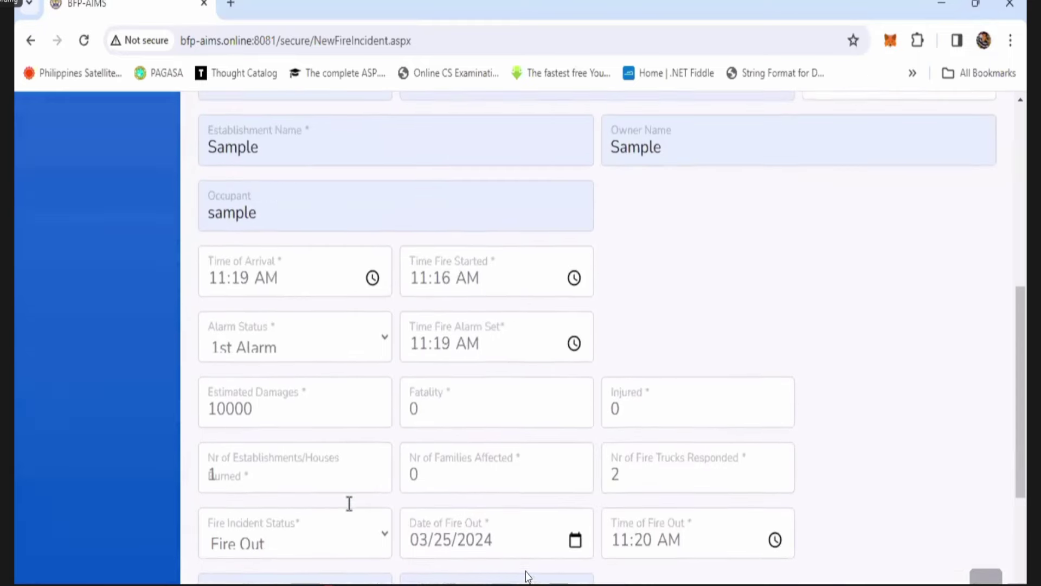
pyautogui.scroll(-6, 344, 498)
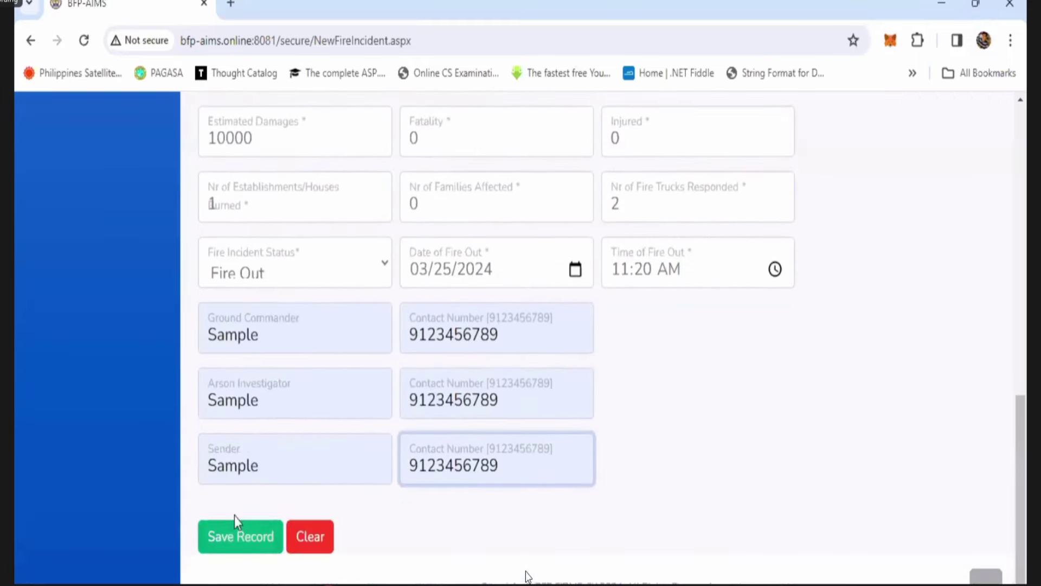
pyautogui.click(239, 537)
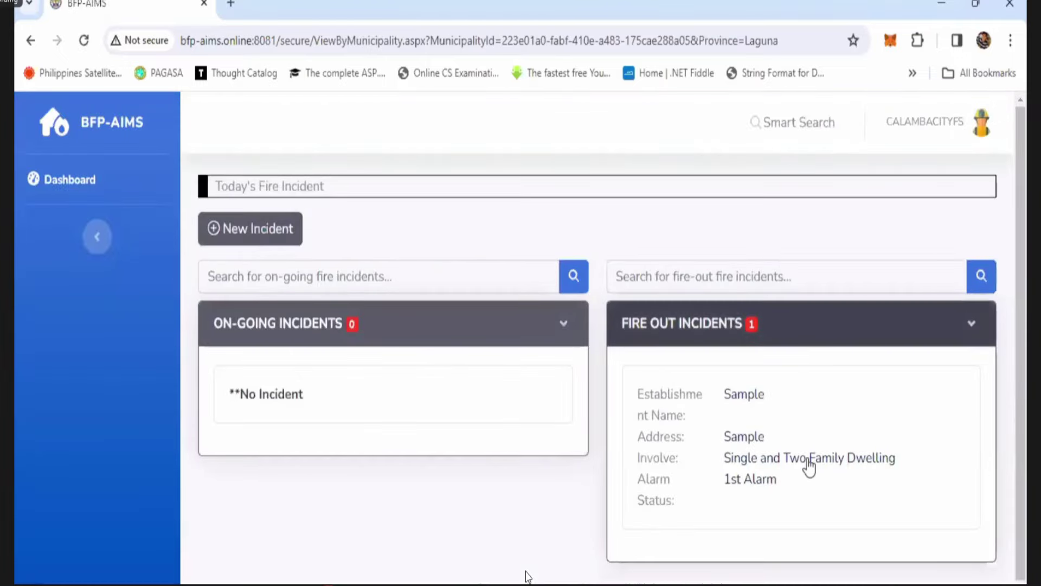
# Step: View the saved Sample incident under Fire Out Incidents, then return to today's fire incident list
pyautogui.click(757, 445)
pyautogui.scroll(-5, 392, 386)
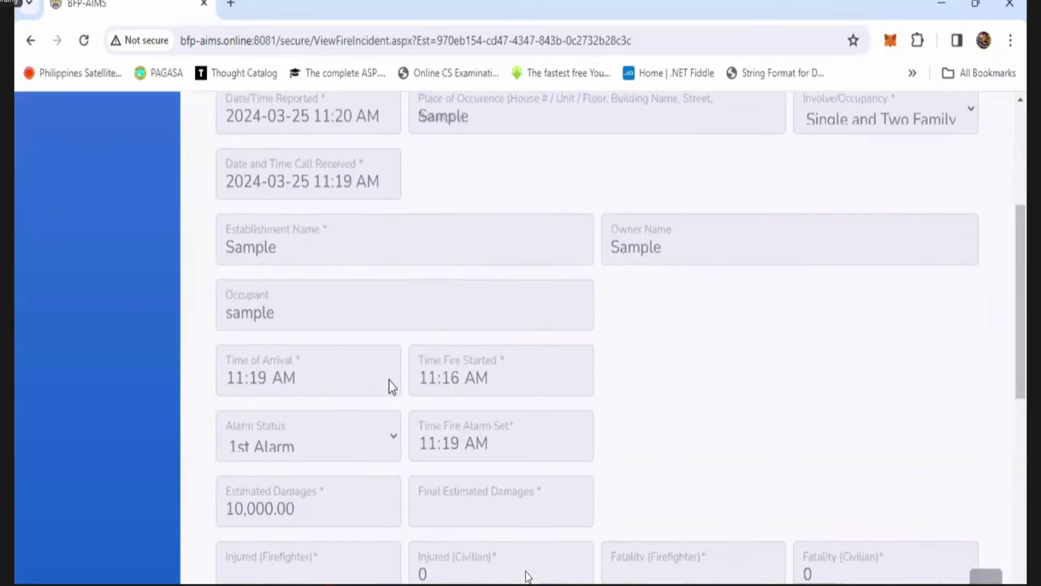
pyautogui.scroll(1, 392, 387)
pyautogui.click(31, 41)
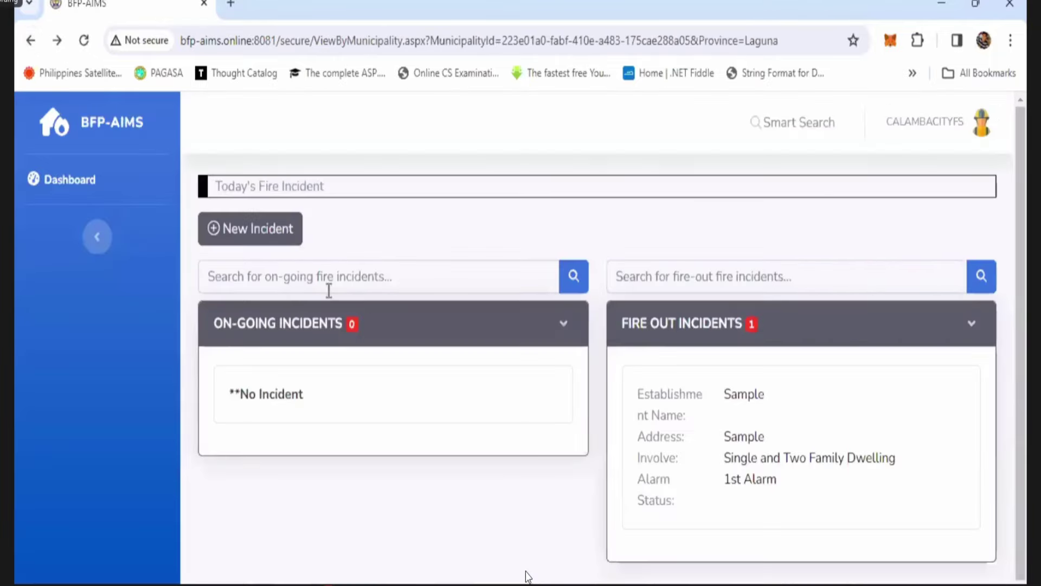
# Step: Examine the Fire Incident Status choices in a new incident form, and return to the incident list without saving
pyautogui.click(250, 239)
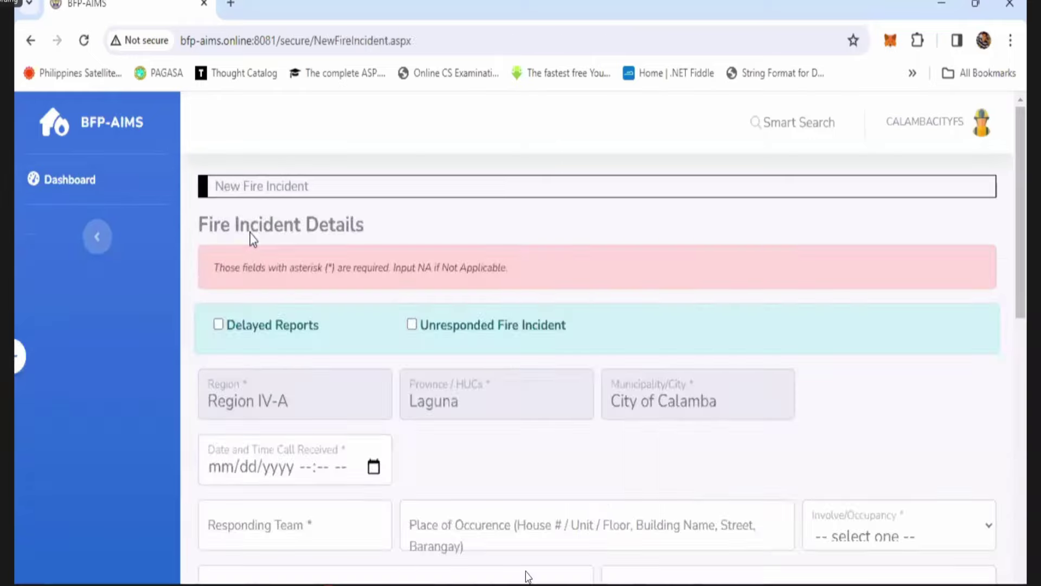
pyautogui.scroll(-7, 251, 238)
pyautogui.scroll(-5, 254, 271)
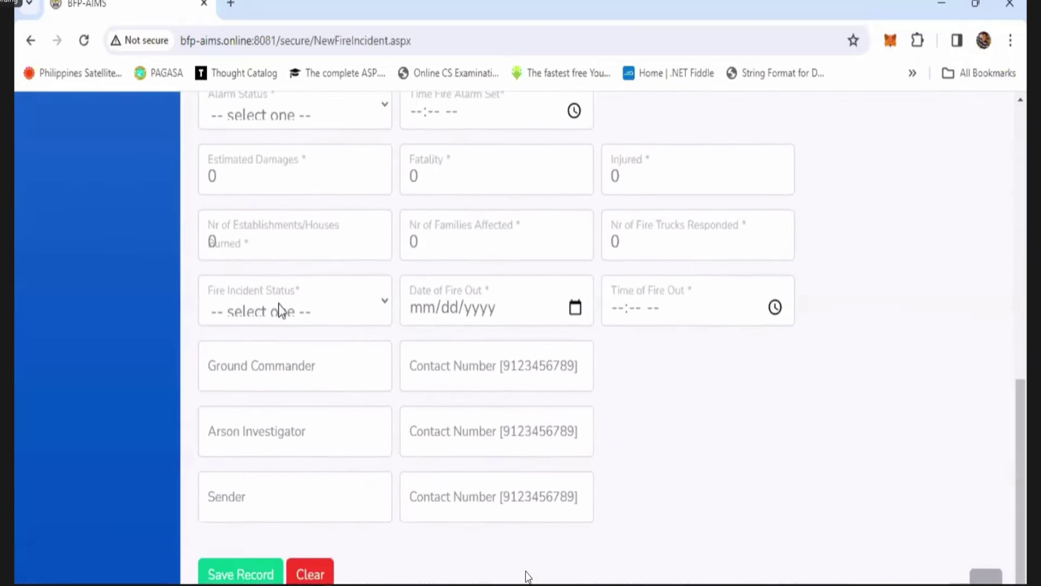
pyautogui.click(286, 311)
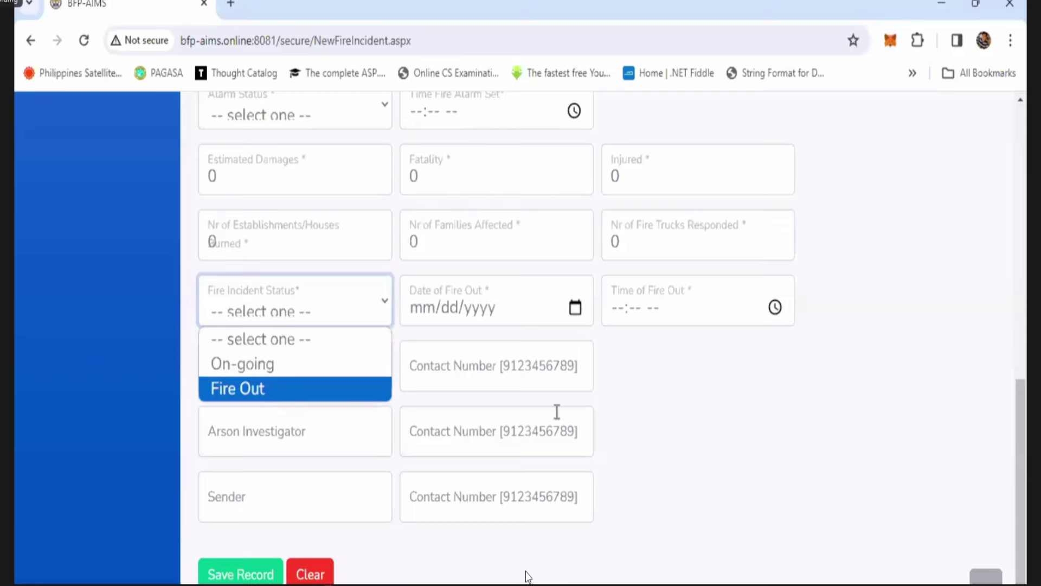
pyautogui.click(270, 295)
pyautogui.click(275, 313)
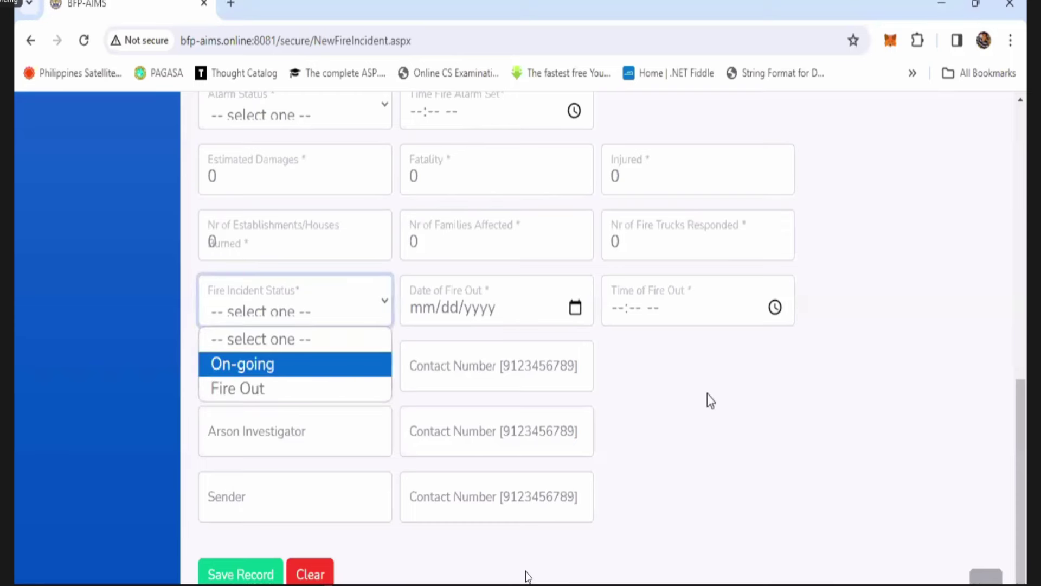
pyautogui.scroll(7, 710, 400)
pyautogui.click(30, 40)
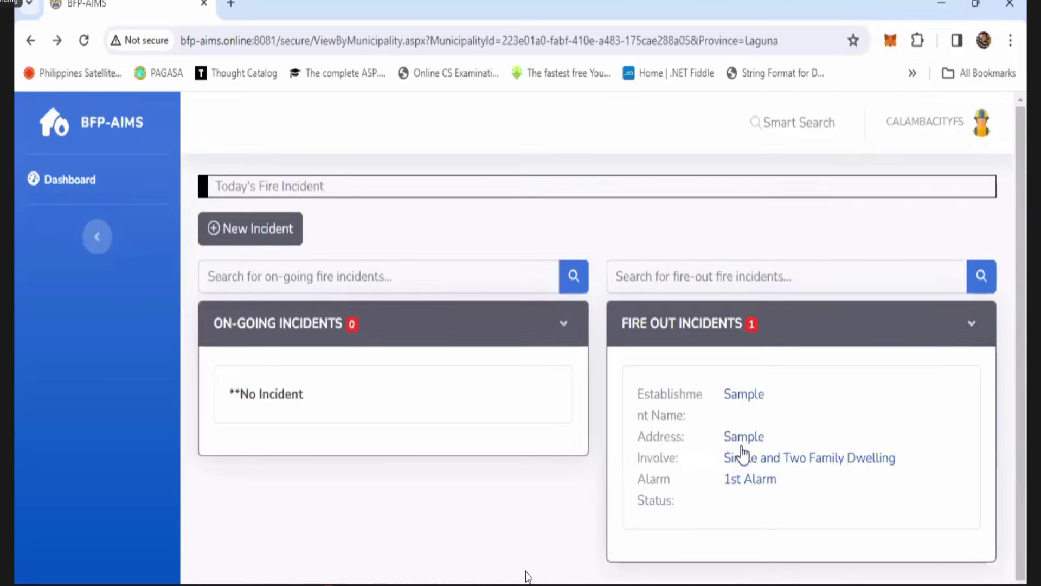
# Step: Reopen the Sample fire-out incident and examine its details down to the contact fields
pyautogui.click(743, 455)
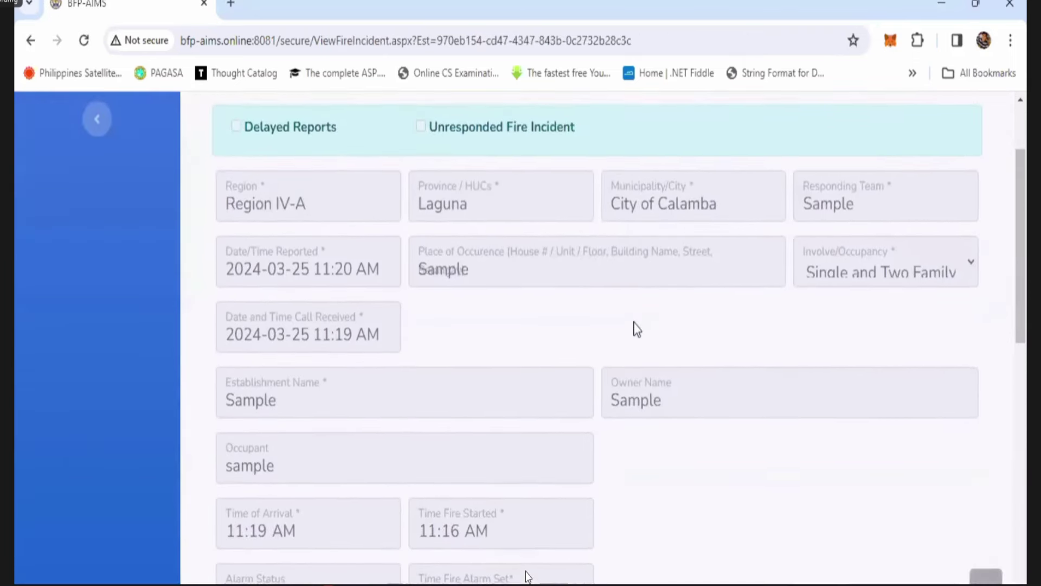
pyautogui.scroll(-1, 637, 330)
pyautogui.scroll(-10, 637, 329)
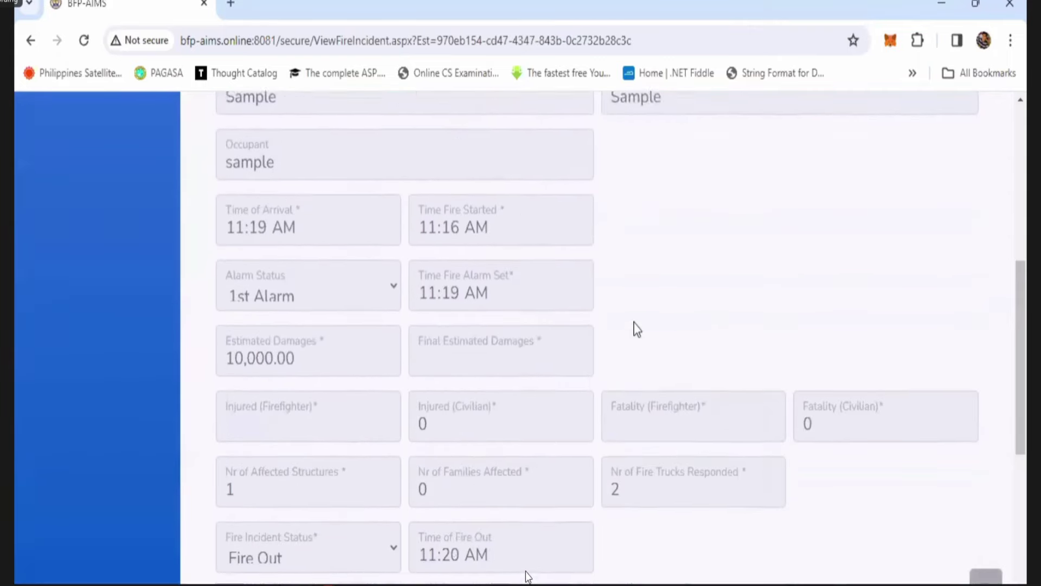
pyautogui.scroll(-2, 637, 329)
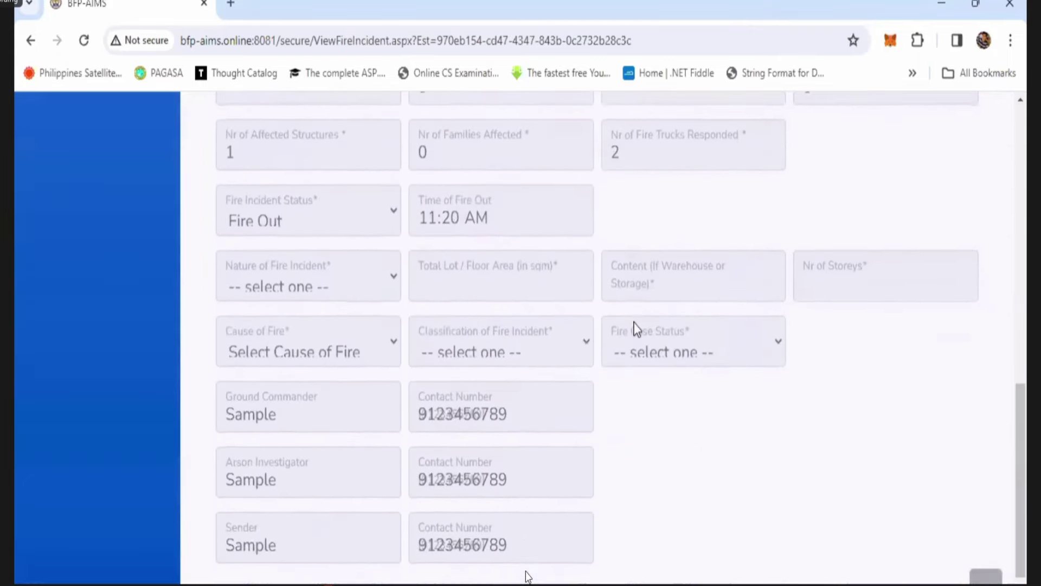
# Step: Examine the Sample incident's casualty, status, fire cause and contact fields, and return to today's fire incident list
pyautogui.scroll(3, 635, 325)
pyautogui.scroll(-3, 635, 322)
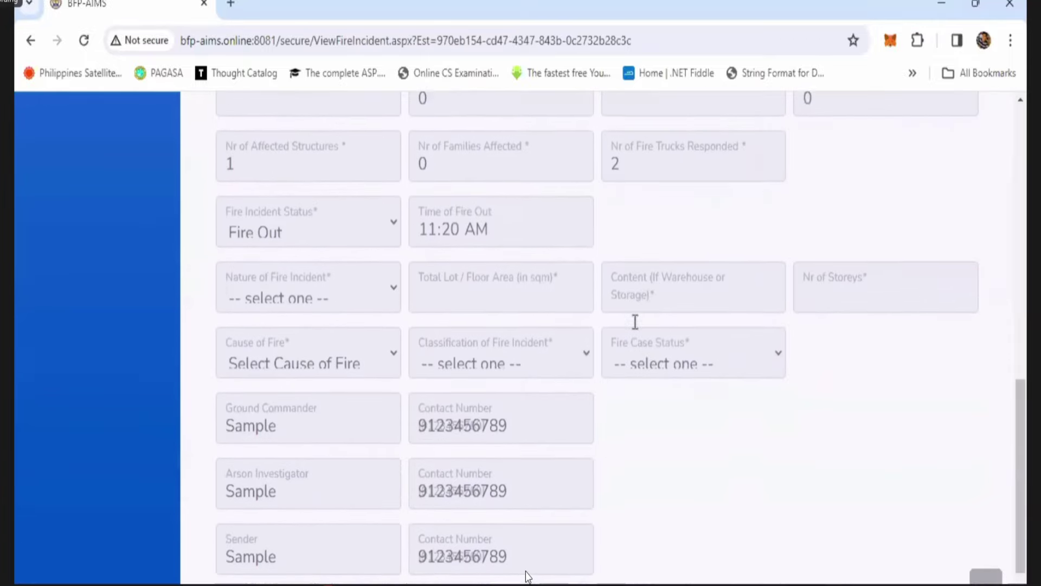
pyautogui.scroll(4, 635, 322)
pyautogui.scroll(1, 635, 322)
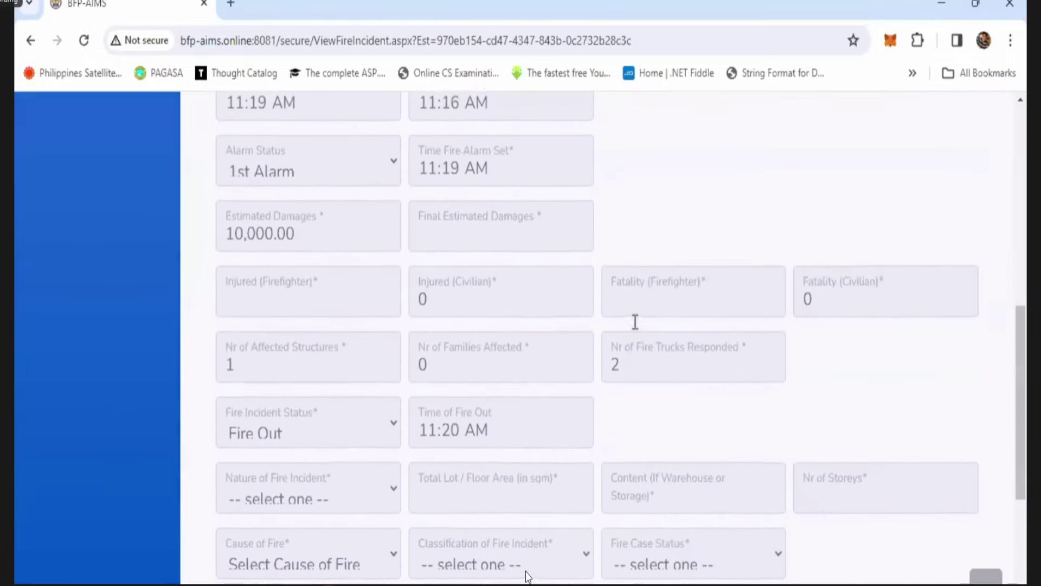
pyautogui.scroll(-3, 635, 322)
pyautogui.scroll(1, 635, 322)
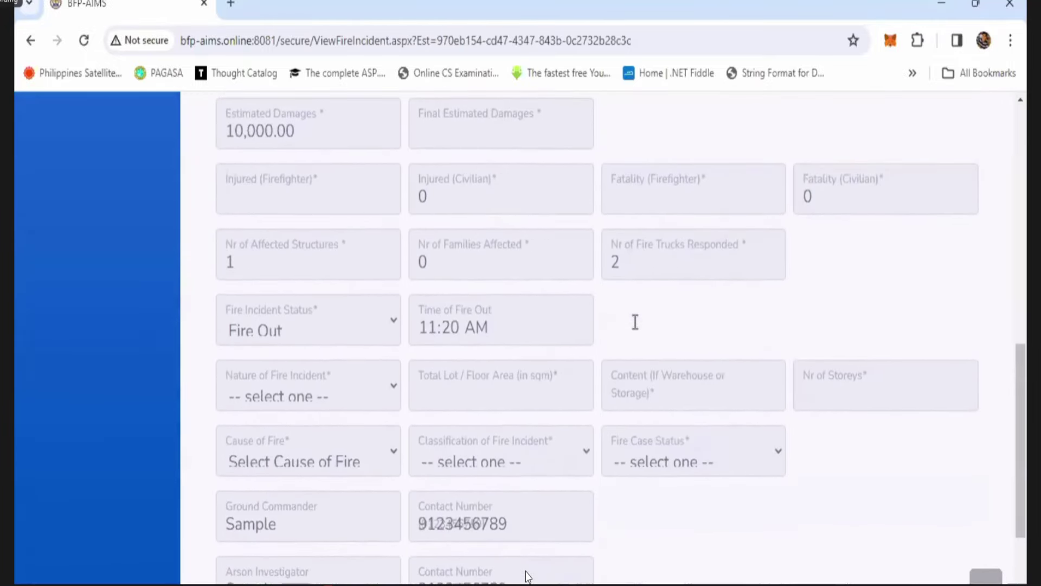
pyautogui.scroll(-1, 636, 322)
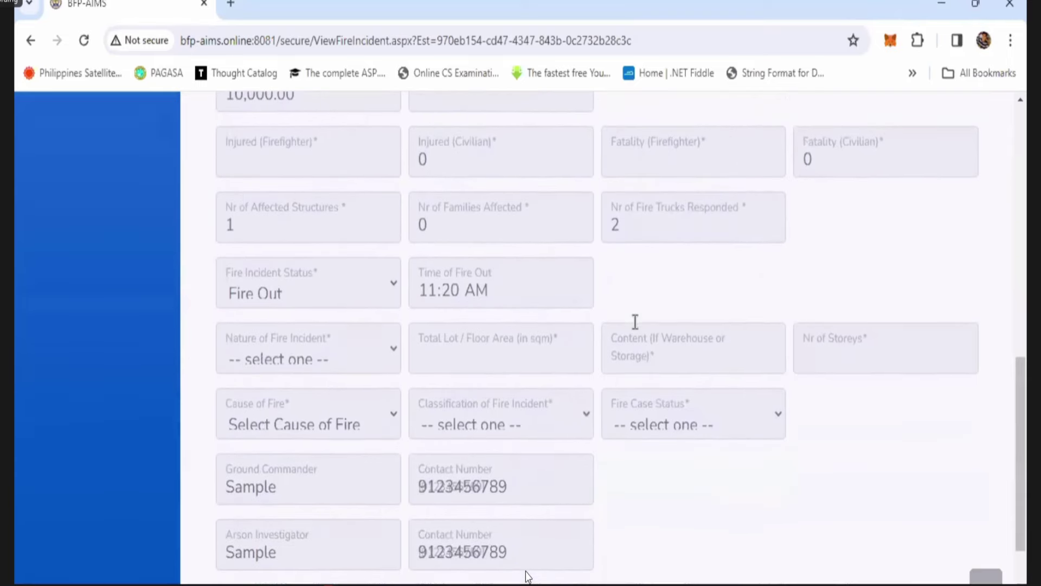
pyautogui.scroll(-1, 635, 321)
pyautogui.scroll(-3, 635, 322)
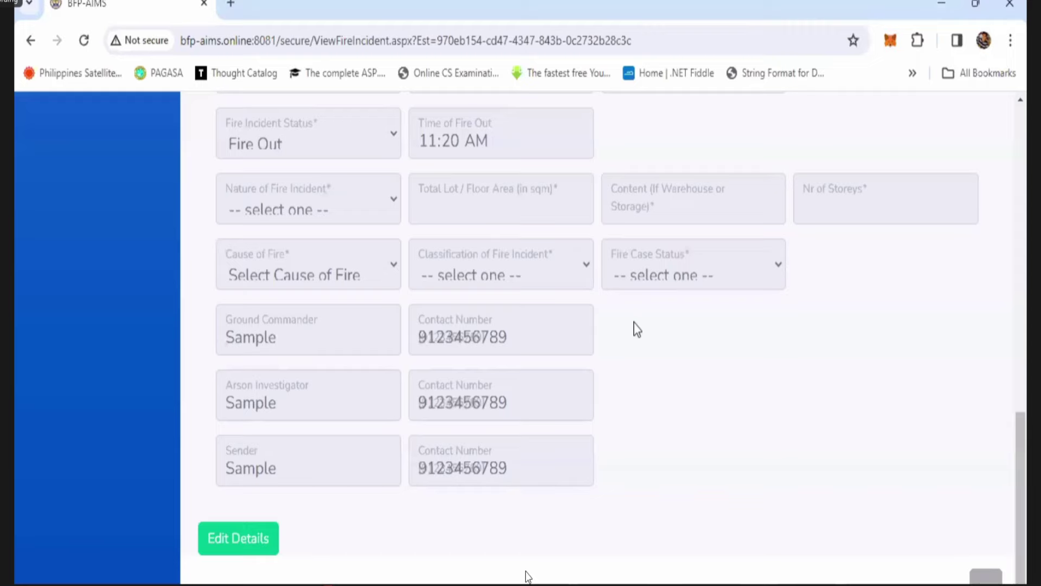
pyautogui.scroll(2, 638, 329)
pyautogui.scroll(-2, 635, 328)
pyautogui.scroll(9, 635, 325)
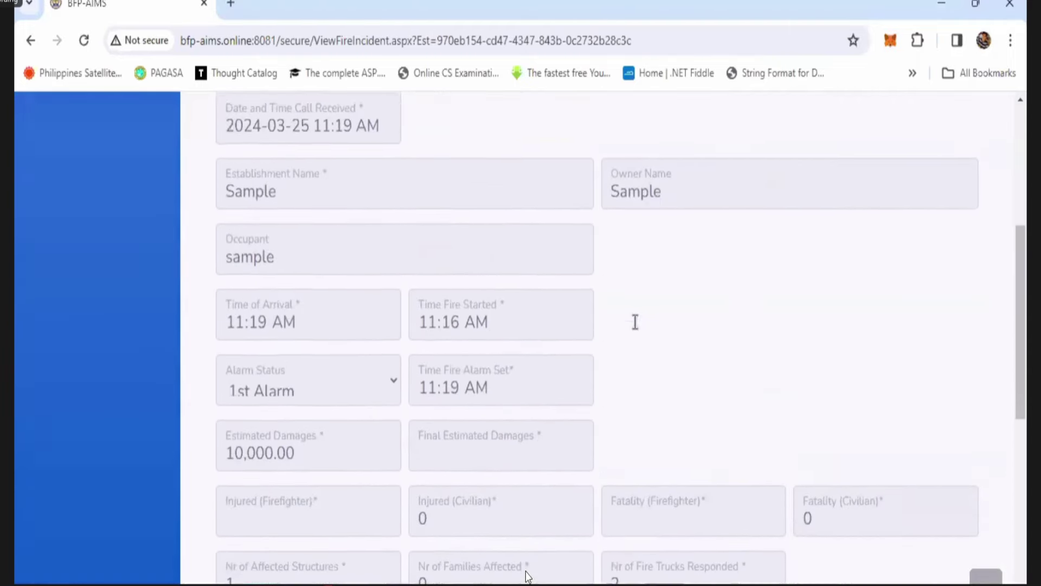
pyautogui.scroll(6, 635, 322)
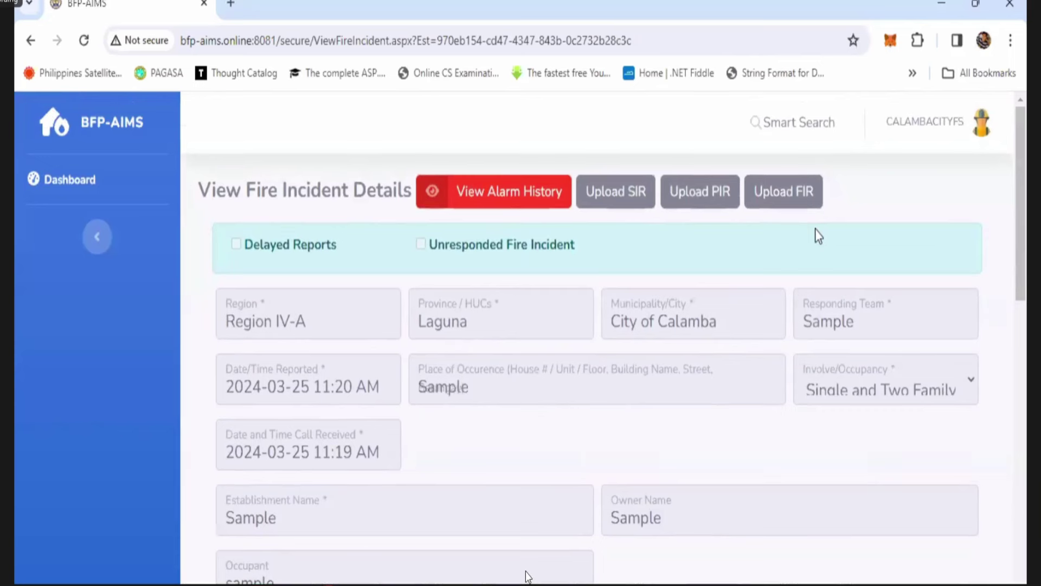
pyautogui.click(30, 41)
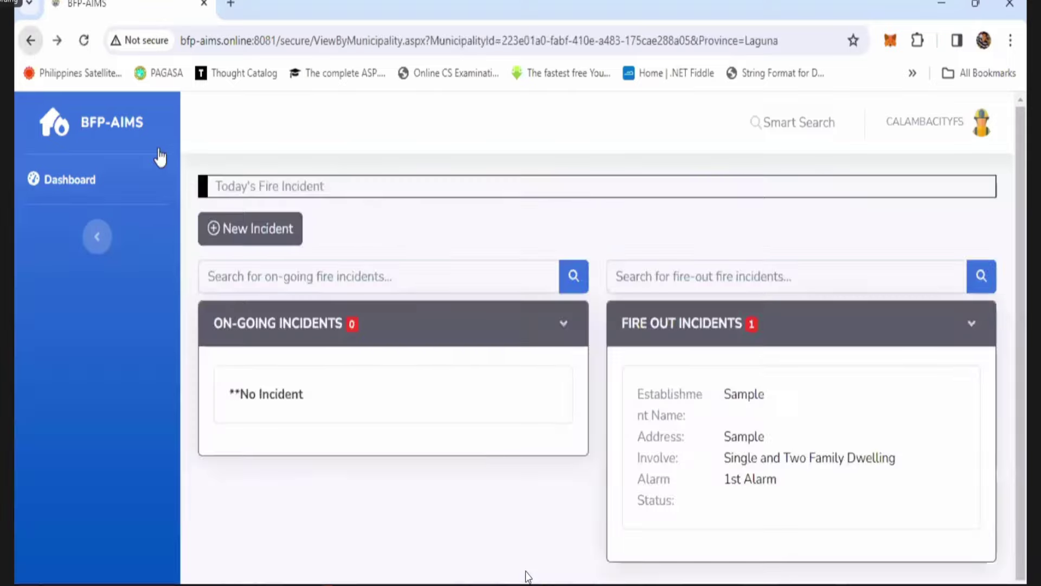
# Step: Open a blank new fire incident form and examine its fields from the region details down to the sender's contact entry
pyautogui.click(266, 239)
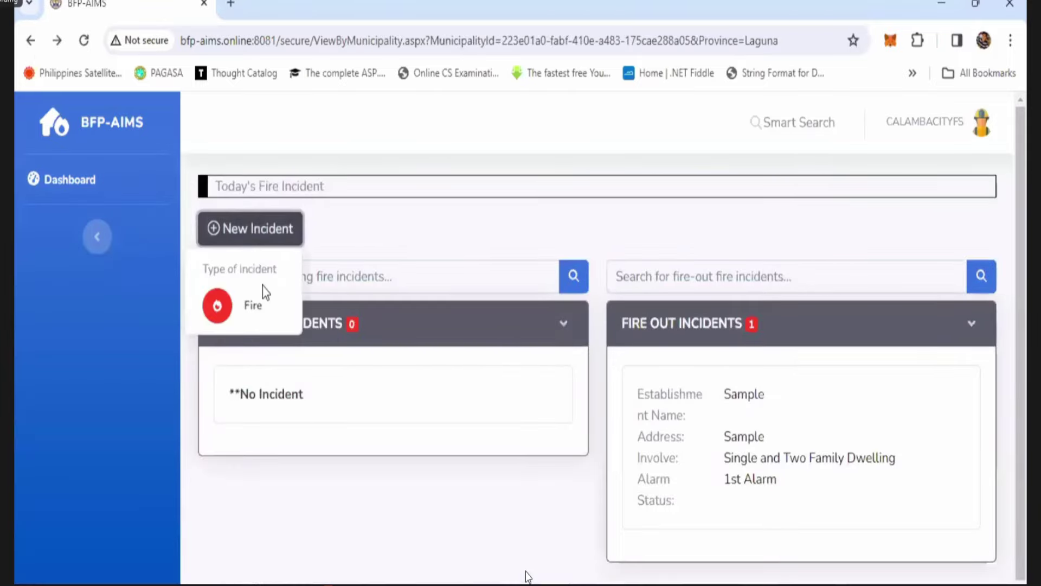
pyautogui.click(252, 304)
pyautogui.click(27, 43)
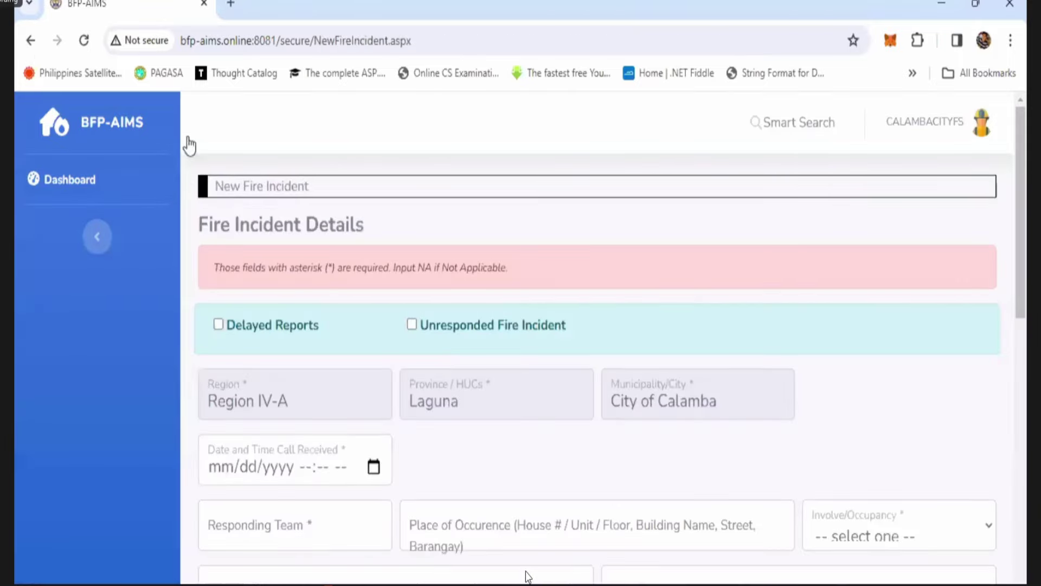
pyautogui.click(249, 230)
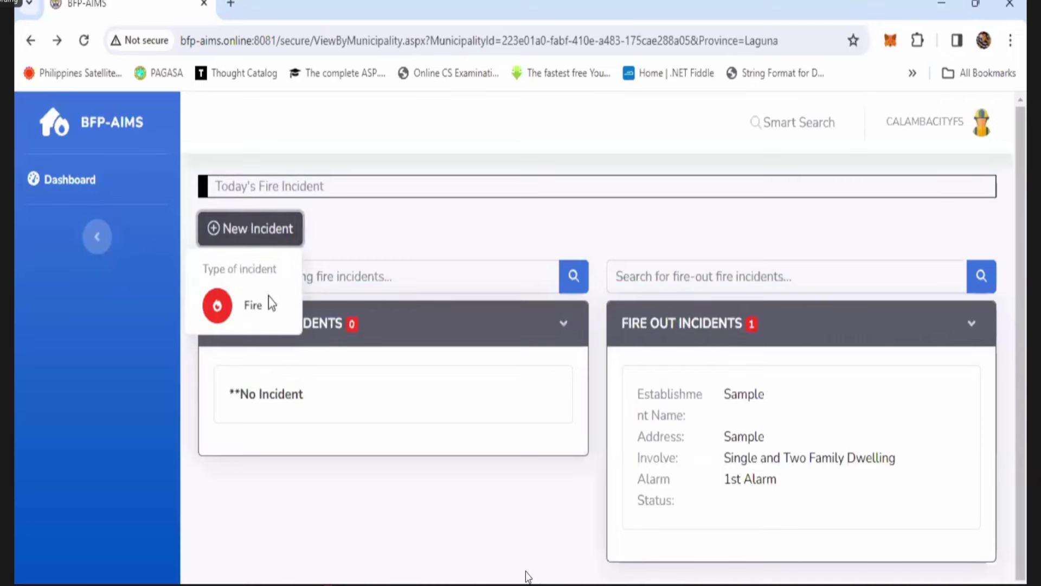
pyautogui.click(272, 303)
pyautogui.scroll(-3, 549, 379)
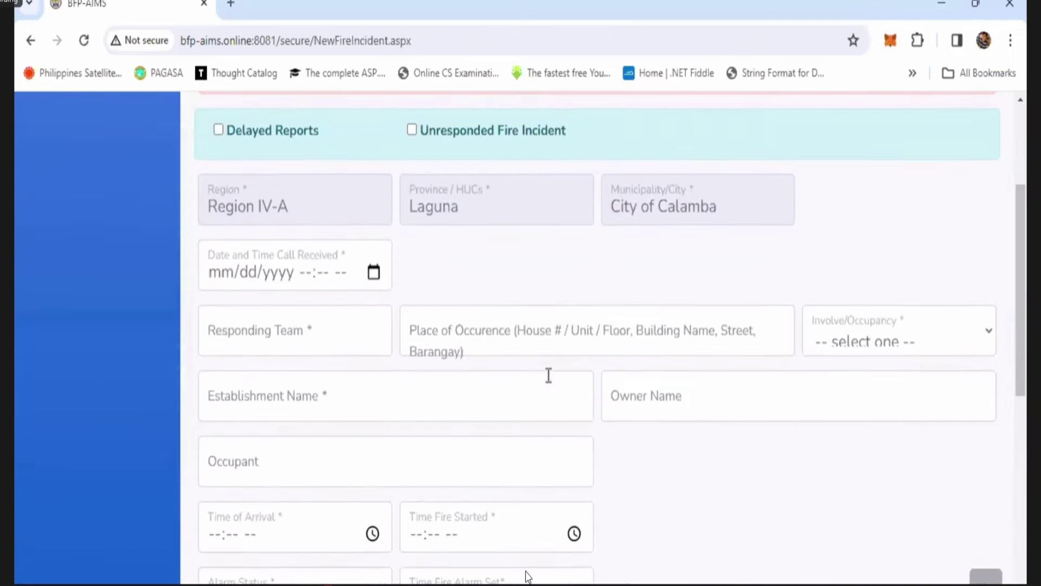
pyautogui.scroll(-6, 549, 376)
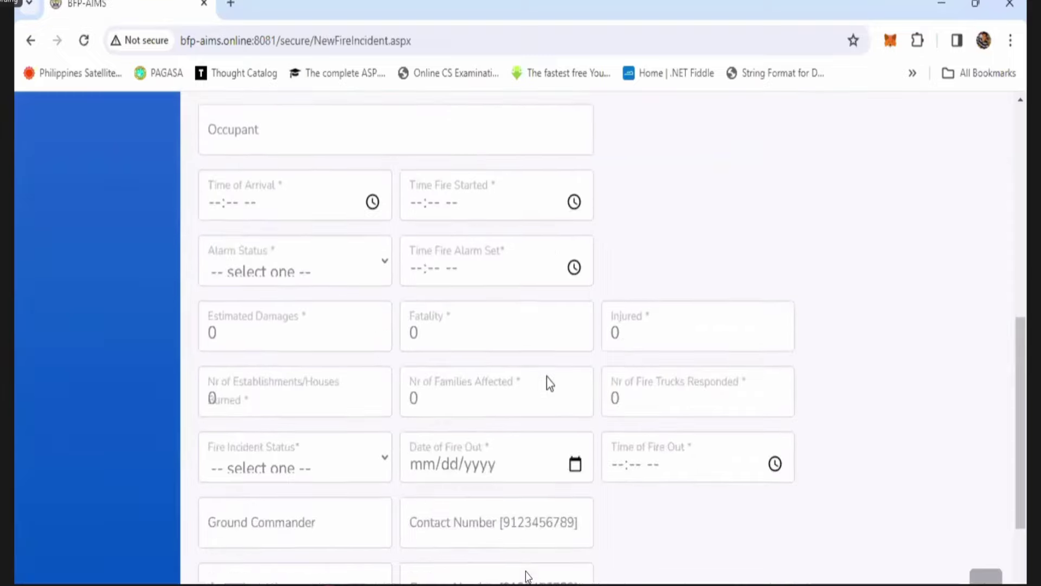
pyautogui.scroll(-3, 550, 380)
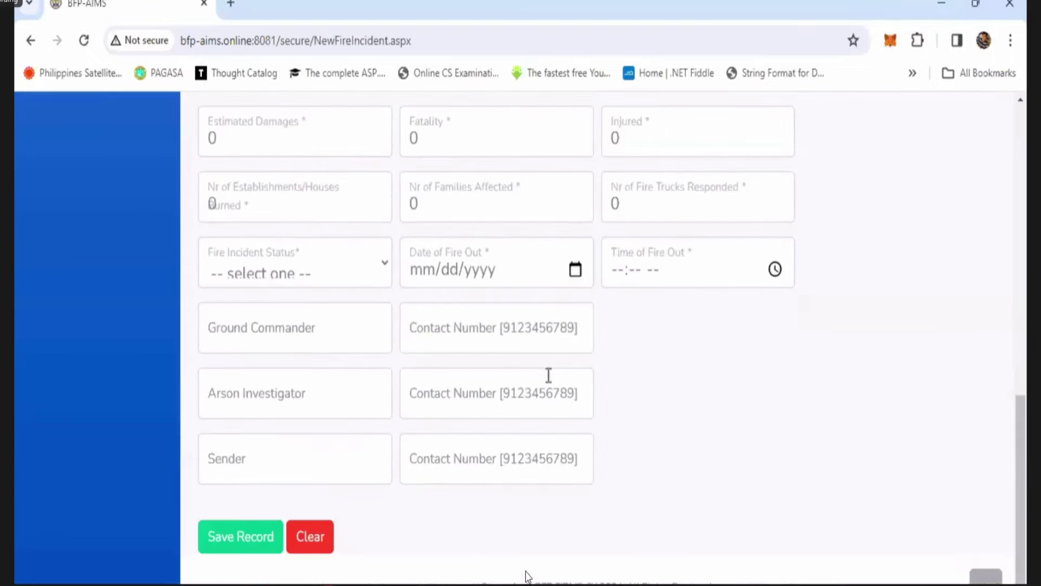
pyautogui.scroll(13, 549, 375)
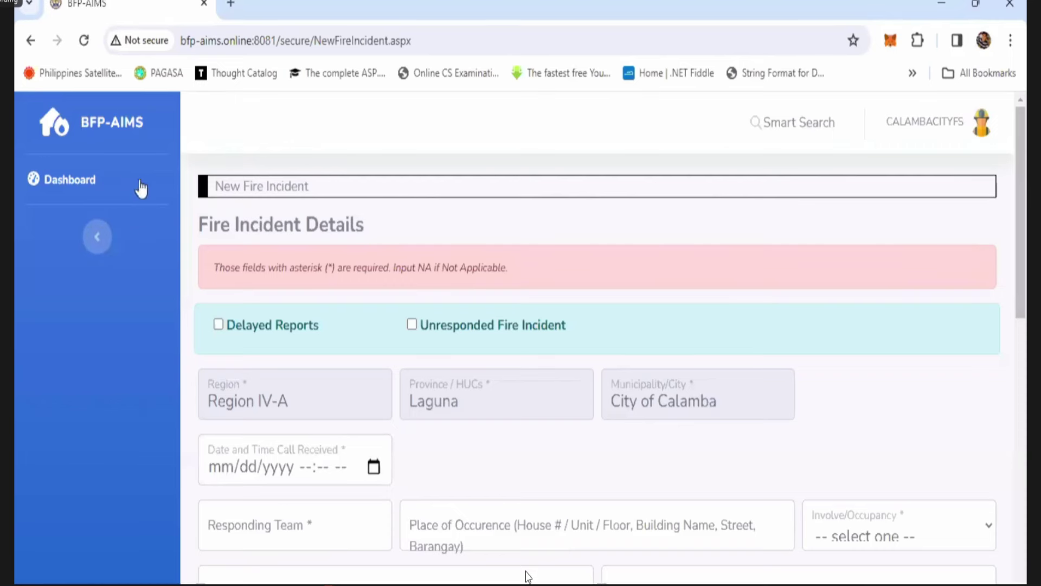
# Step: Open the dashboard and examine the total fire incident count and the counts for each occupancy and vehicle type
pyautogui.click(71, 183)
pyautogui.scroll(-2, 454, 352)
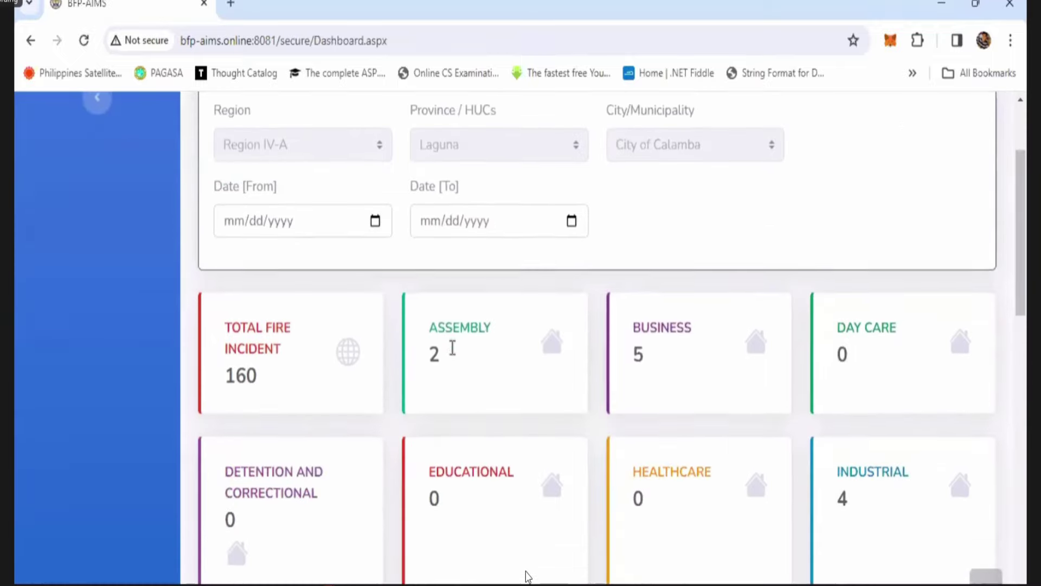
pyautogui.scroll(-2, 453, 351)
pyautogui.scroll(2, 455, 354)
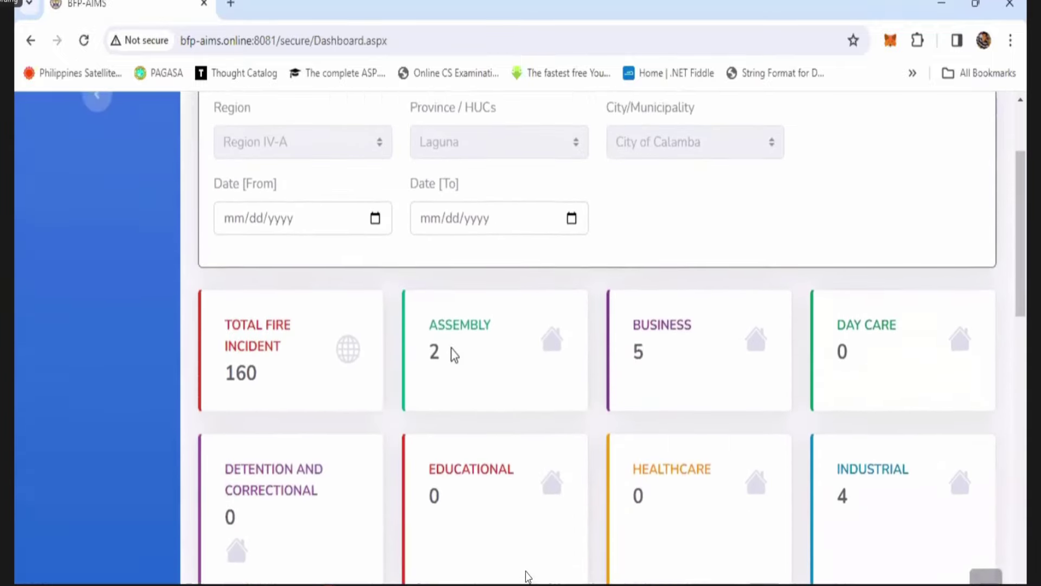
pyautogui.scroll(2, 455, 356)
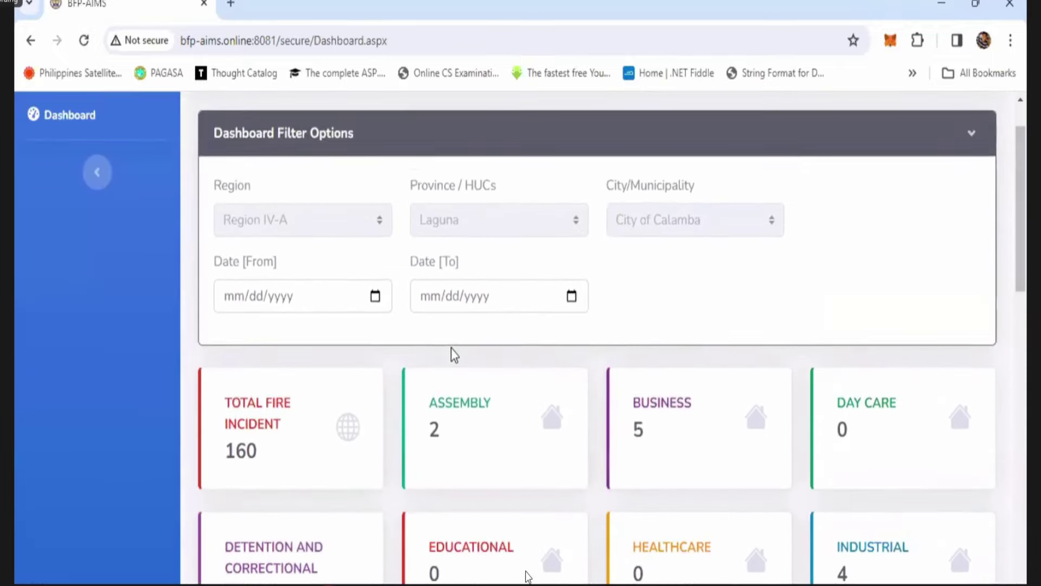
pyautogui.scroll(-2, 455, 355)
pyautogui.scroll(-1, 355, 358)
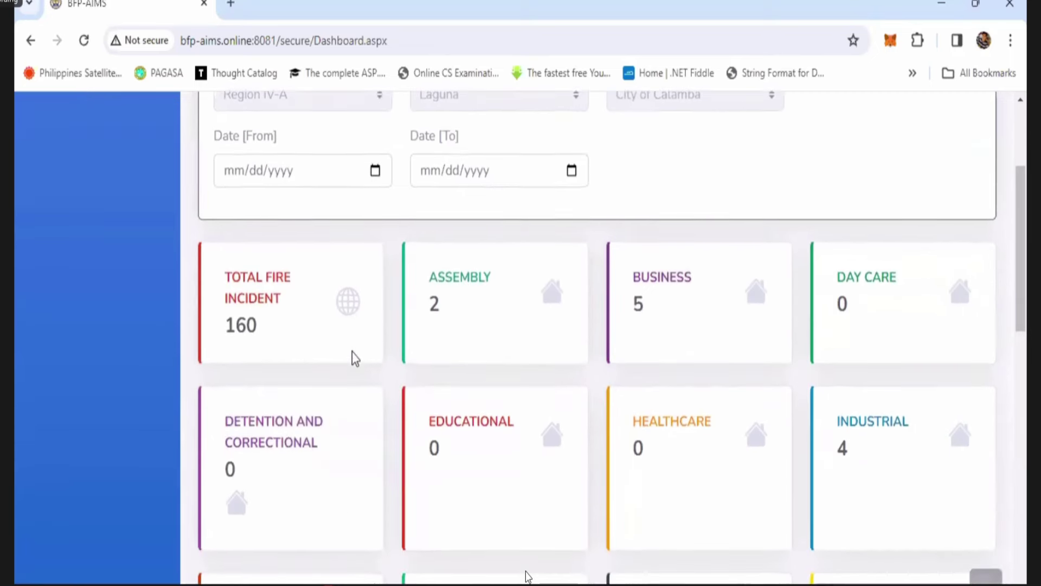
pyautogui.scroll(2, 355, 358)
pyautogui.scroll(-1, 356, 358)
pyautogui.scroll(1, 355, 358)
pyautogui.scroll(-2, 355, 358)
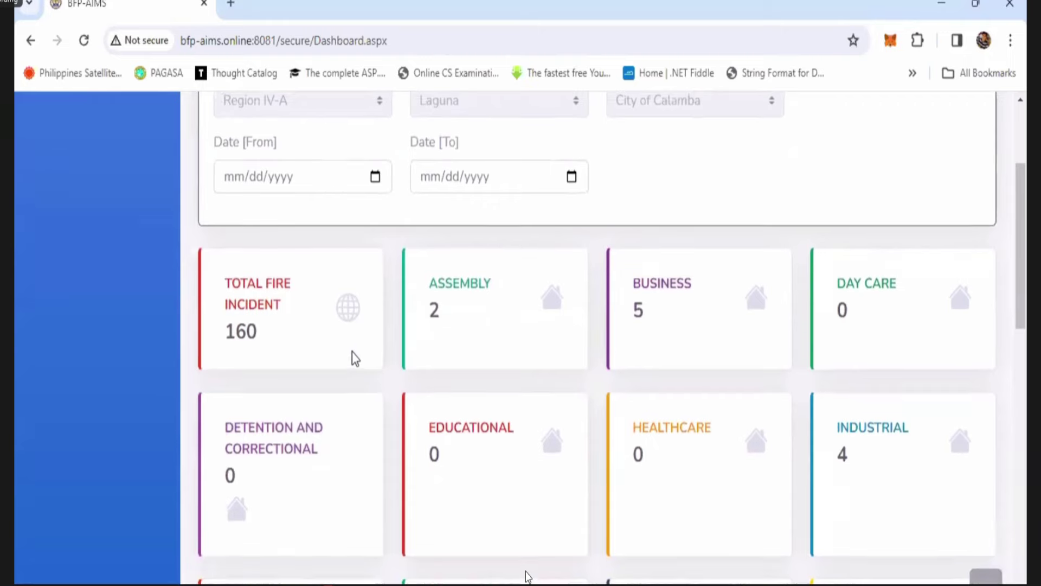
pyautogui.scroll(-10, 355, 358)
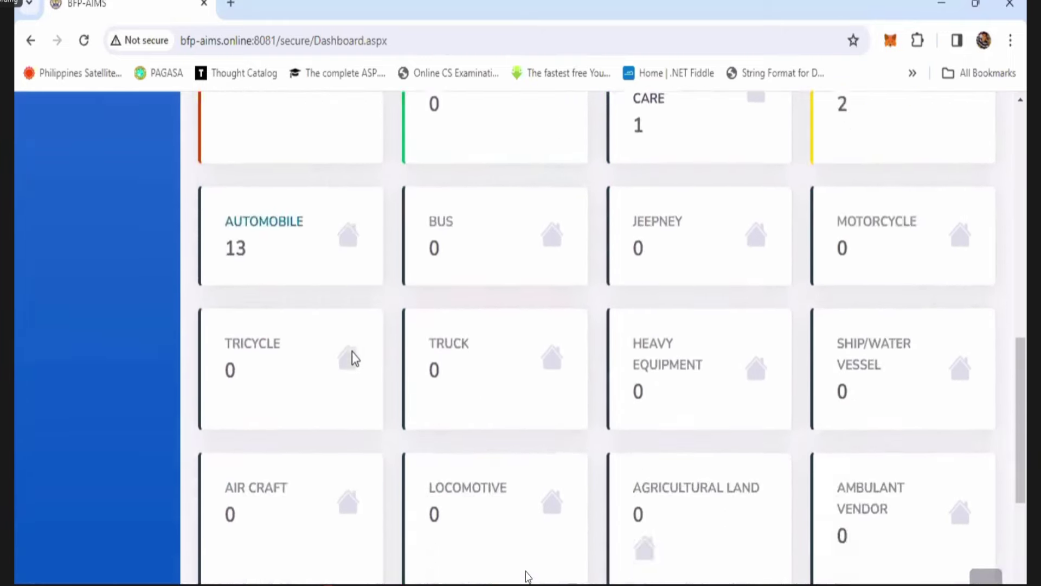
pyautogui.scroll(-6, 355, 358)
pyautogui.scroll(15, 356, 358)
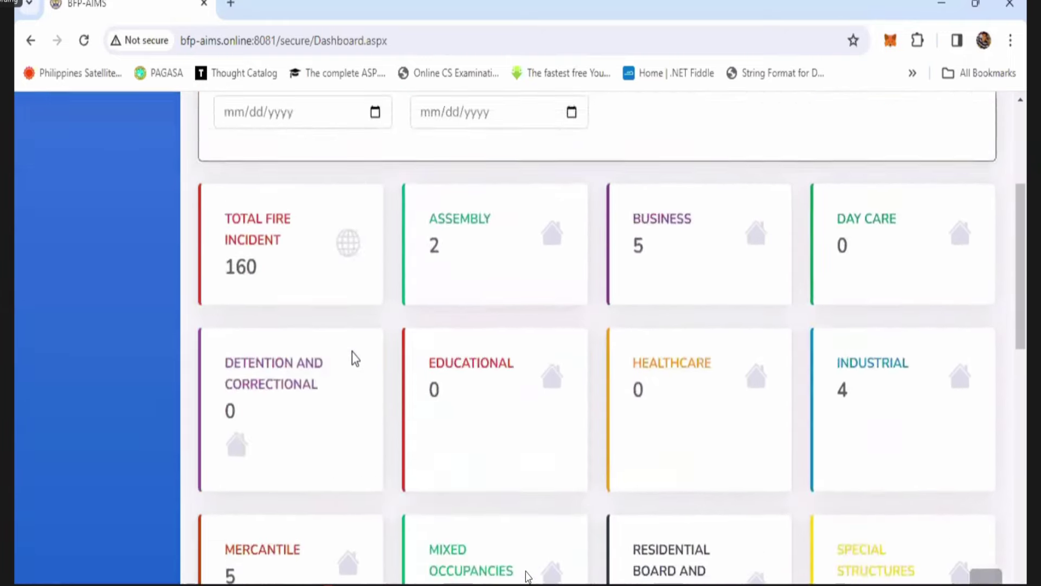
pyautogui.scroll(5, 355, 358)
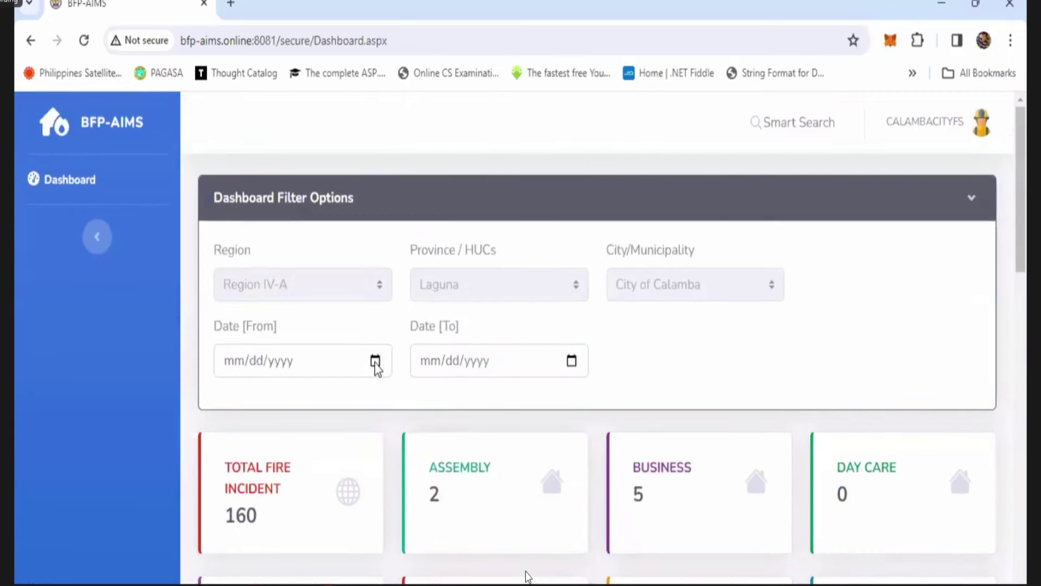
# Step: Set the dashboard filter's date range from 03/01/2024 to 03/25/2024 and check the incident counts
pyautogui.click(375, 361)
pyautogui.click(365, 386)
pyautogui.click(375, 362)
pyautogui.click(336, 175)
pyautogui.click(571, 360)
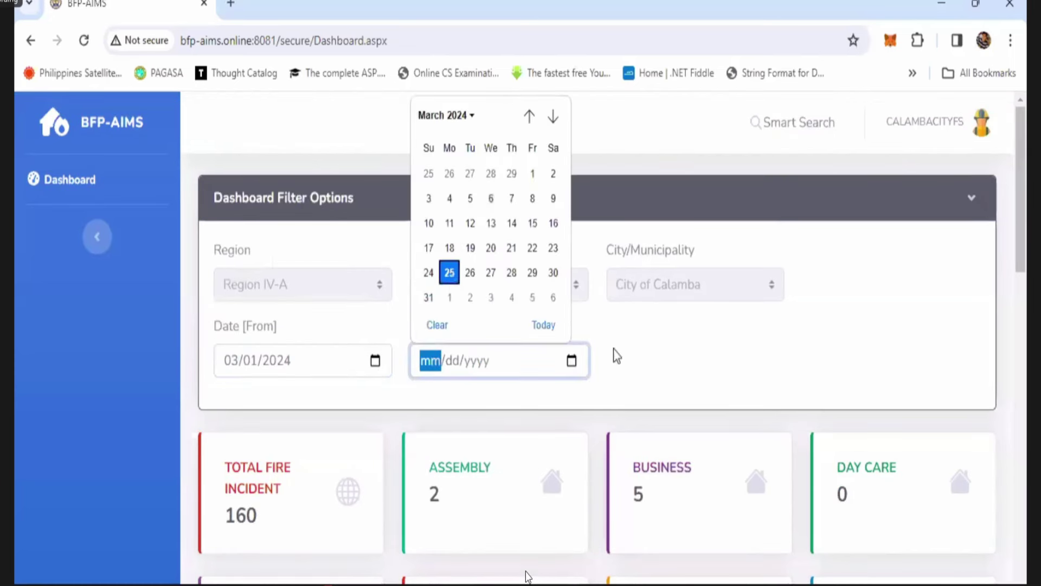
pyautogui.click(450, 272)
pyautogui.click(337, 302)
pyautogui.click(532, 373)
pyautogui.scroll(-3, 535, 374)
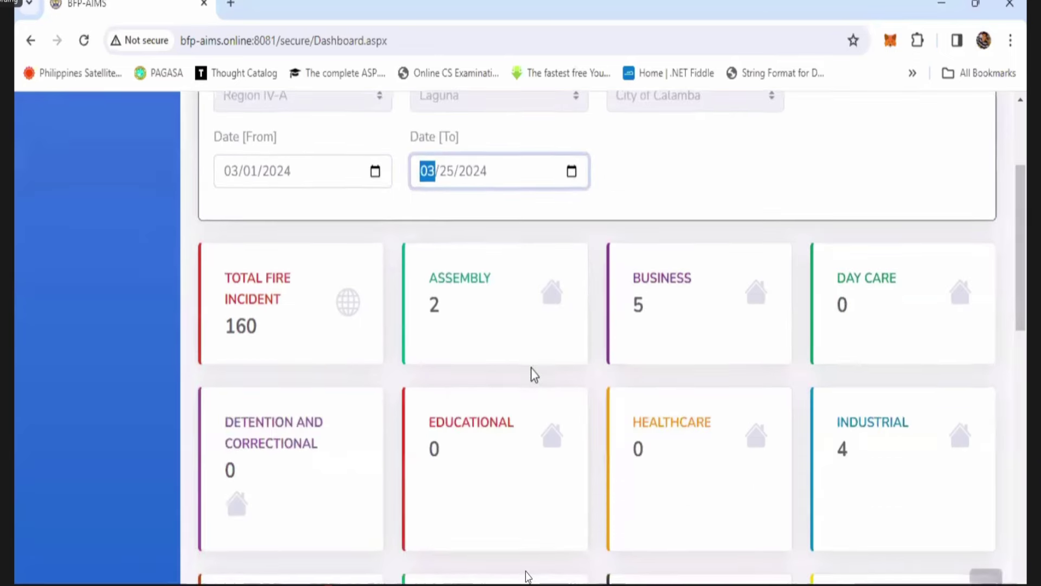
pyautogui.scroll(4, 532, 372)
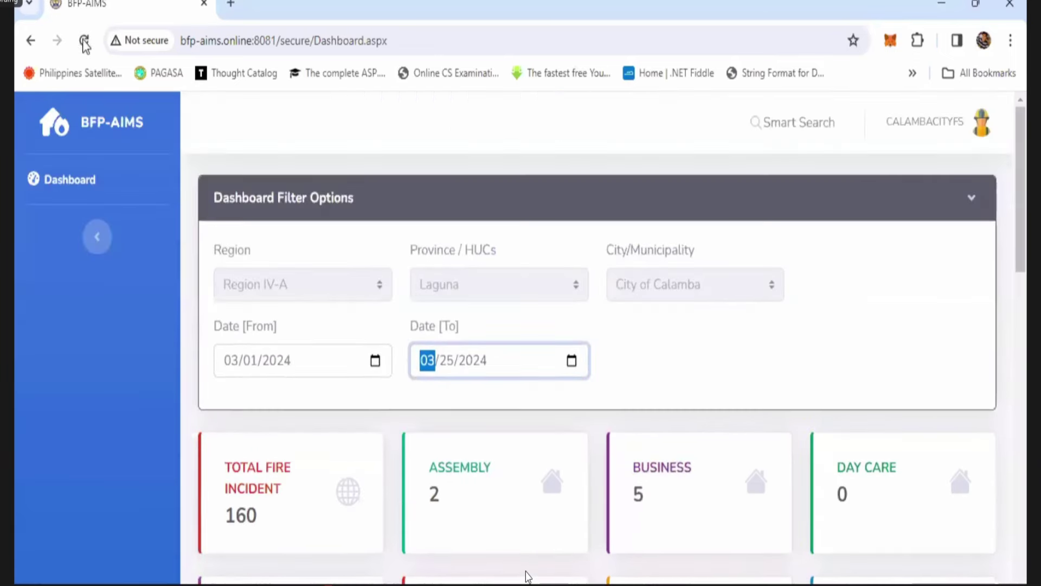
# Step: Reload the dashboard to clear the date range, leaving both date filters empty
pyautogui.click(84, 41)
pyautogui.click(374, 361)
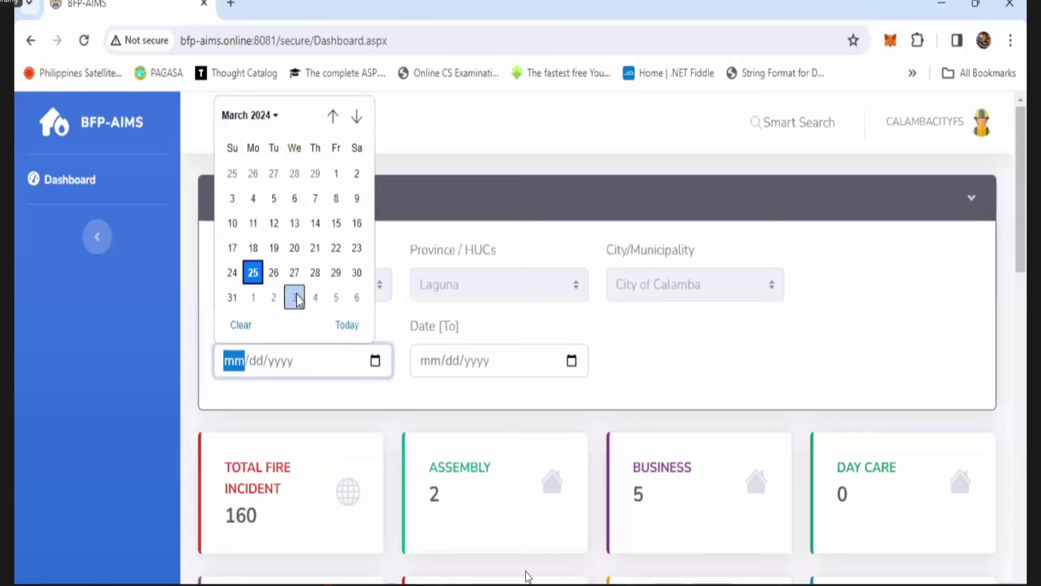
pyautogui.click(523, 361)
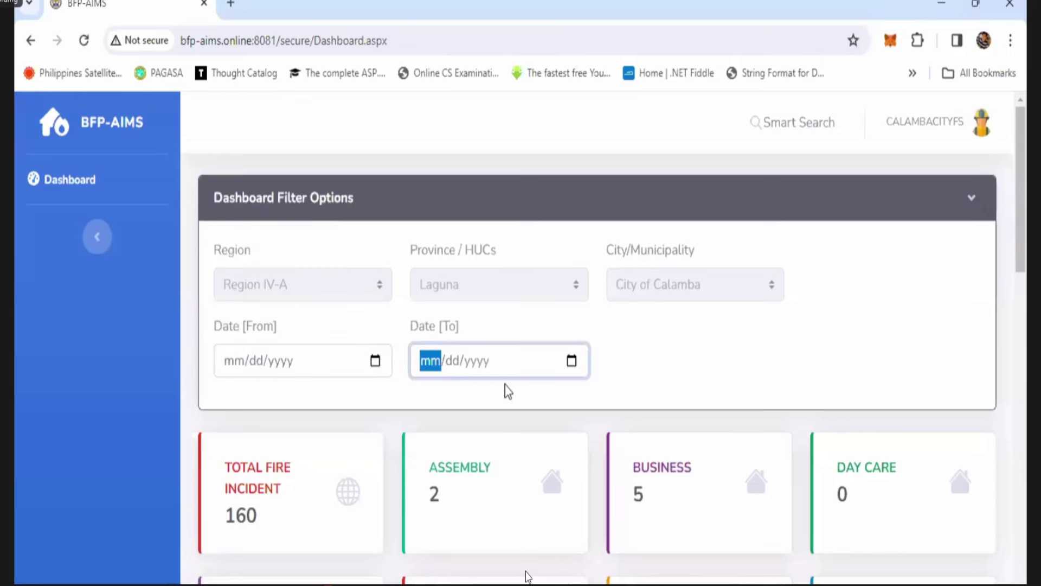
pyautogui.click(681, 336)
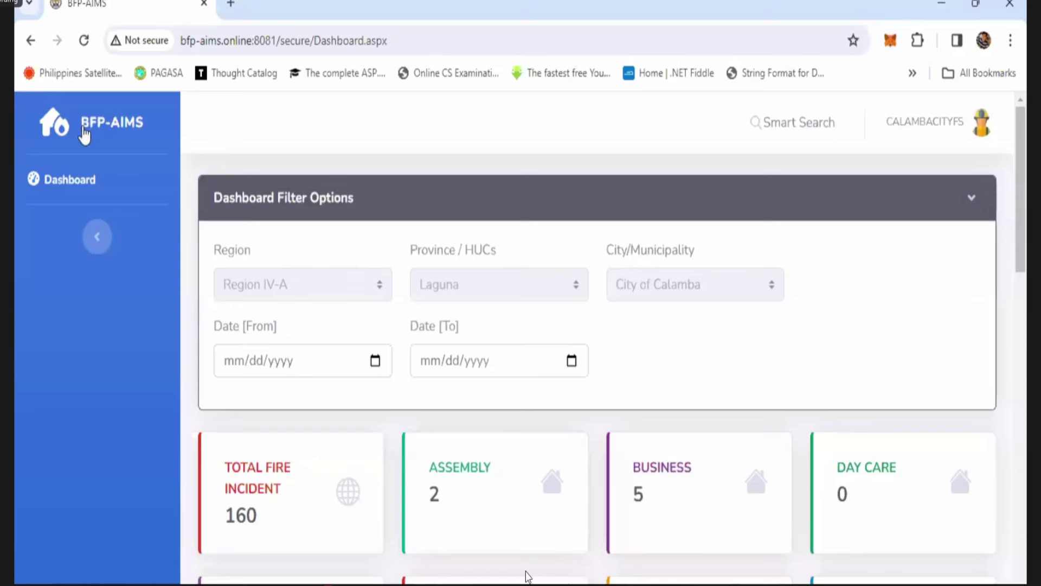
# Step: Return to today's fire incident list, and open Smart Search to look over its filter options and incident records
pyautogui.click(85, 129)
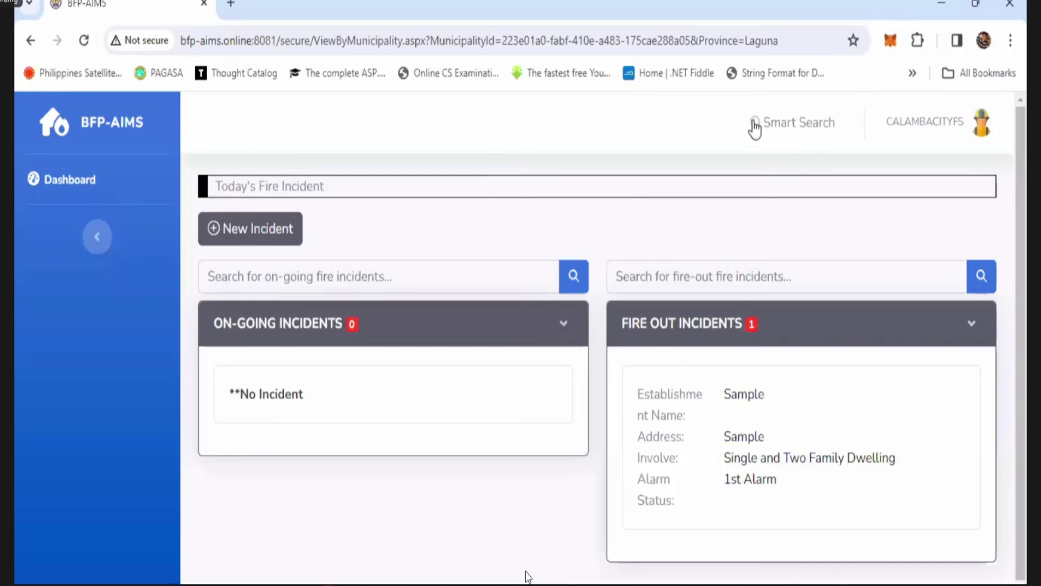
pyautogui.click(781, 126)
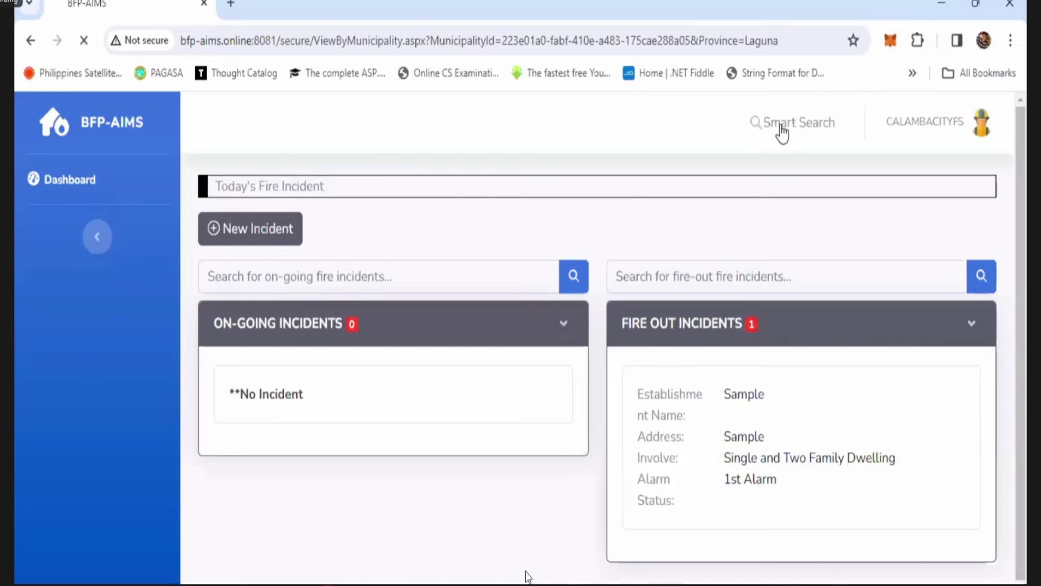
pyautogui.scroll(-2, 659, 304)
pyautogui.scroll(2, 660, 308)
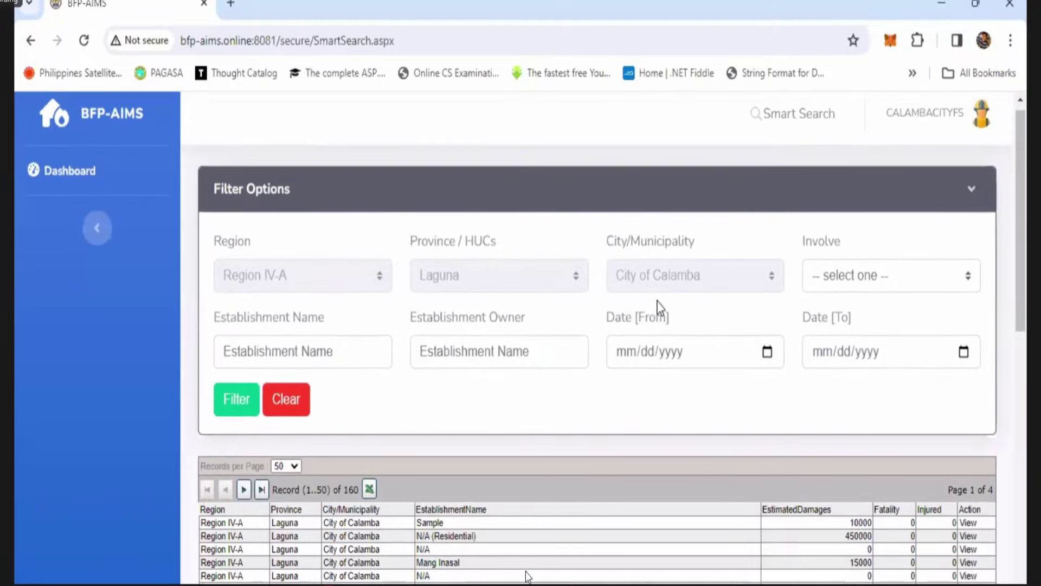
pyautogui.scroll(-2, 659, 306)
pyautogui.scroll(2, 658, 305)
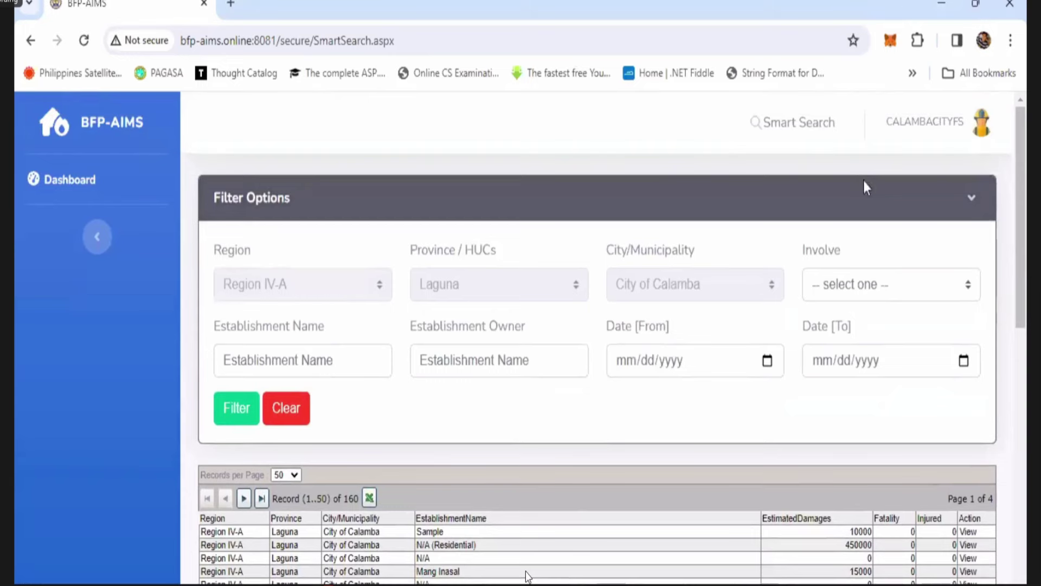
# Step: Filter the incident records to Single and Two Family Dwelling from 03/01/2024 to 03/25/2024 and review the results
pyautogui.click(843, 290)
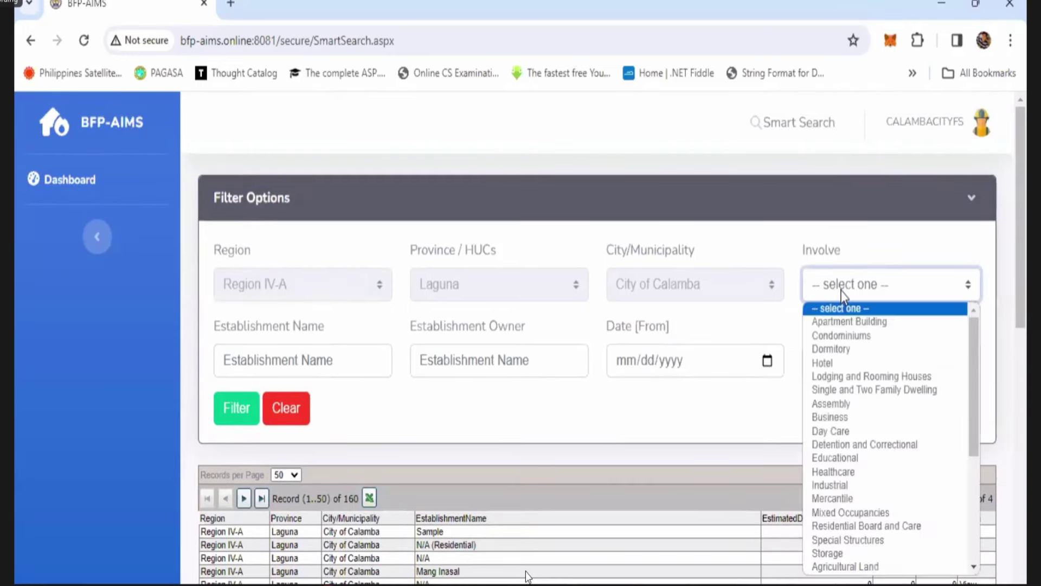
pyautogui.click(884, 391)
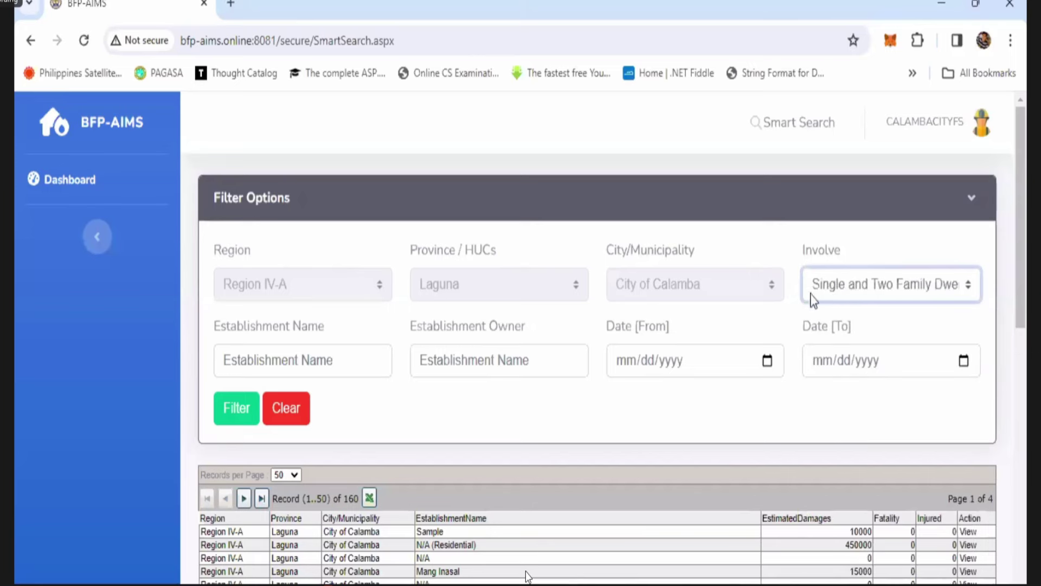
pyautogui.click(767, 360)
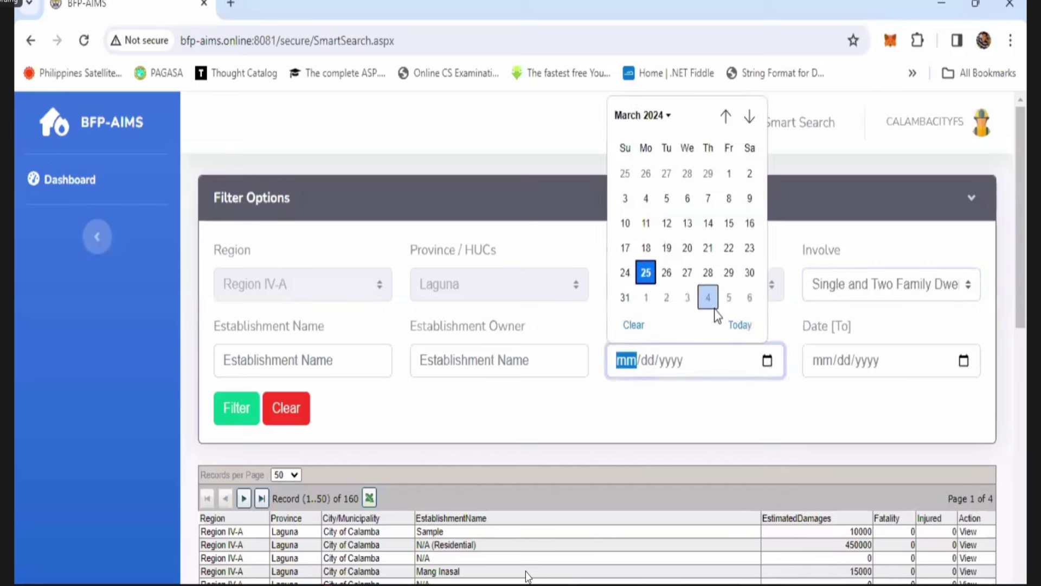
pyautogui.click(729, 173)
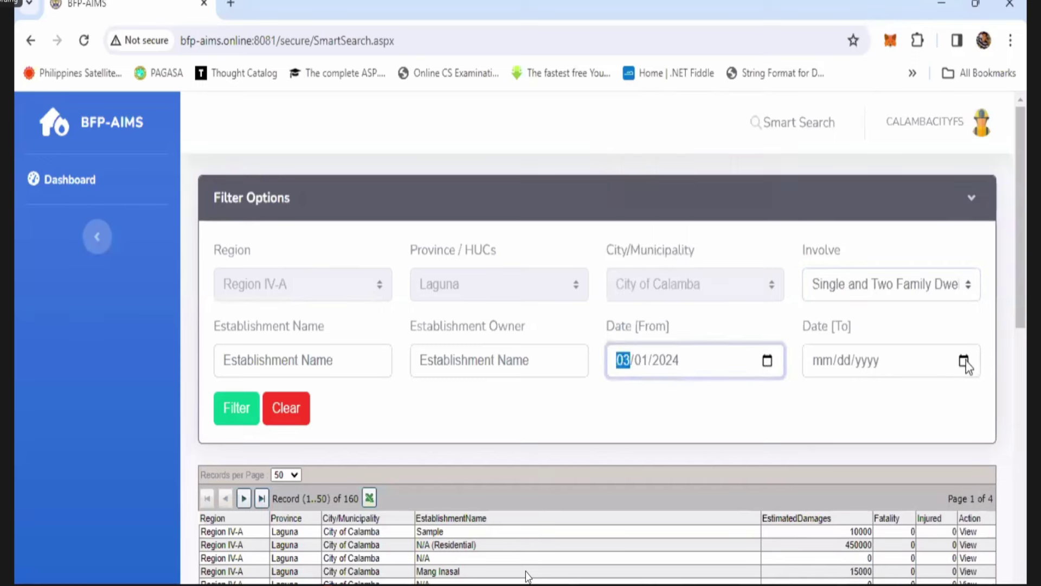
pyautogui.click(963, 360)
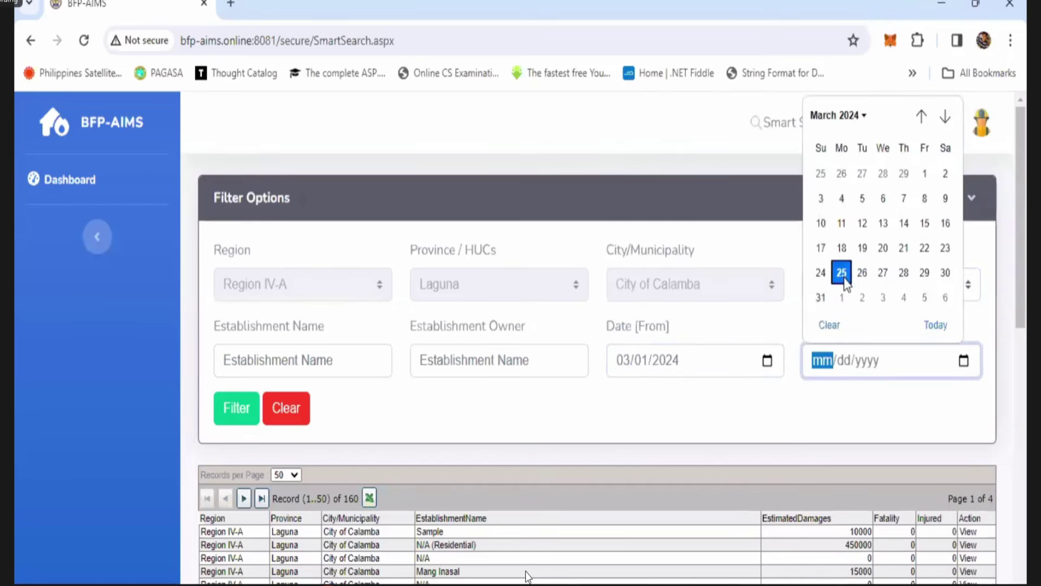
pyautogui.click(844, 275)
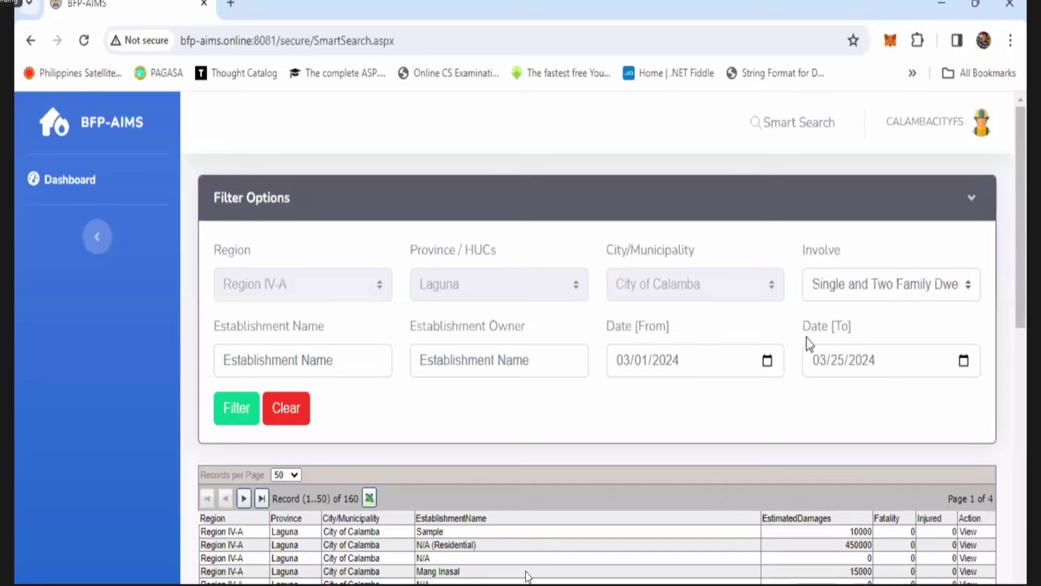
pyautogui.click(235, 410)
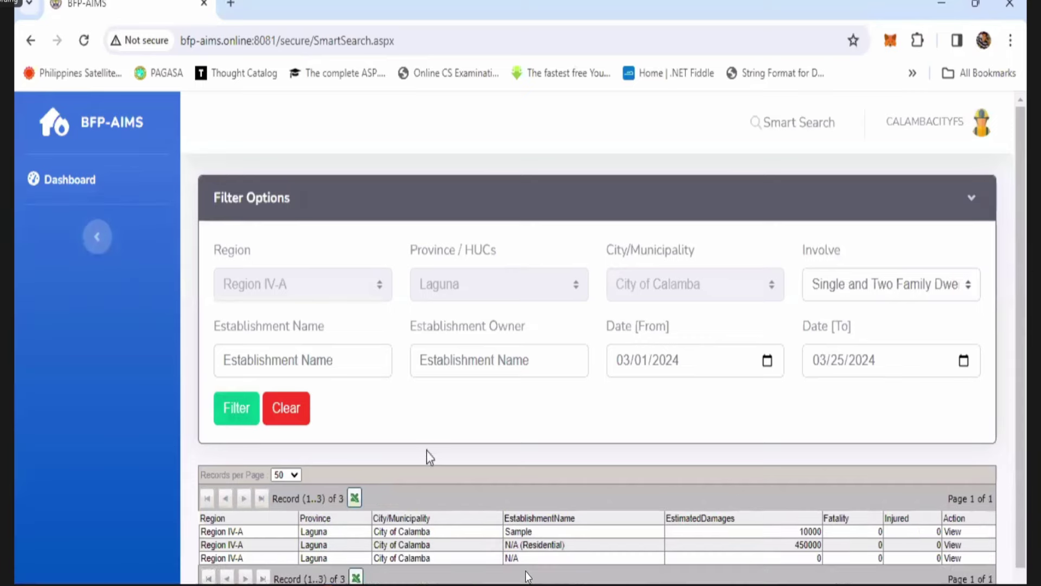
pyautogui.scroll(-1, 523, 421)
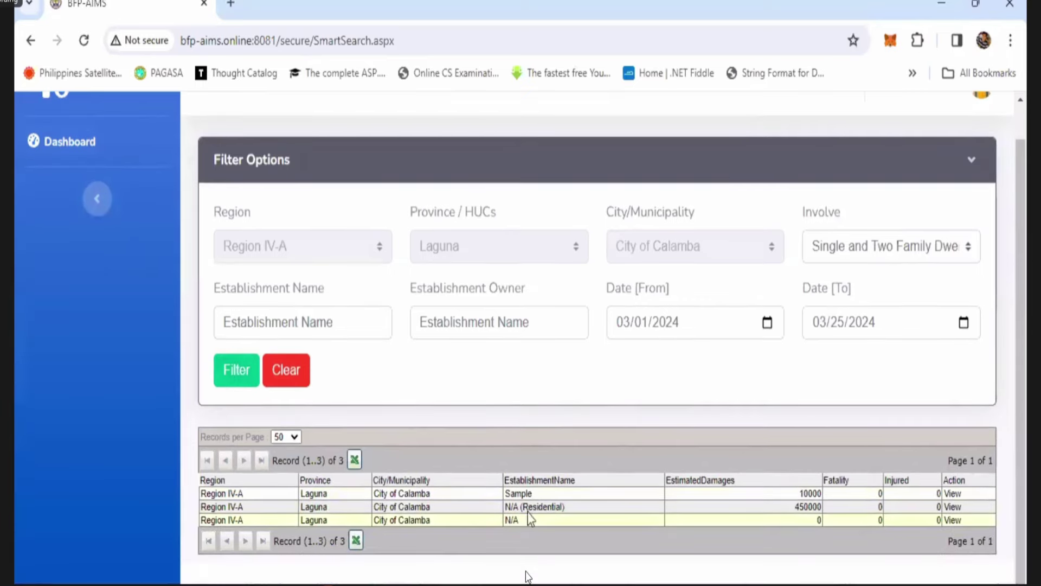
pyautogui.scroll(1, 528, 488)
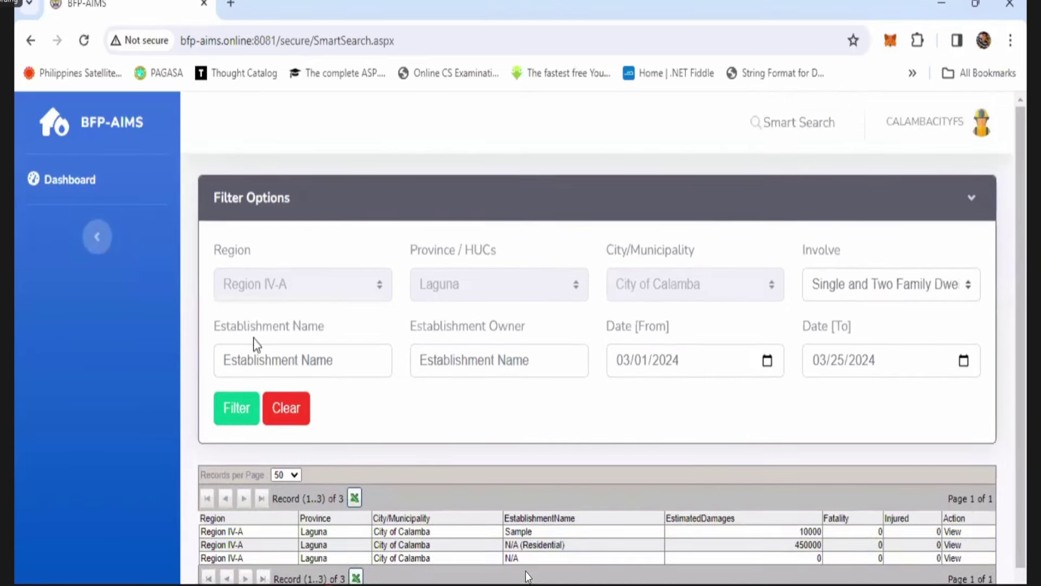
# Step: Clear the previous filters and filter the incident records by the establishment name "mang inasal"
pyautogui.click(289, 418)
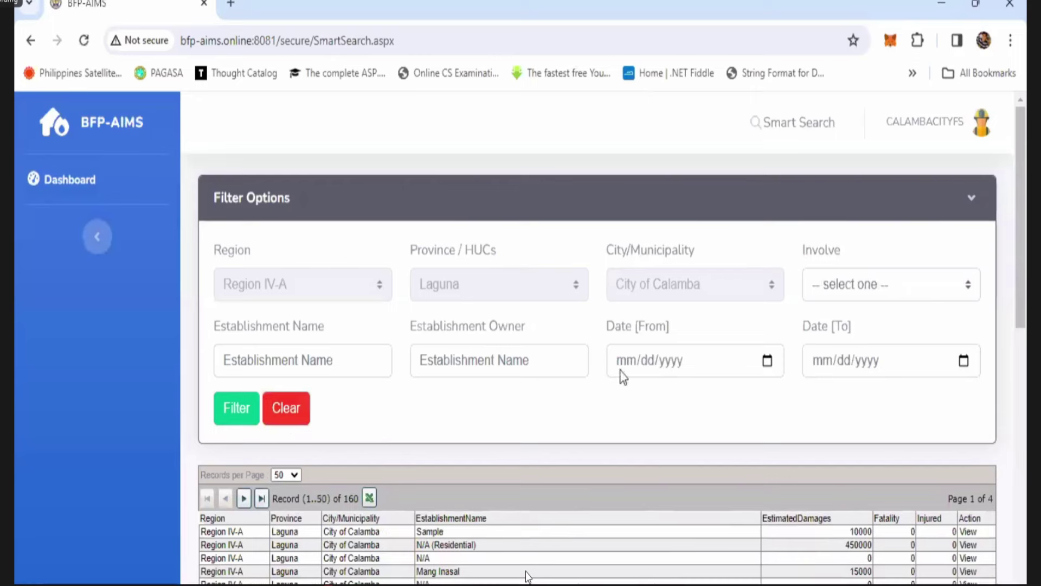
pyautogui.click(326, 367)
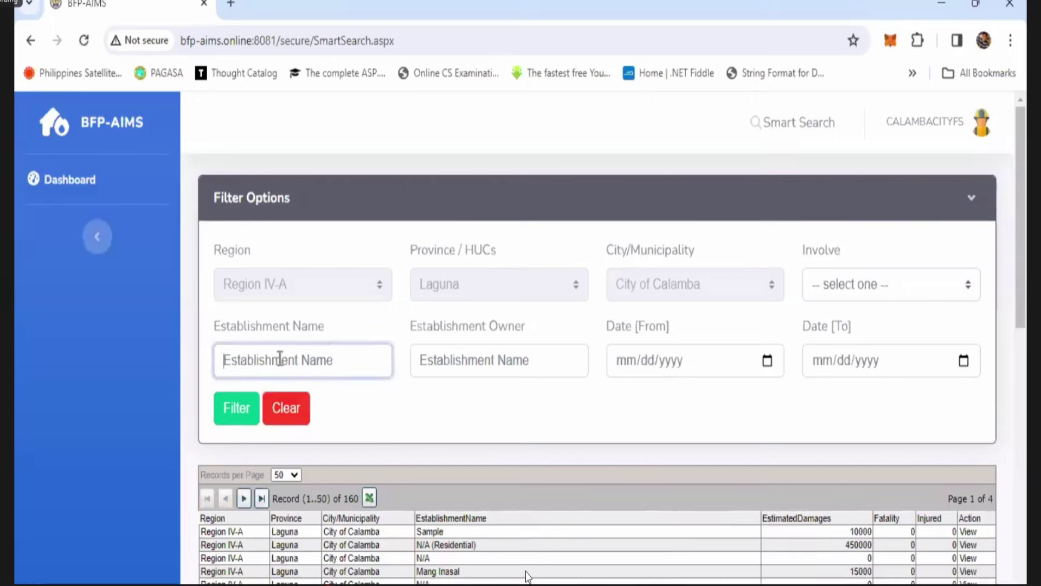
pyautogui.scroll(-3, 526, 575)
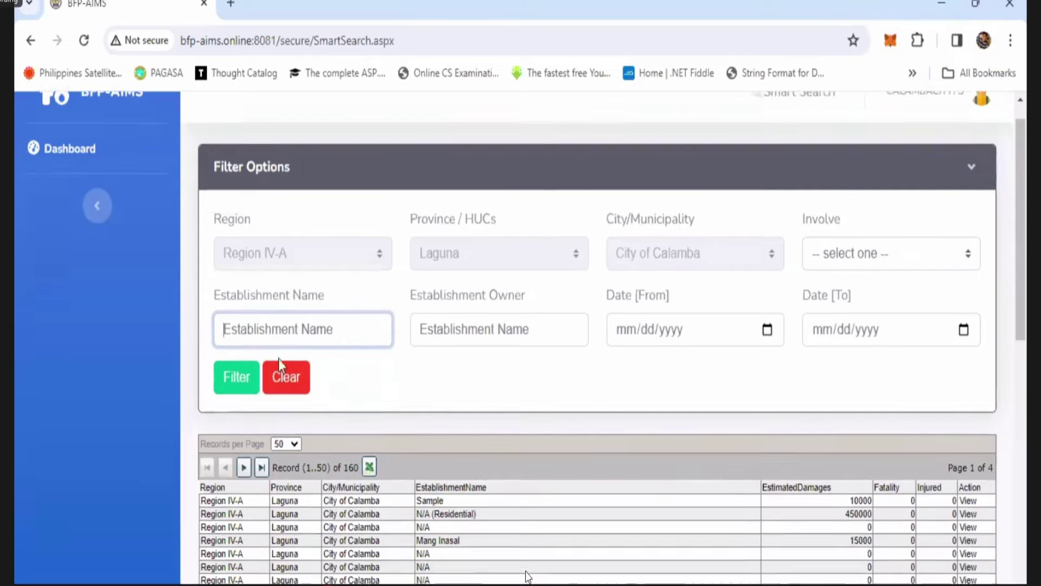
pyautogui.scroll(3, 526, 575)
pyautogui.write('mang inasal')
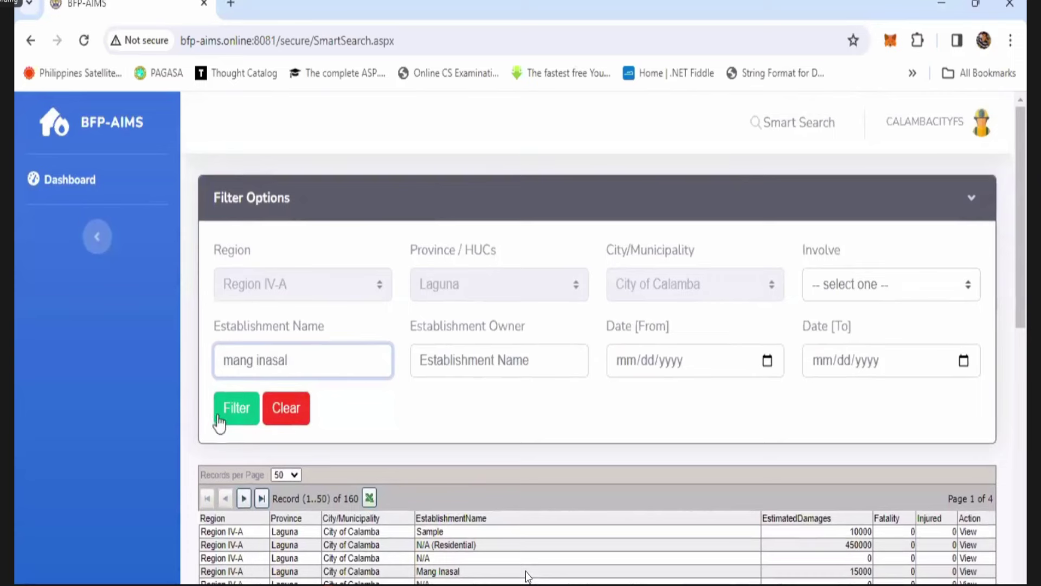
pyautogui.click(237, 408)
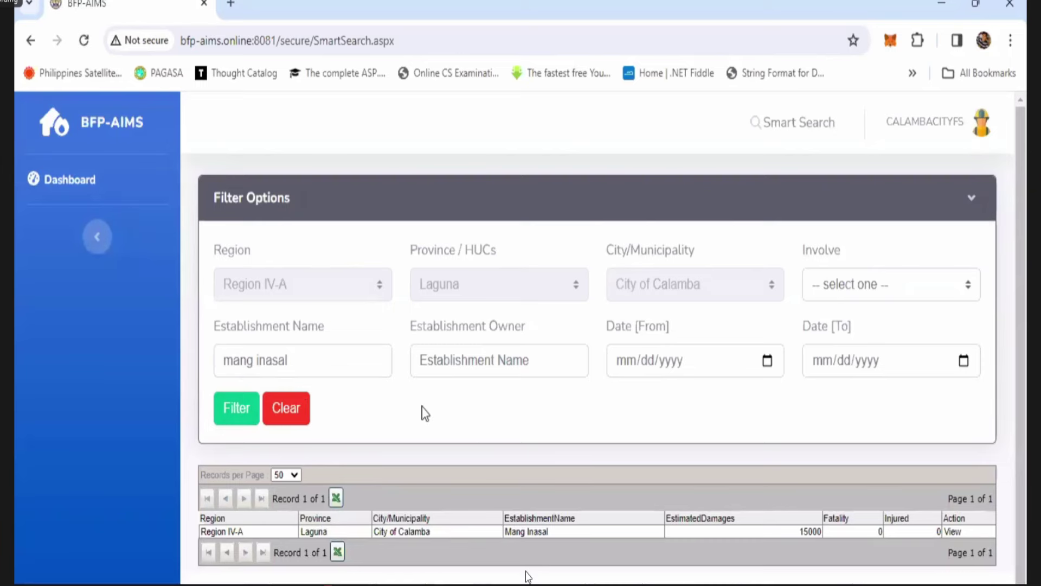
# Step: Open the Mang Inasal incident record and read through its fire incident details
pyautogui.scroll(-1, 424, 413)
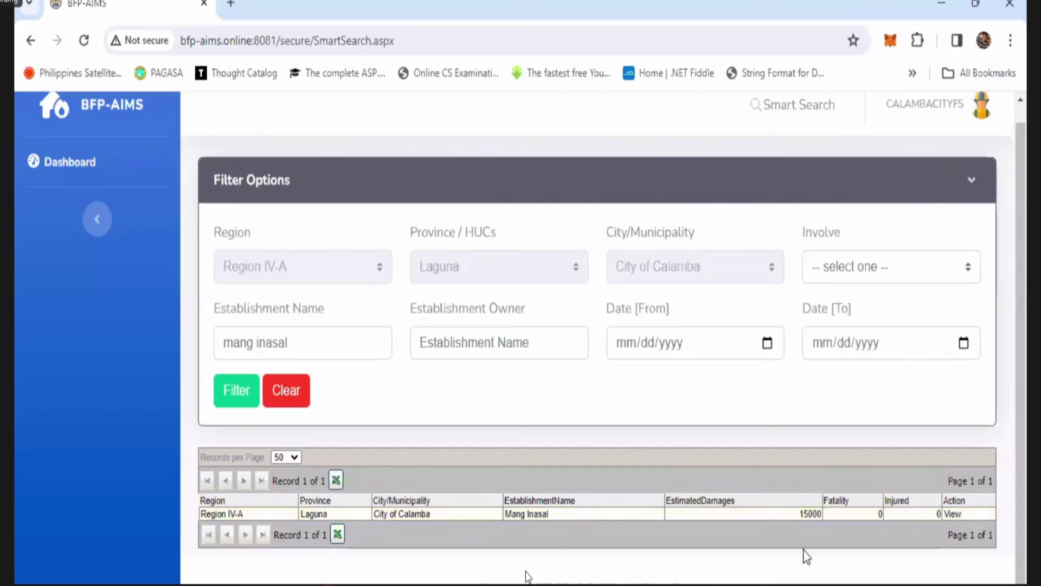
pyautogui.click(955, 515)
pyautogui.scroll(-6, 662, 426)
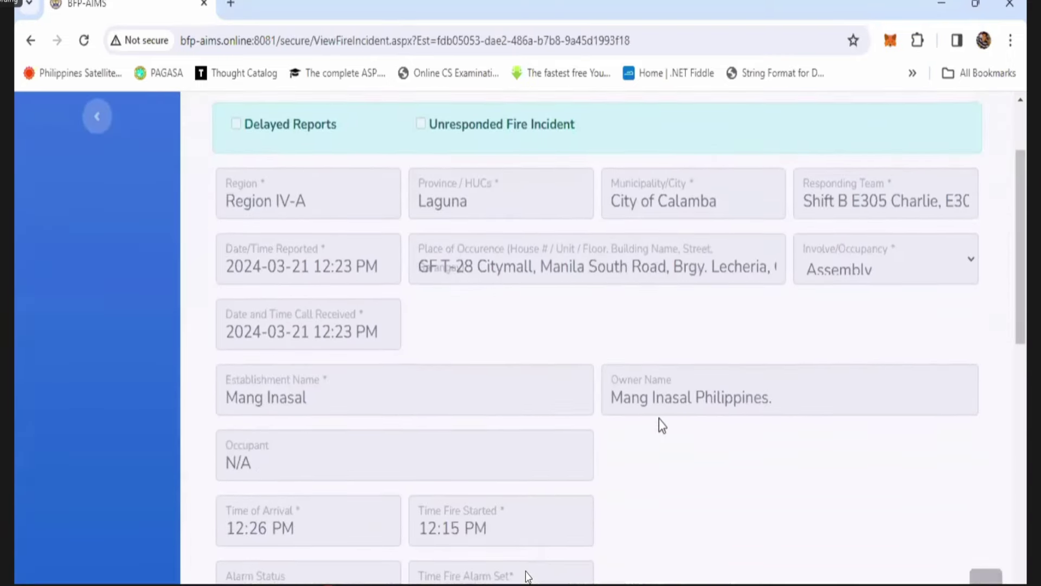
pyautogui.scroll(-9, 662, 426)
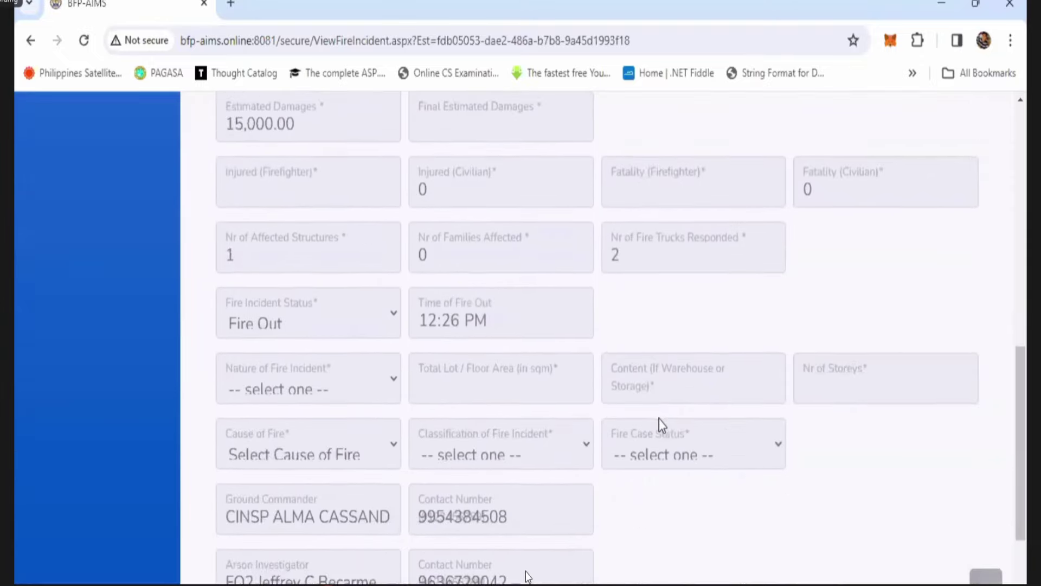
pyautogui.scroll(15, 662, 426)
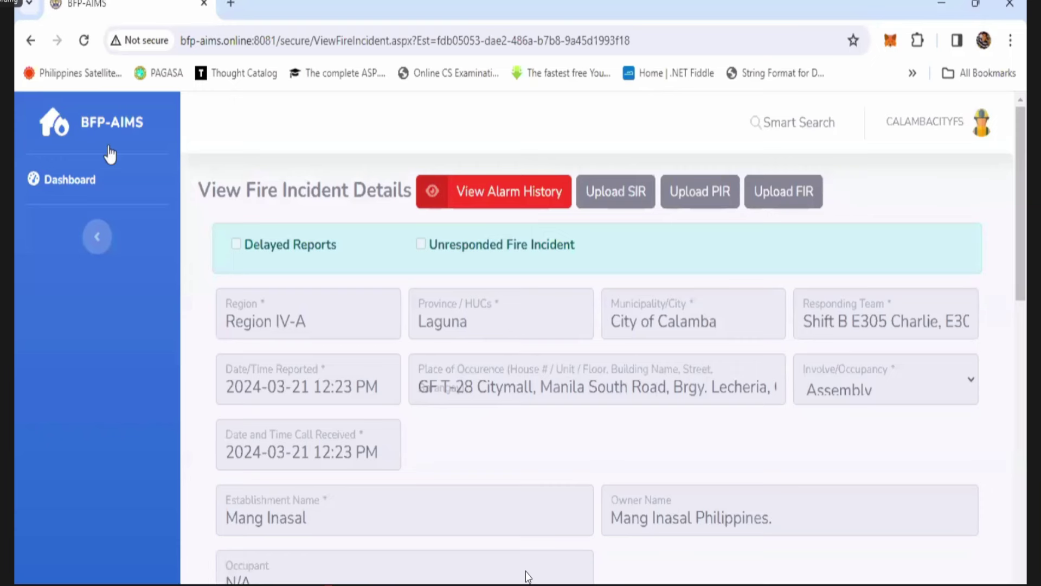
# Step: Leave the Mang Inasal record and return to today's fire incident list
pyautogui.click(30, 40)
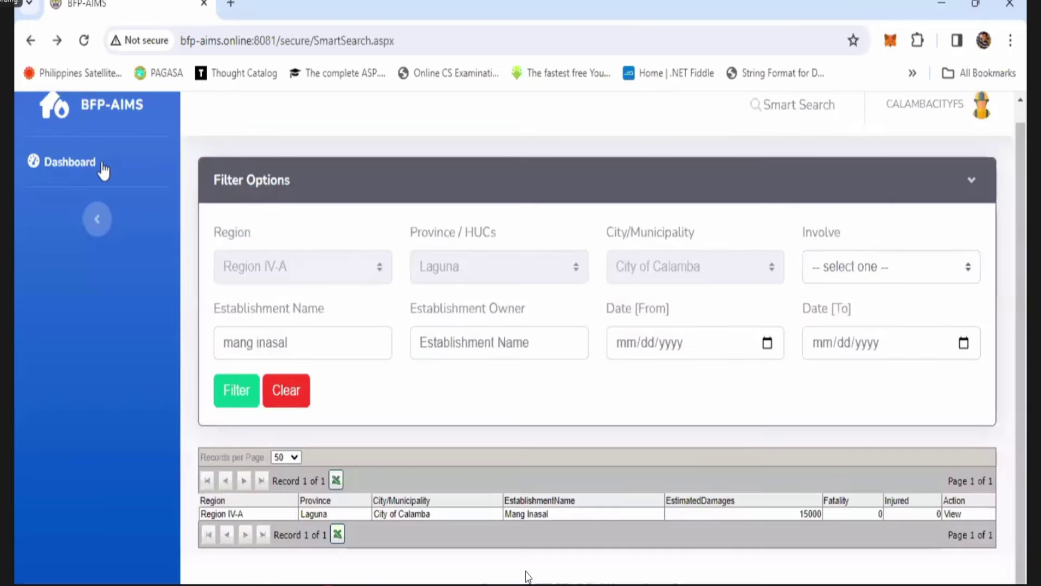
pyautogui.scroll(1, 400, 330)
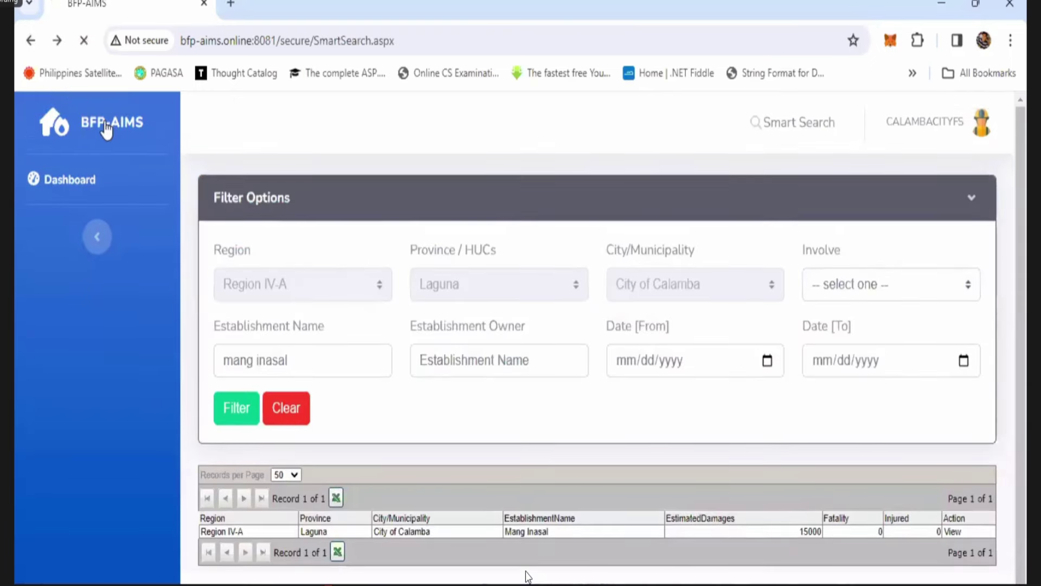
pyautogui.click(121, 173)
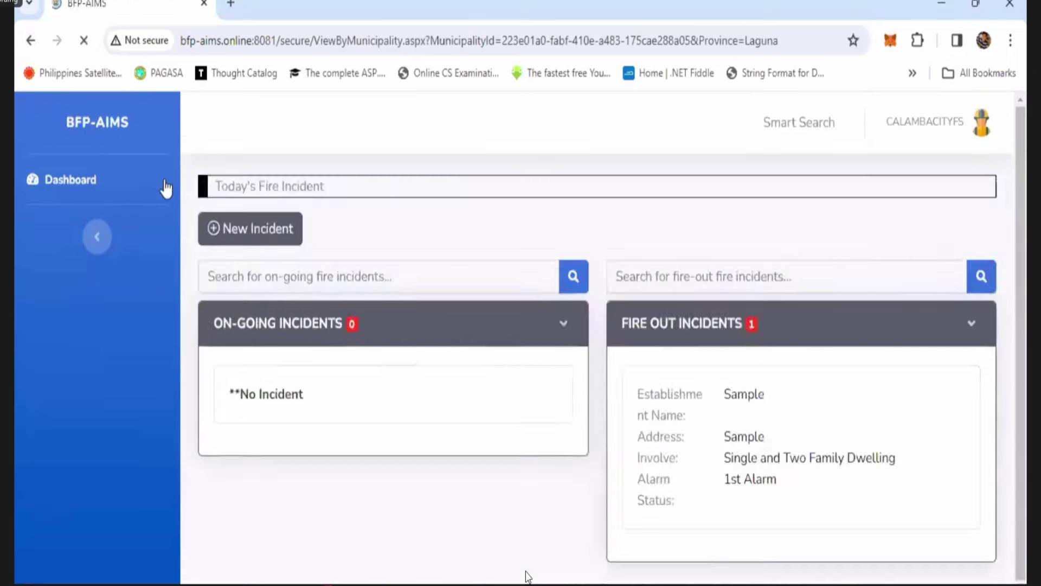
# Step: Open a blank new fire incident form, look over its fields, and return to today's incident list without saving
pyautogui.click(261, 235)
pyautogui.click(256, 315)
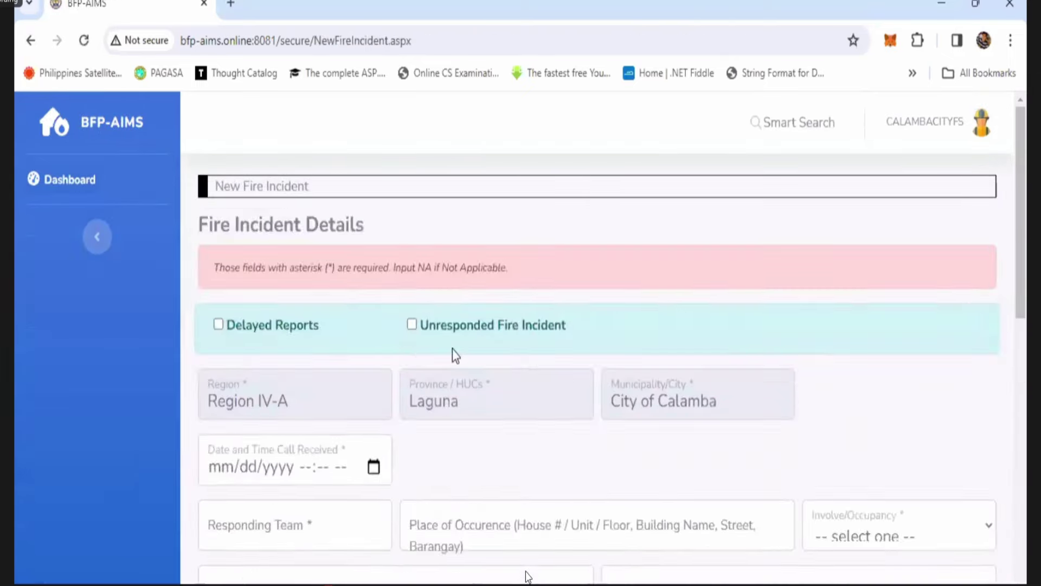
pyautogui.scroll(-5, 454, 353)
pyautogui.scroll(-6, 455, 350)
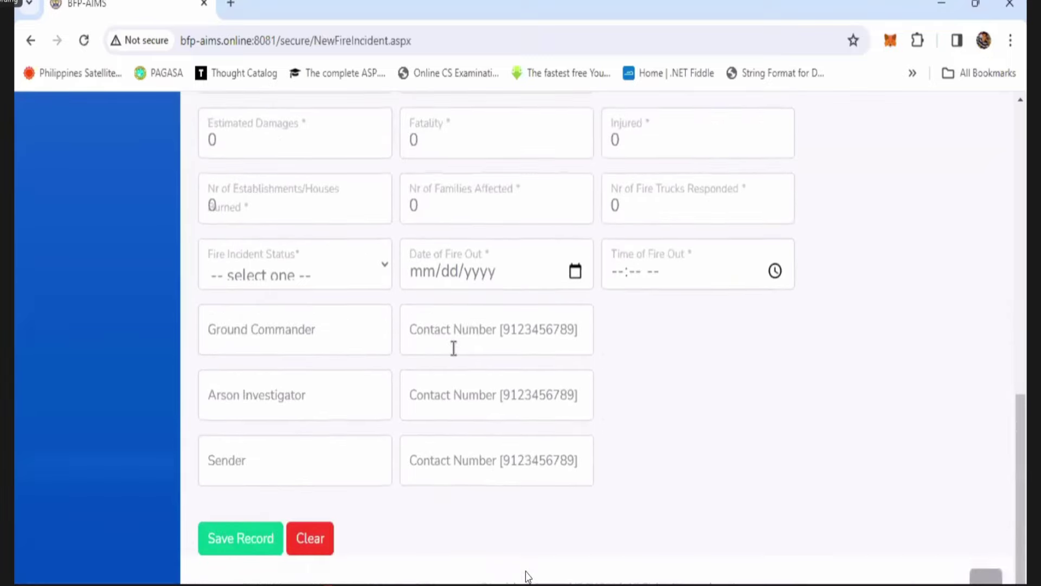
pyautogui.scroll(12, 454, 347)
pyautogui.click(31, 41)
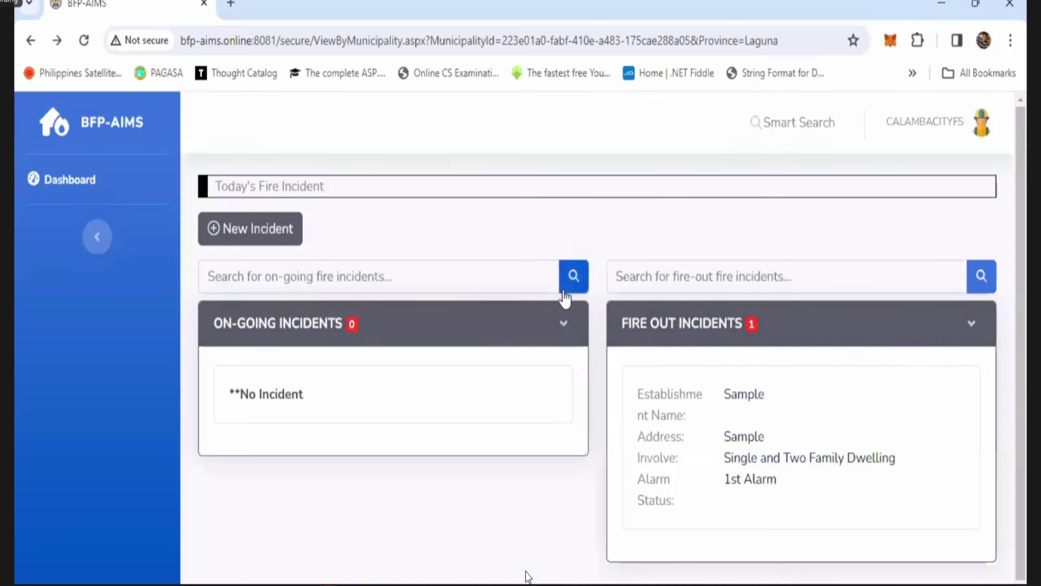
# Step: Open Smart Search and look through its filter options and the unfiltered incident records
pyautogui.click(777, 132)
pyautogui.scroll(-3, 705, 385)
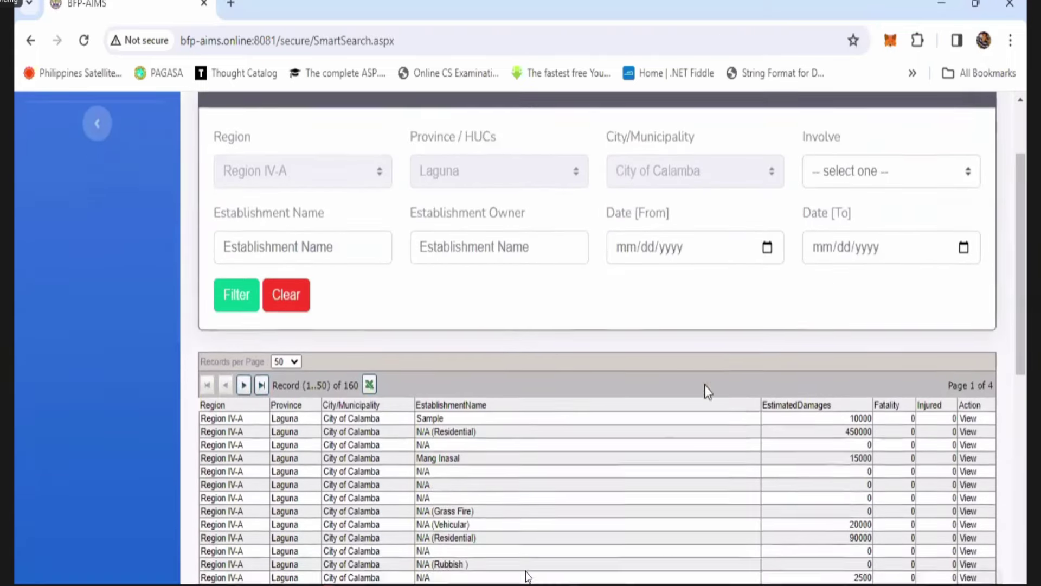
pyautogui.scroll(-3, 708, 391)
pyautogui.scroll(5, 708, 391)
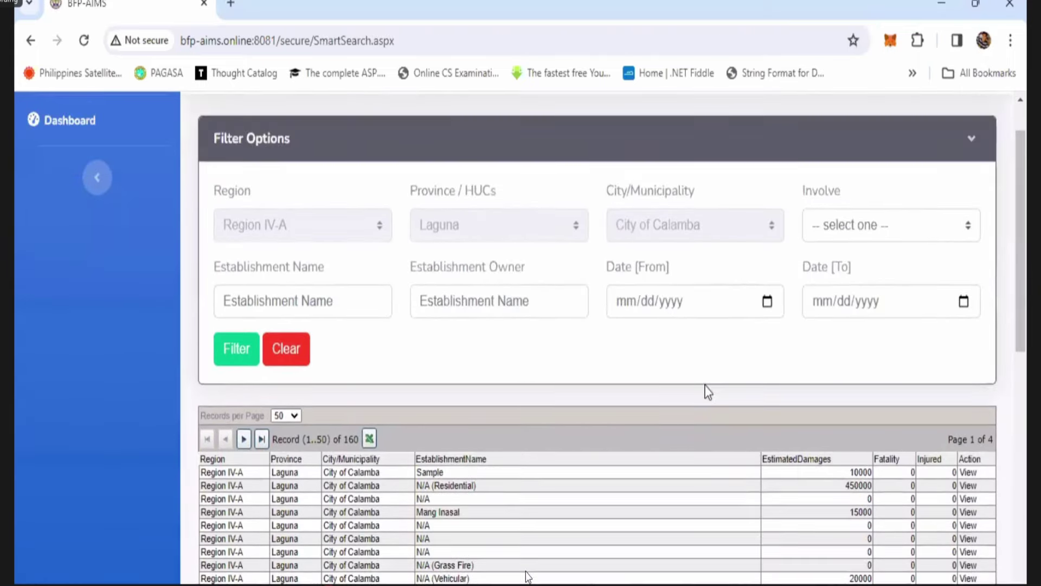
pyautogui.scroll(-9, 708, 390)
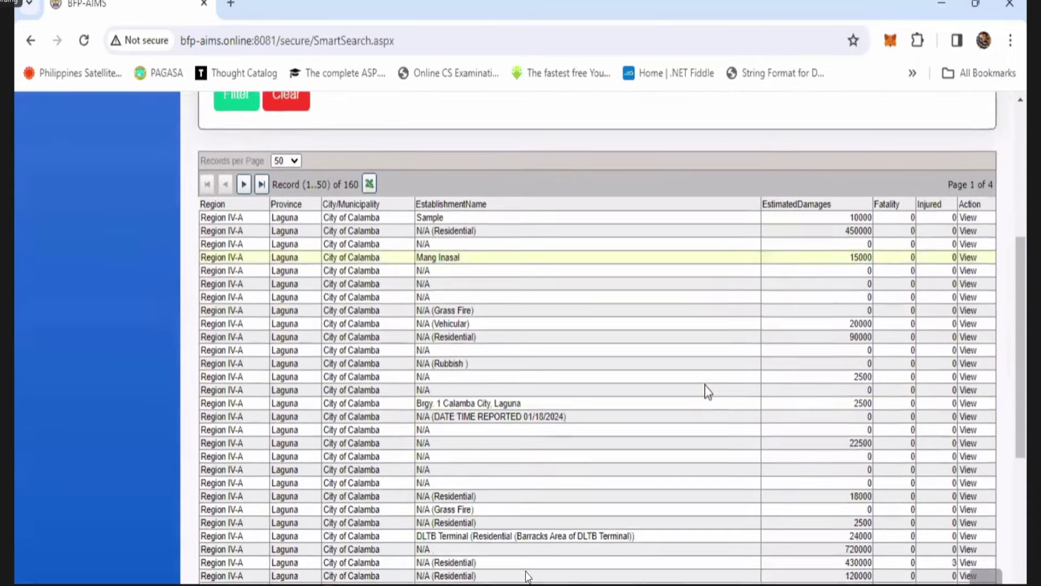
pyautogui.scroll(10, 708, 392)
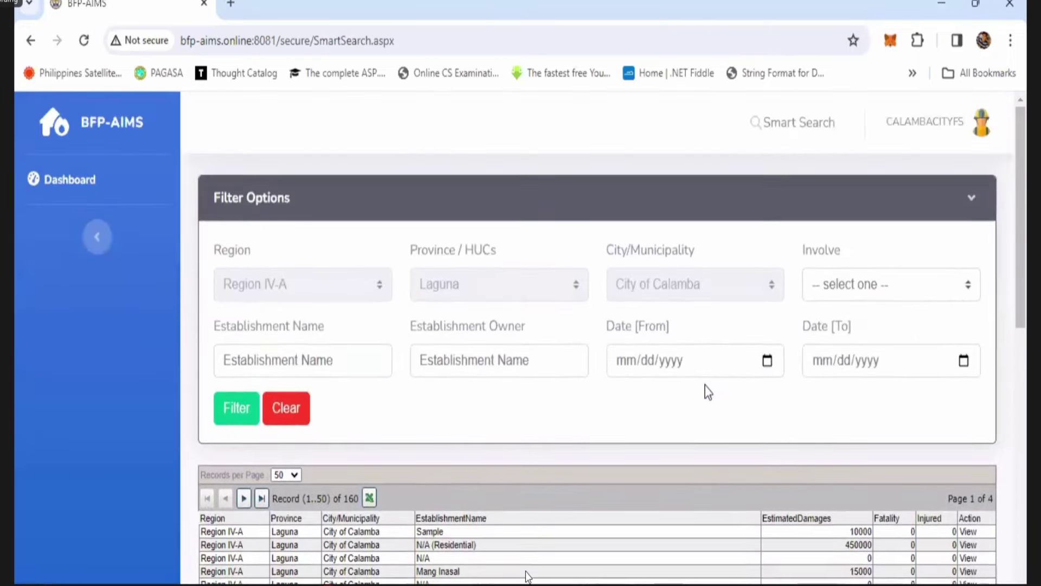
# Step: Open the account's password change page to view its fields, and go back to Smart Search without changing anything
pyautogui.click(983, 125)
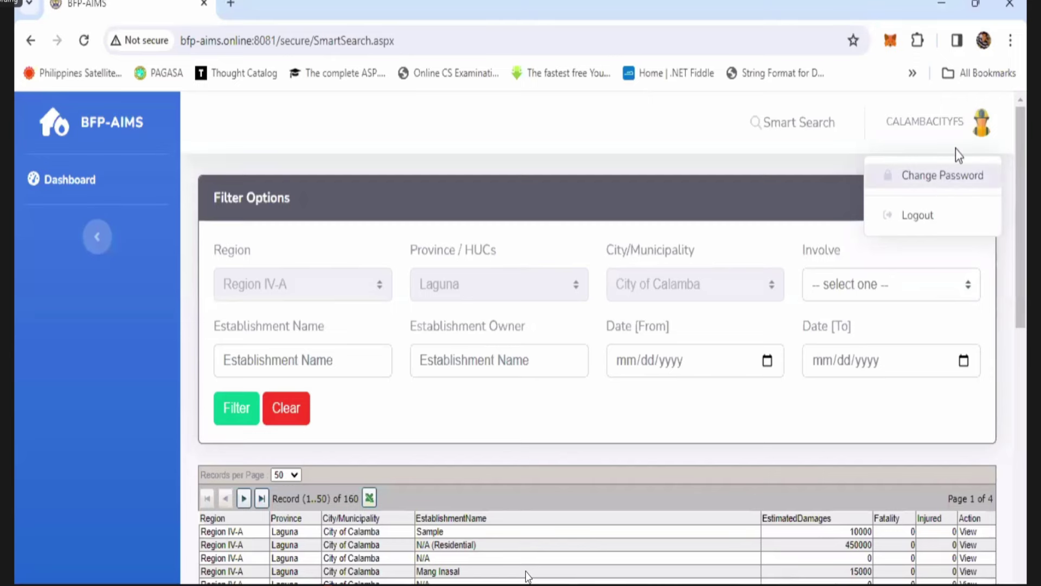
pyautogui.click(992, 120)
pyautogui.click(991, 121)
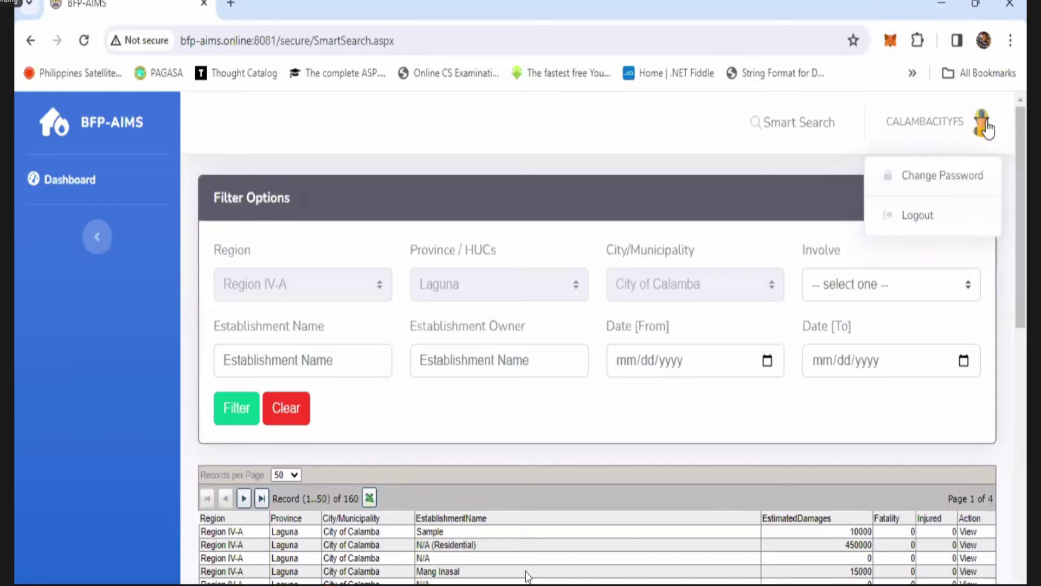
pyautogui.click(961, 175)
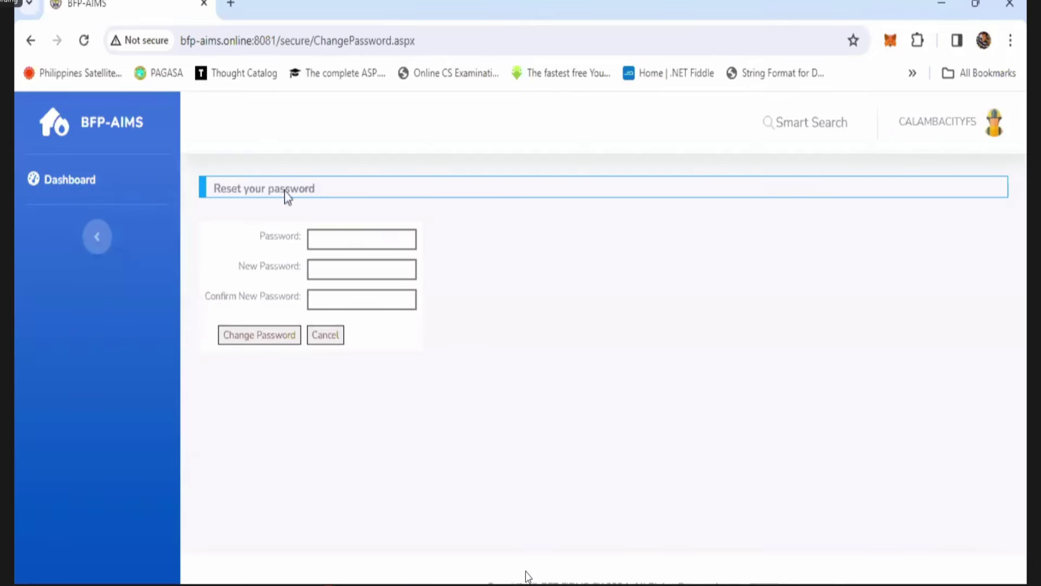
pyautogui.click(31, 41)
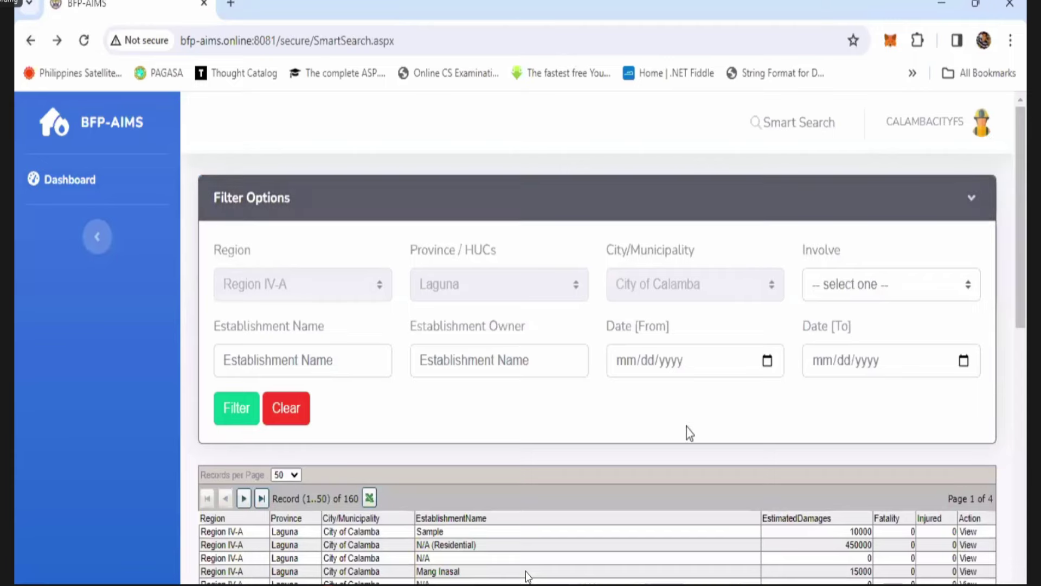
# Step: Look over the Smart Search incident records once more and show the account options
pyautogui.scroll(-5, 688, 432)
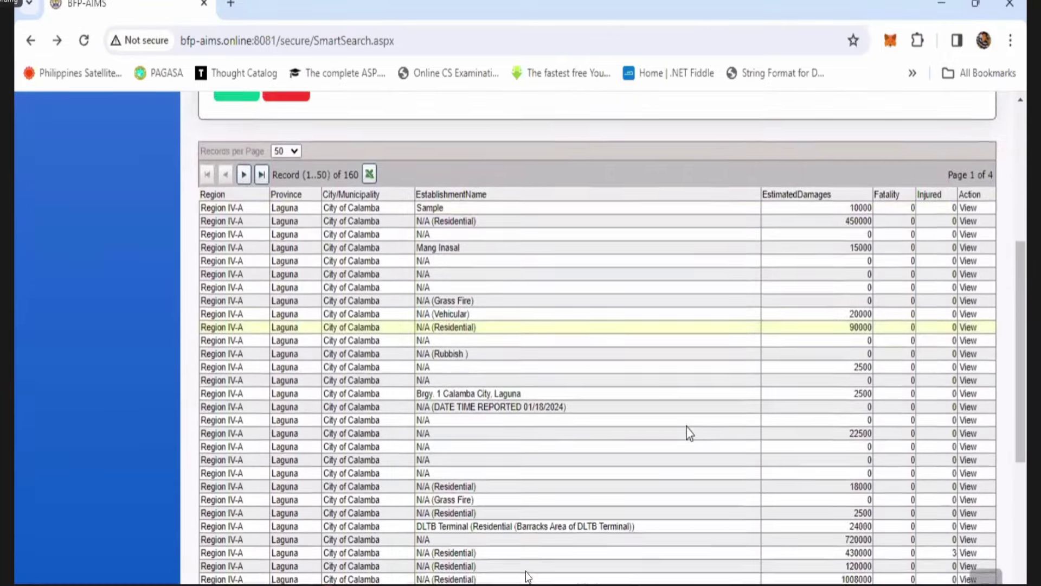
pyautogui.scroll(5, 687, 432)
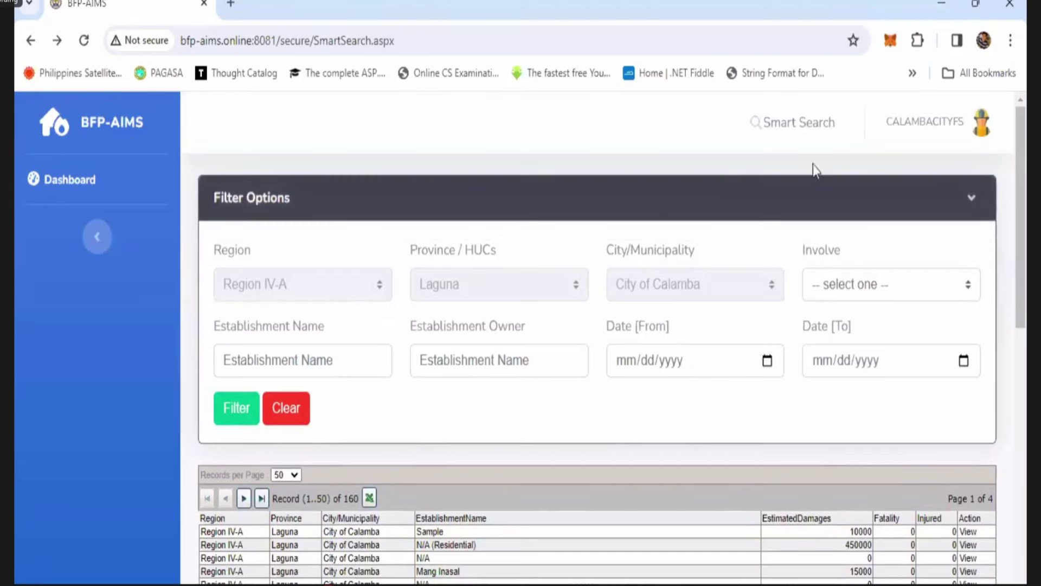
pyautogui.click(991, 128)
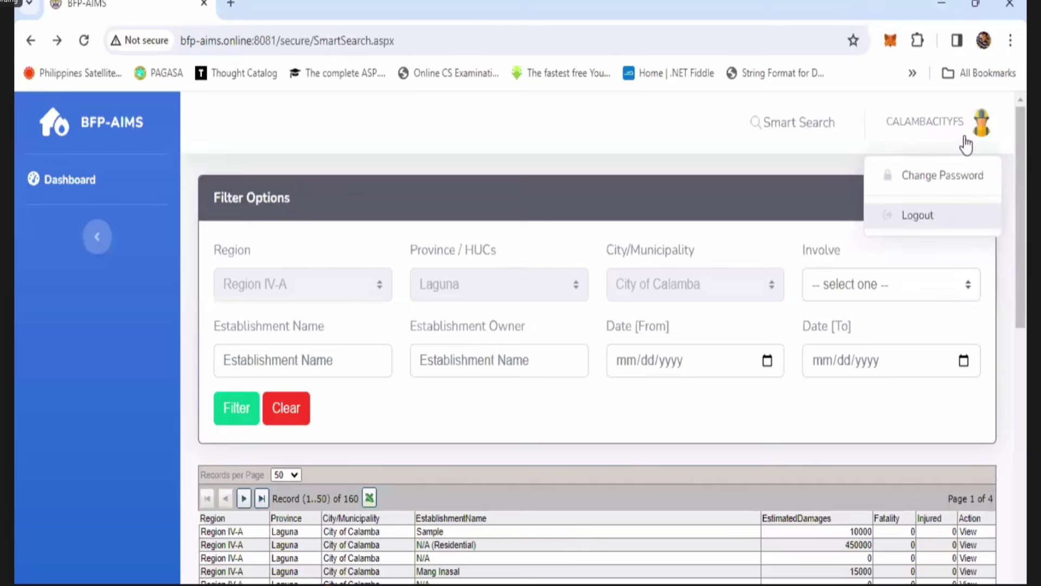
pyautogui.click(943, 225)
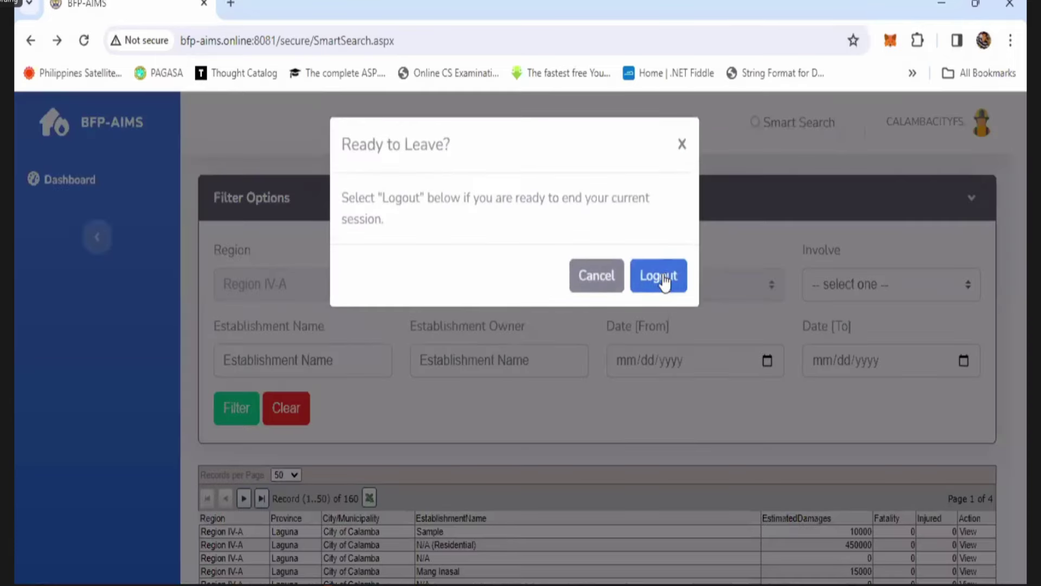
pyautogui.click(663, 277)
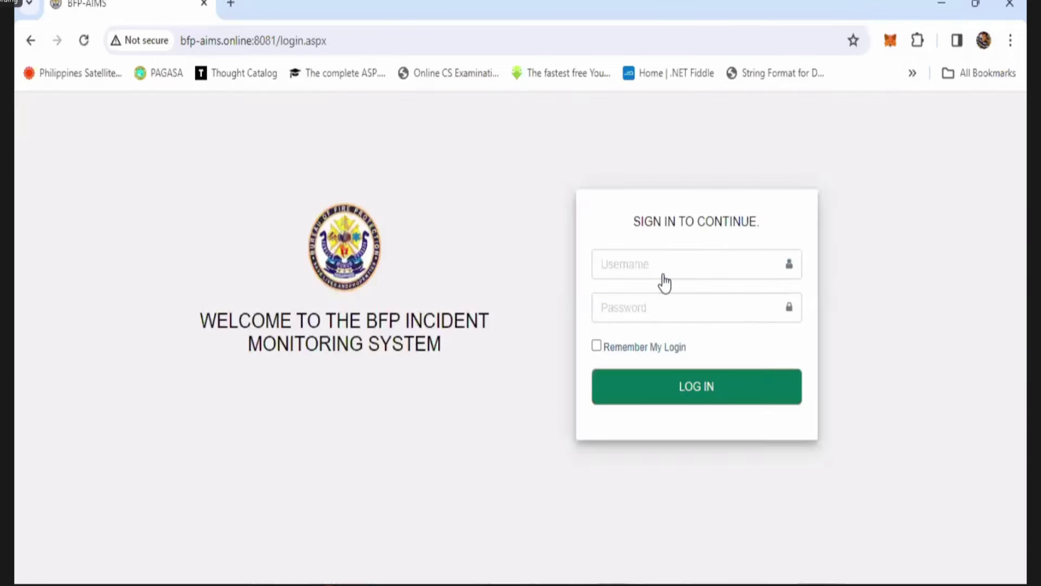
pyautogui.click(642, 270)
pyautogui.write('do_nhq')
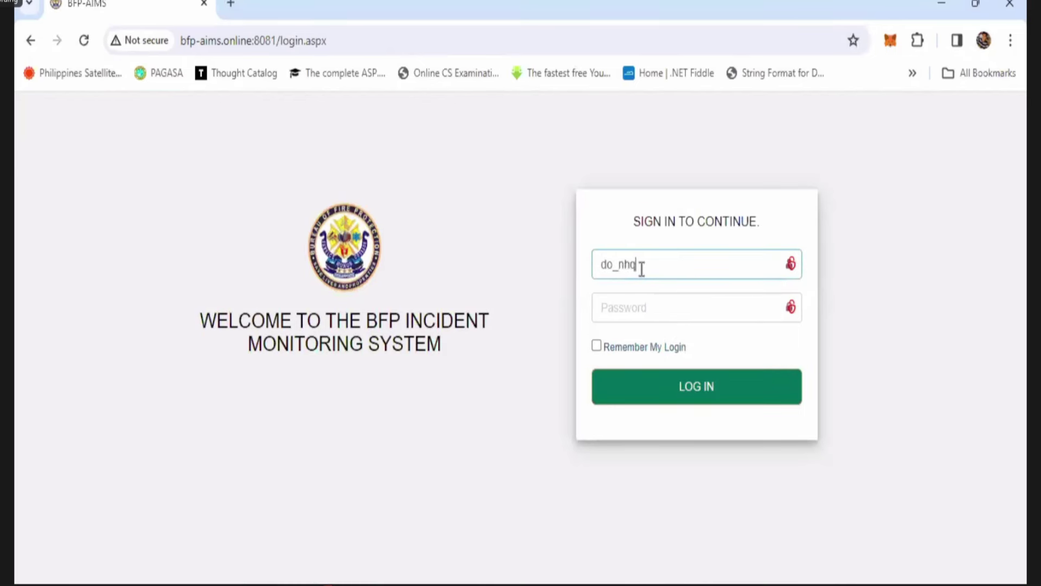
pyautogui.press('Tab')
pyautogui.write('••')
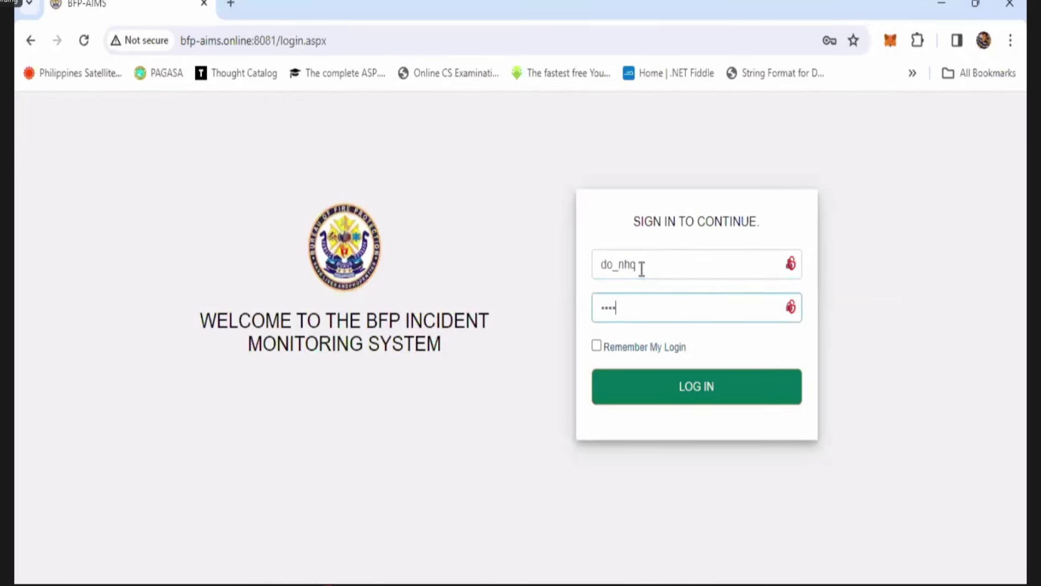
pyautogui.click(675, 387)
pyautogui.click(650, 306)
pyautogui.write('••••••')
pyautogui.click(675, 387)
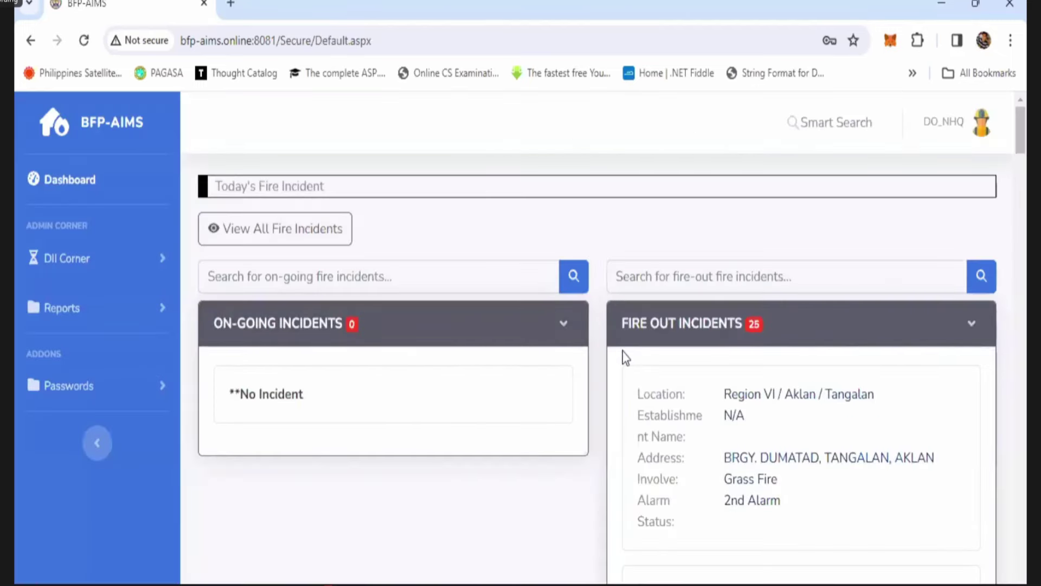
# Step: Collapse the navigation sidebar and look through today's fire-out incidents from all regions
pyautogui.click(96, 442)
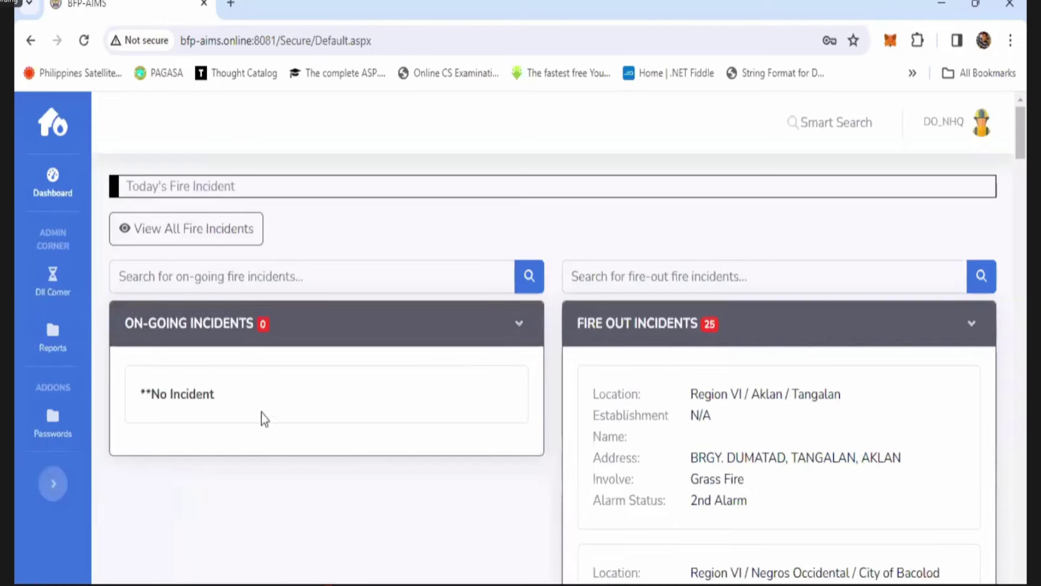
pyautogui.scroll(-2, 716, 430)
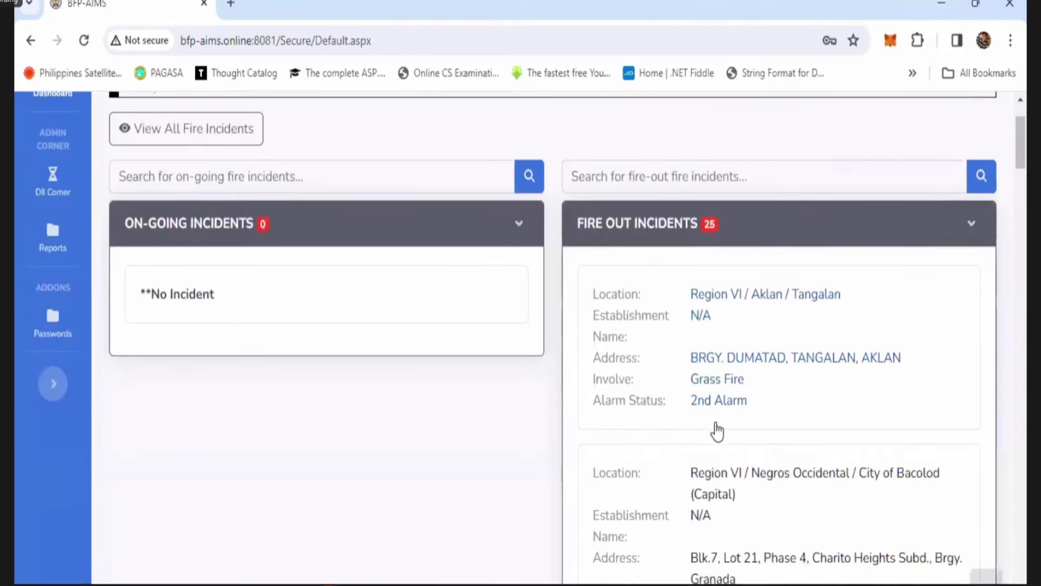
pyautogui.scroll(-1, 717, 431)
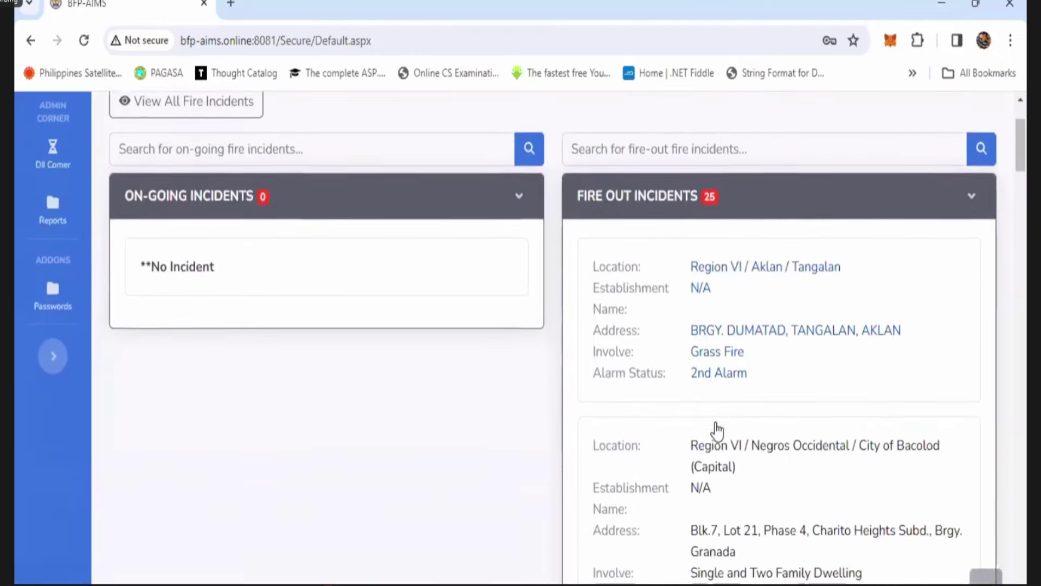
pyautogui.scroll(-2, 717, 431)
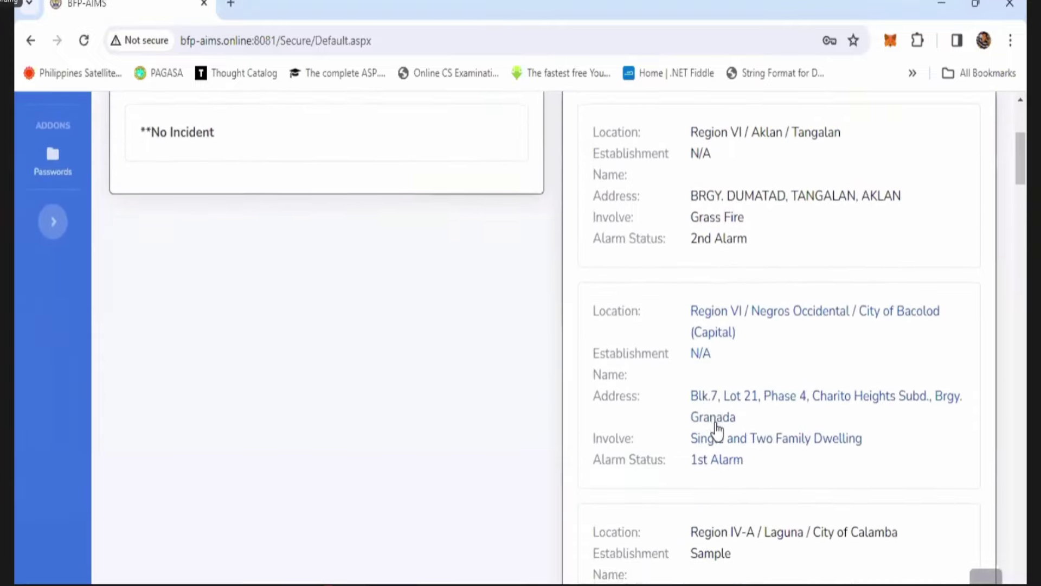
pyautogui.scroll(1, 717, 431)
pyautogui.scroll(-3, 717, 431)
pyautogui.scroll(3, 717, 431)
pyautogui.scroll(2, 717, 431)
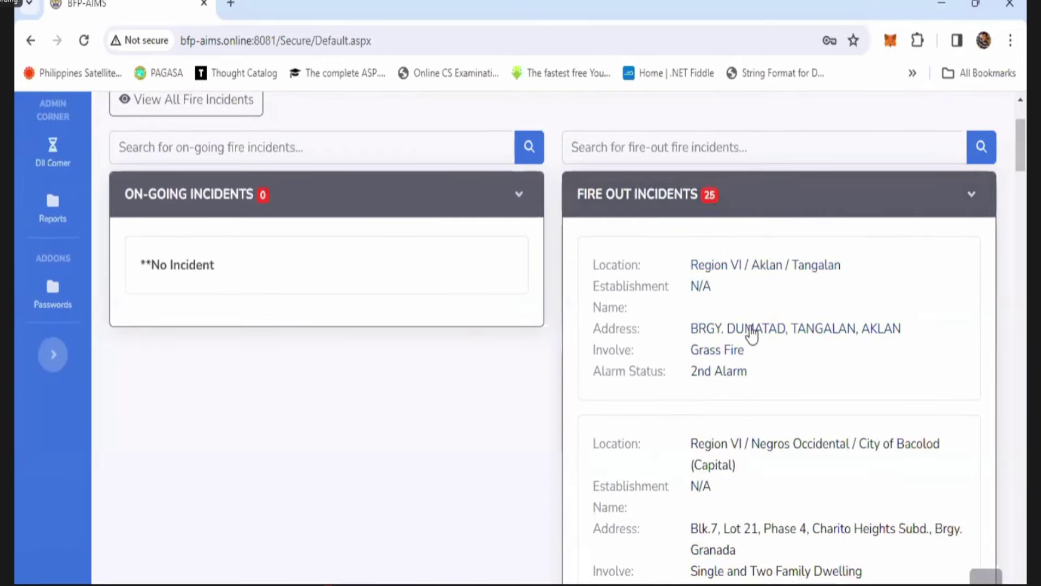
pyautogui.scroll(1, 753, 332)
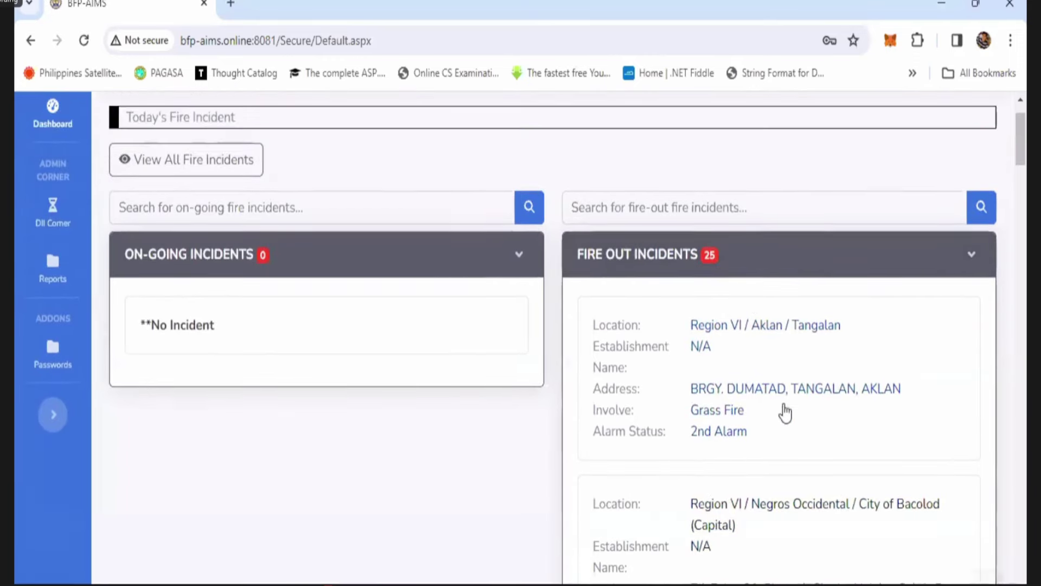
# Step: Search the fire-out incidents for "grass fire", look through the matches, and clear the search
pyautogui.click(702, 213)
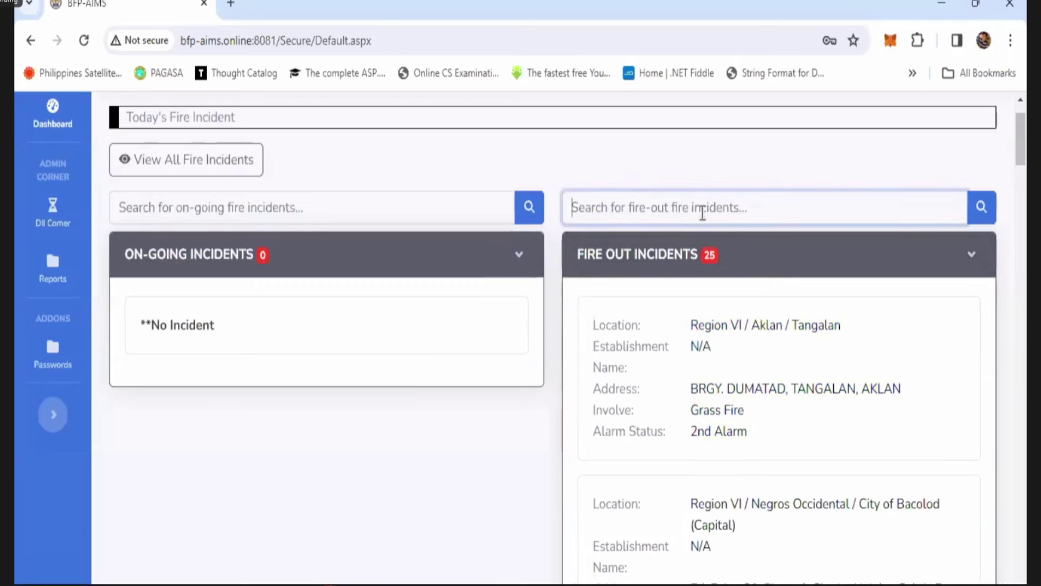
pyautogui.write('grass fir')
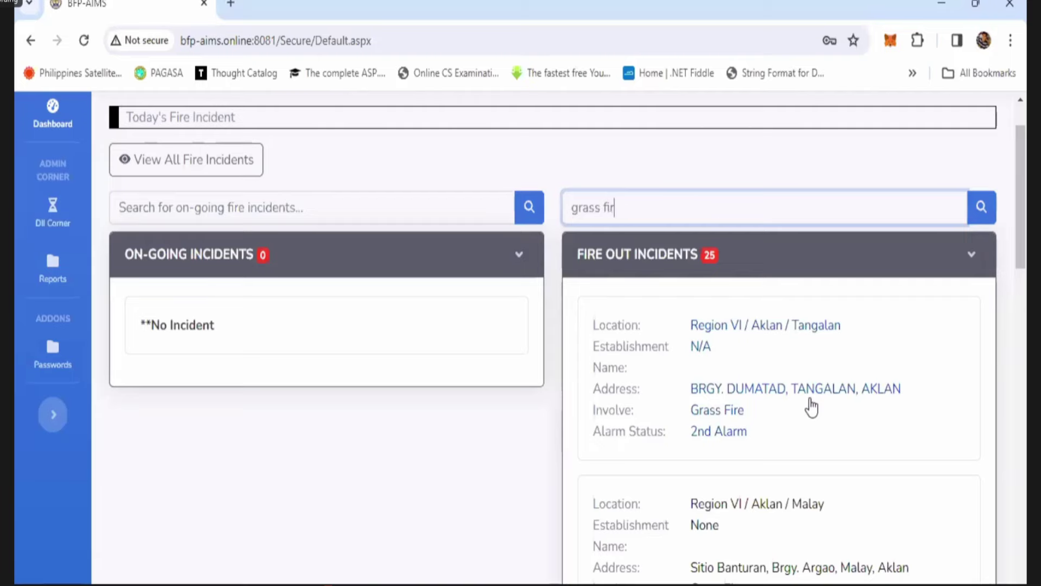
pyautogui.scroll(-5, 812, 407)
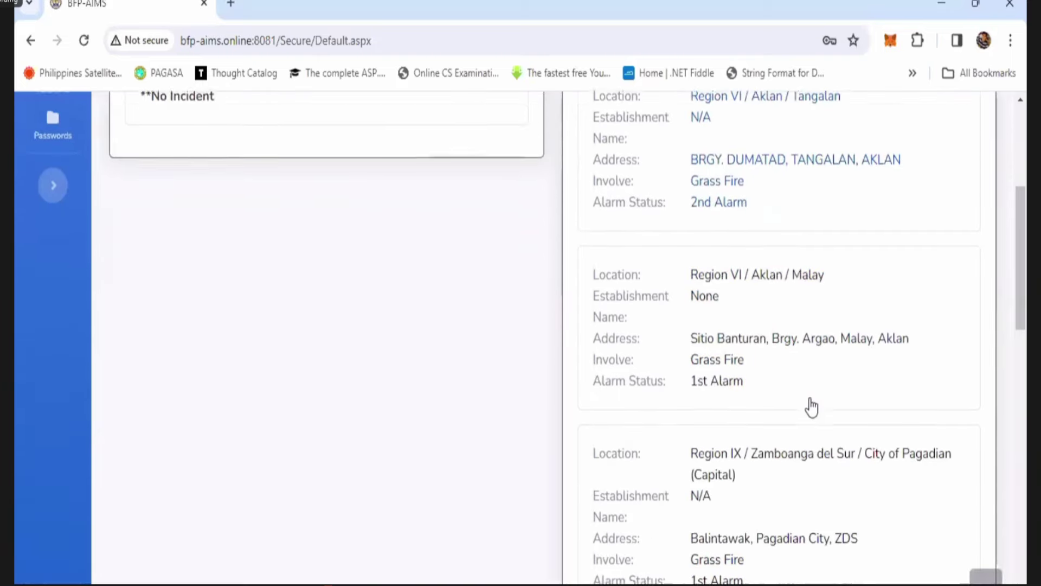
pyautogui.scroll(5, 811, 407)
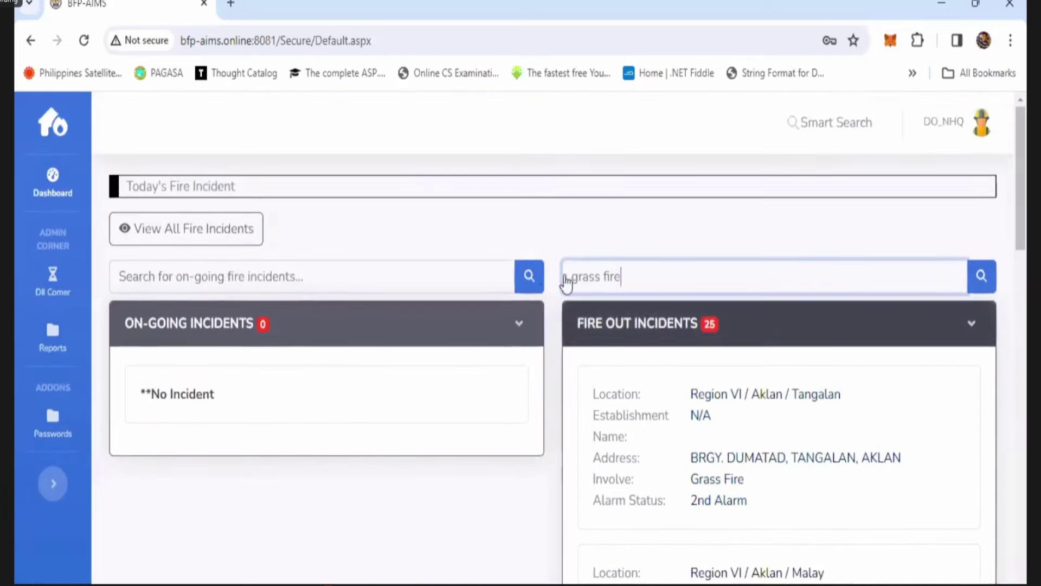
pyautogui.tripleClick(565, 282)
pyautogui.press('BackSpace')
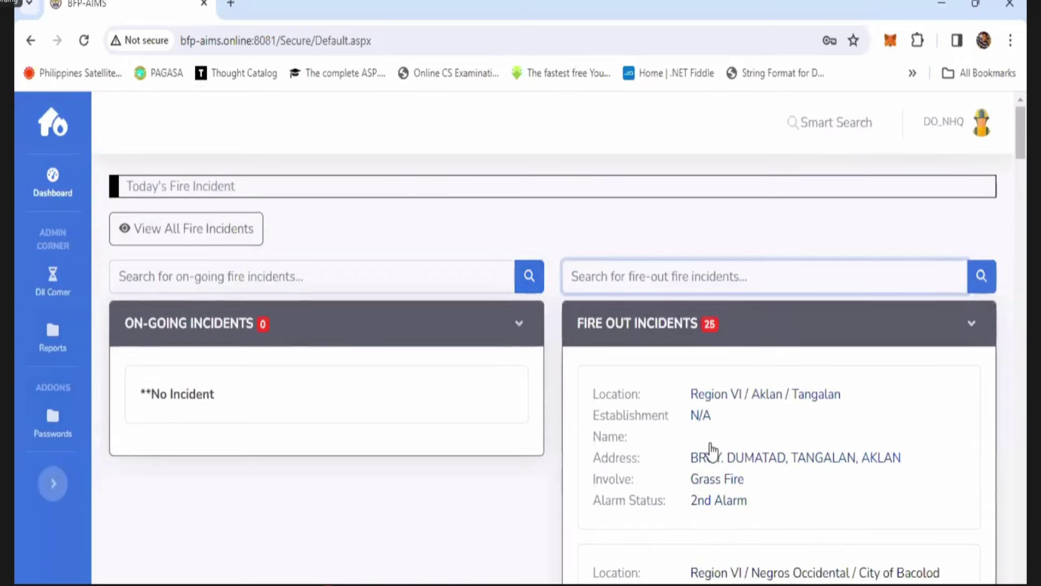
pyautogui.scroll(-3, 711, 445)
pyautogui.scroll(3, 709, 448)
# Step: Filter the Smart Search records by Region I, province Ilocos Sur and municipality Salcedo
pyautogui.click(774, 152)
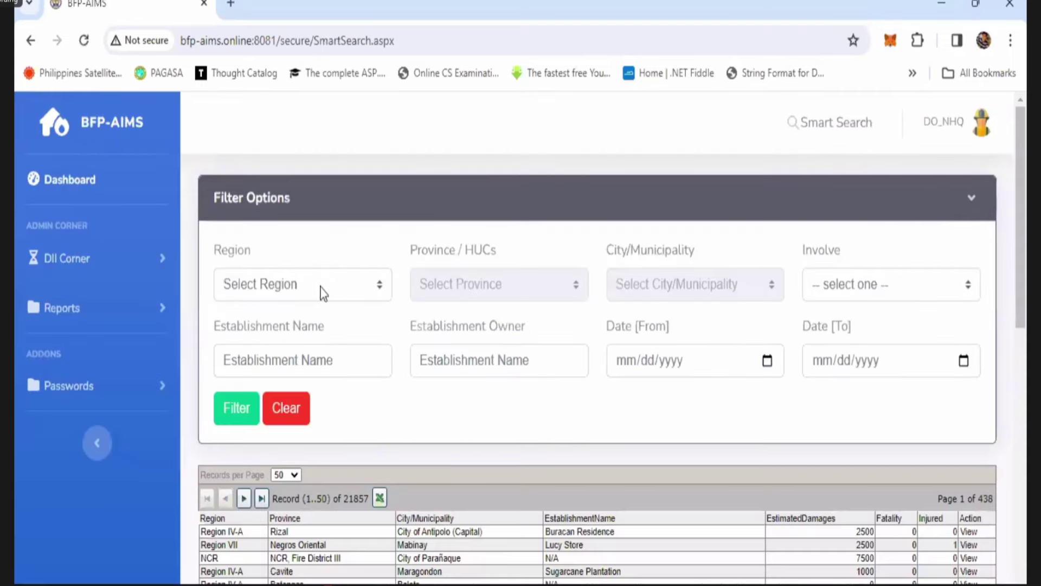
pyautogui.click(280, 293)
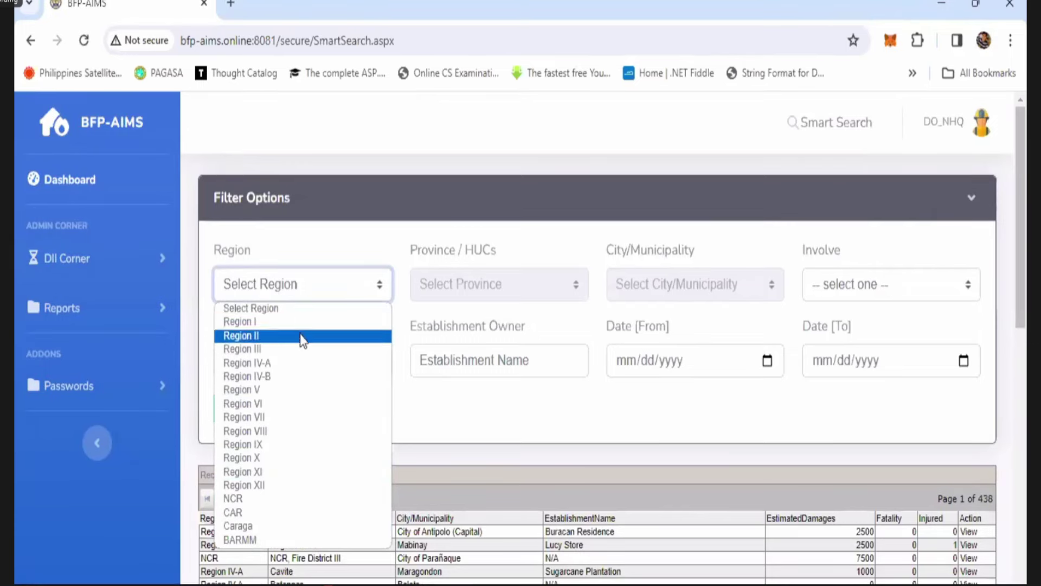
pyautogui.click(337, 322)
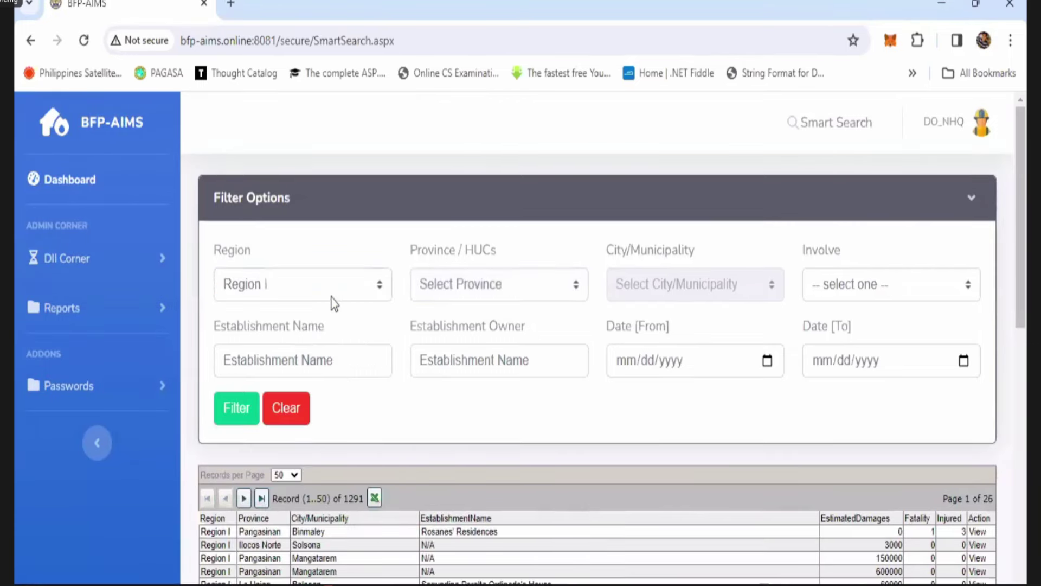
pyautogui.click(472, 290)
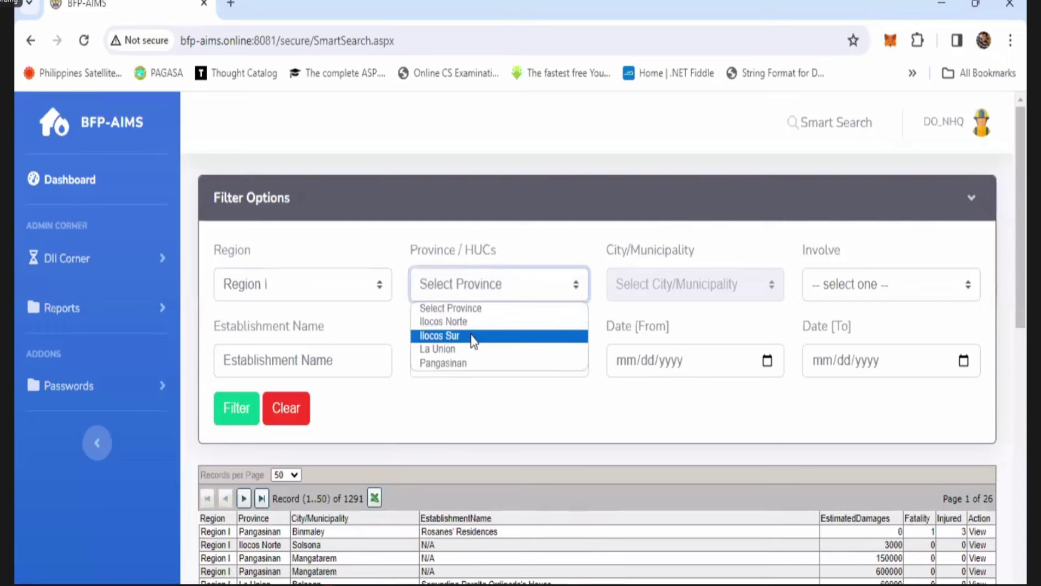
pyautogui.press('Return')
pyautogui.click(656, 293)
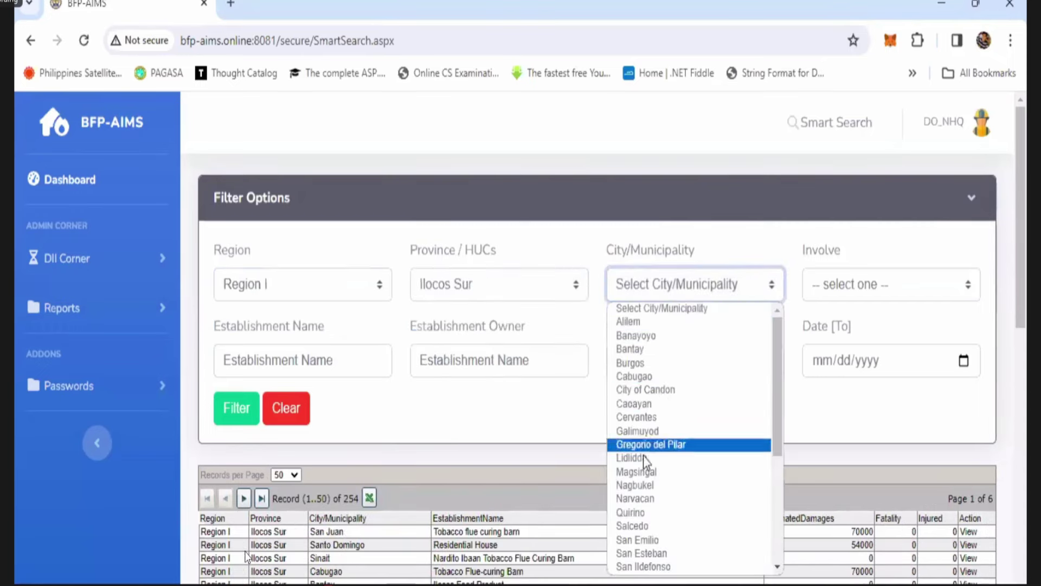
pyautogui.click(632, 526)
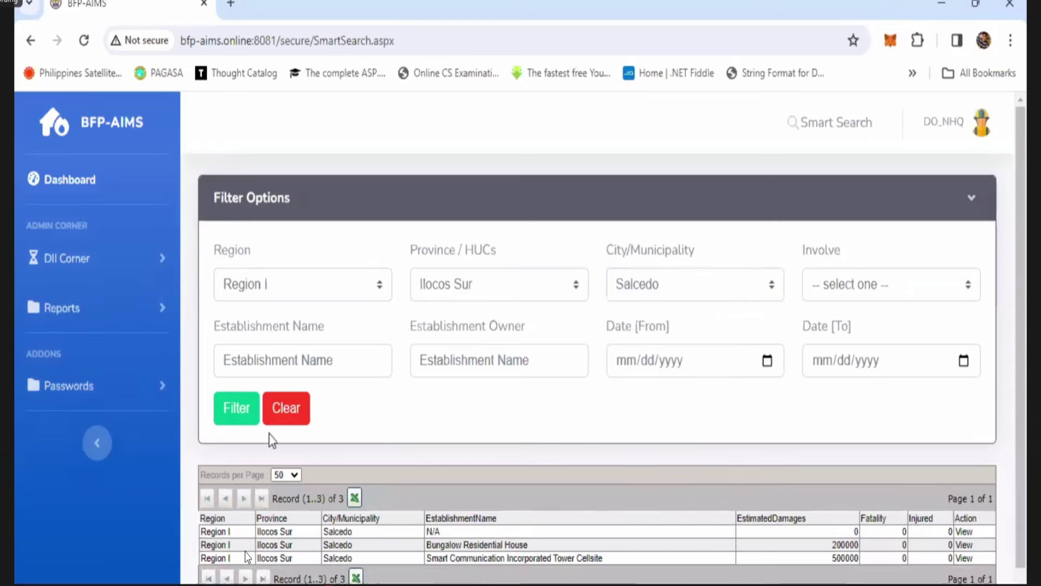
pyautogui.click(235, 409)
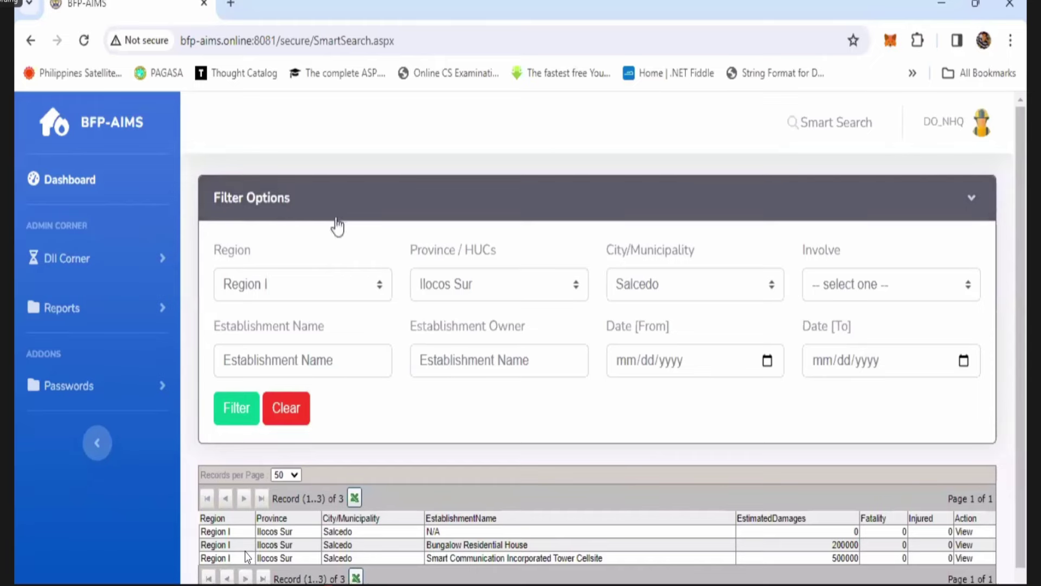
# Step: Filter the dashboard's incident counts by Region I, province Ilocos Sur and municipality Banayoyo, and look over the category counts
pyautogui.click(62, 183)
pyautogui.click(325, 286)
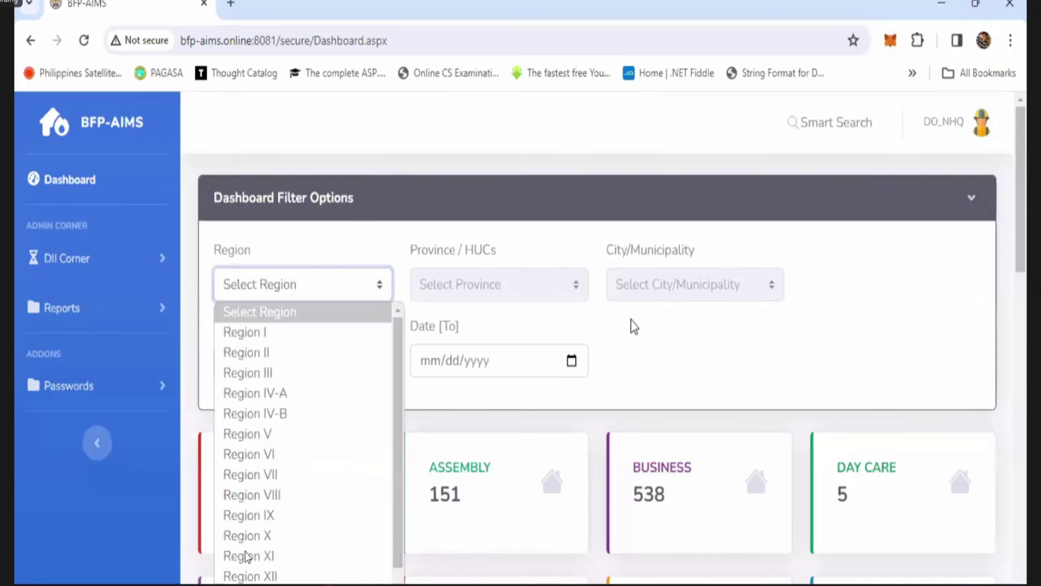
pyautogui.click(349, 275)
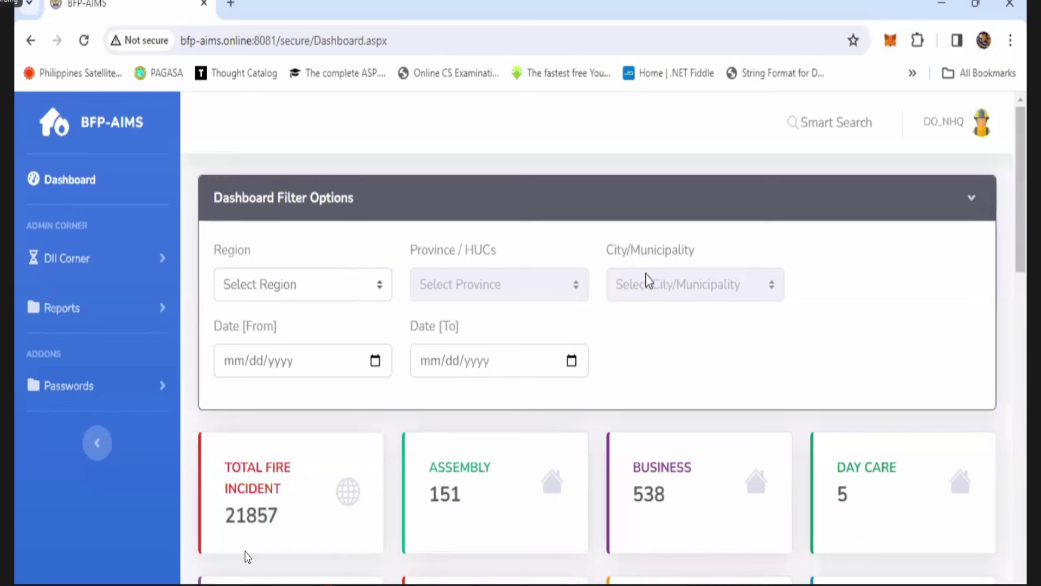
pyautogui.click(310, 292)
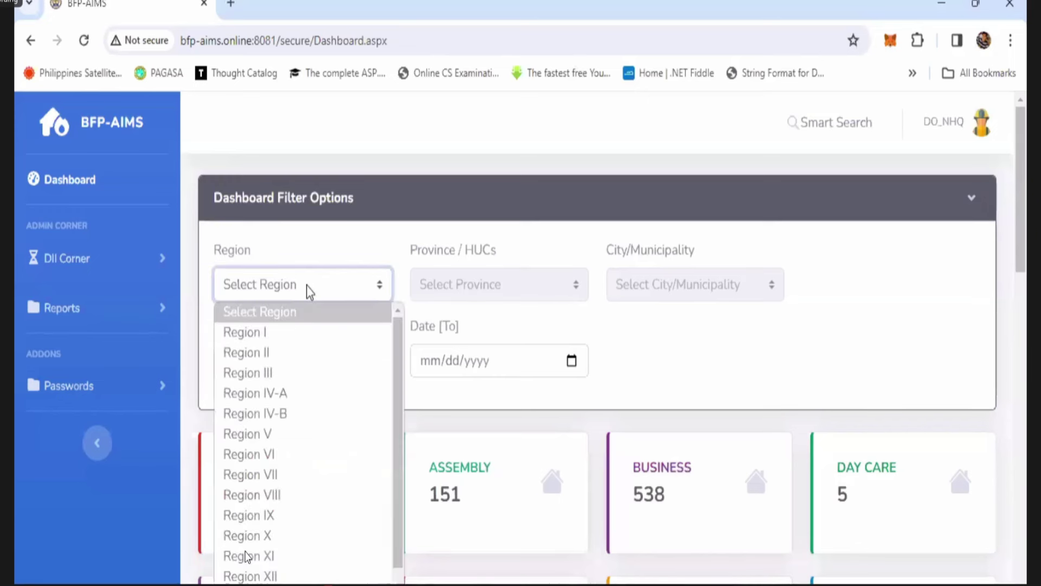
pyautogui.click(297, 333)
pyautogui.click(465, 289)
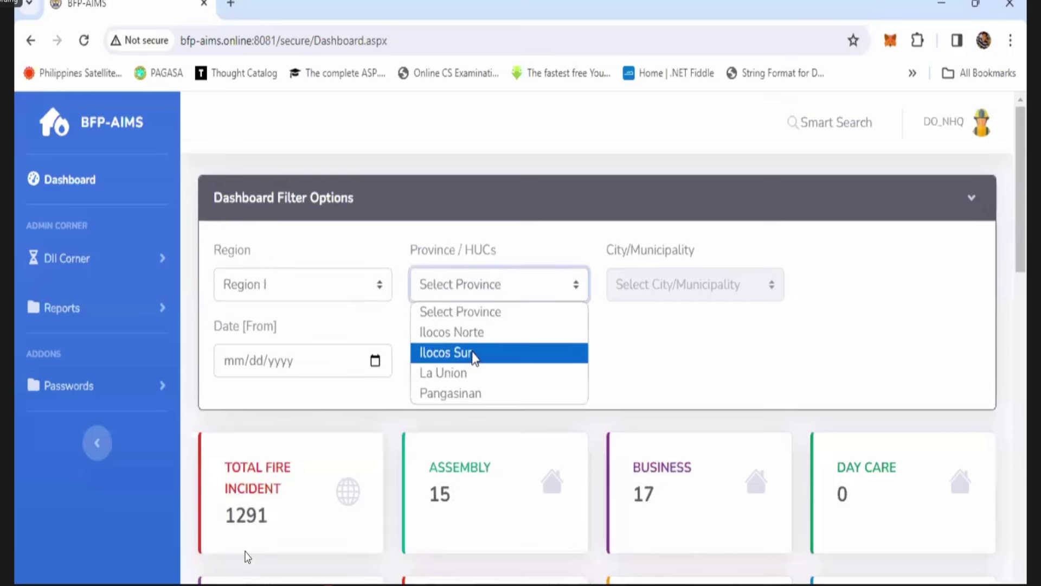
pyautogui.click(475, 356)
pyautogui.click(657, 285)
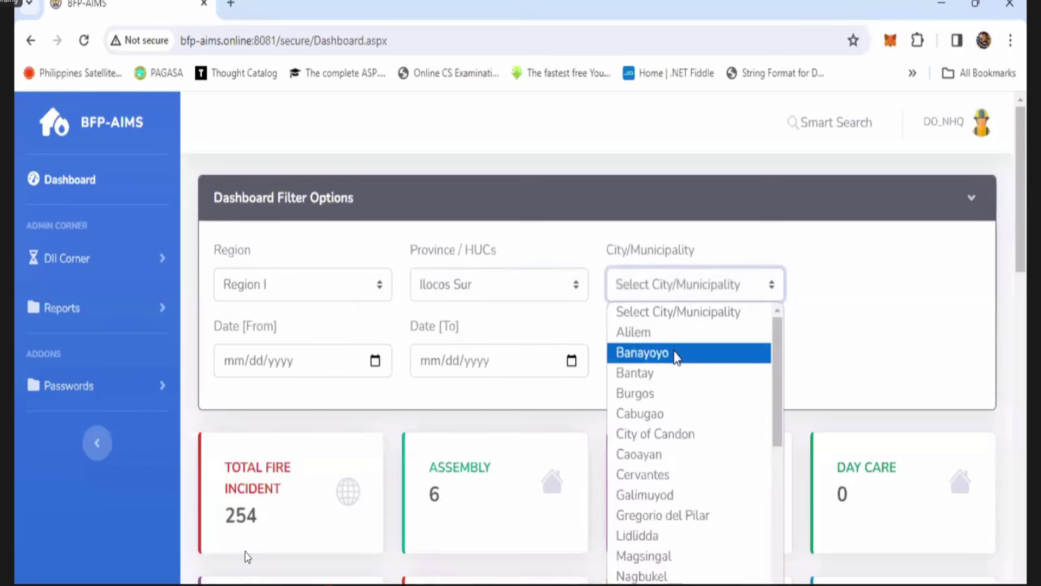
pyautogui.click(674, 353)
pyautogui.scroll(-2, 627, 397)
pyautogui.scroll(2, 628, 396)
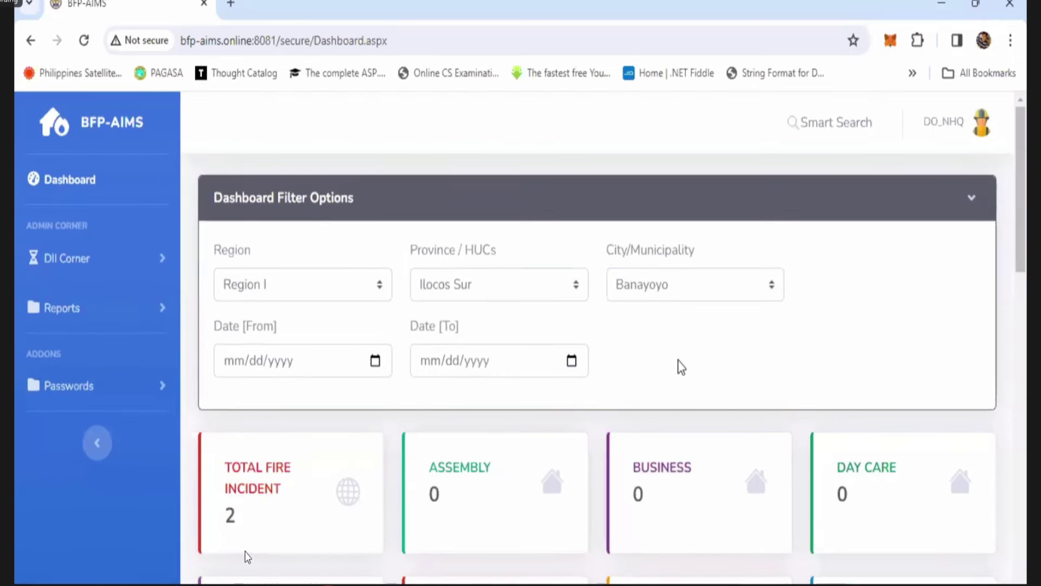
# Step: Look through today's fire incident list again and review the unfiltered dashboard counts
pyautogui.click(114, 129)
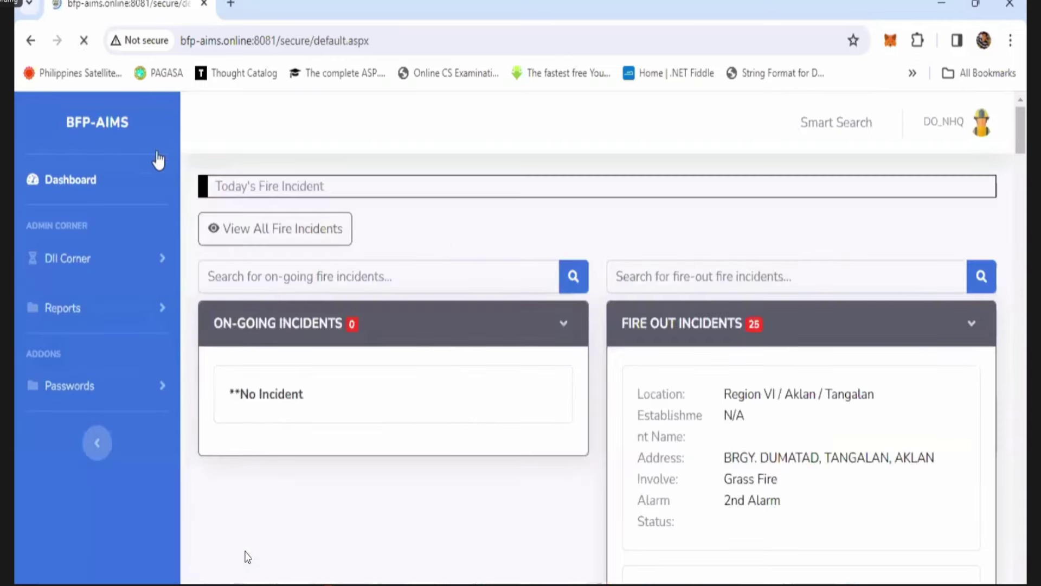
pyautogui.scroll(-5, 797, 463)
pyautogui.scroll(5, 797, 462)
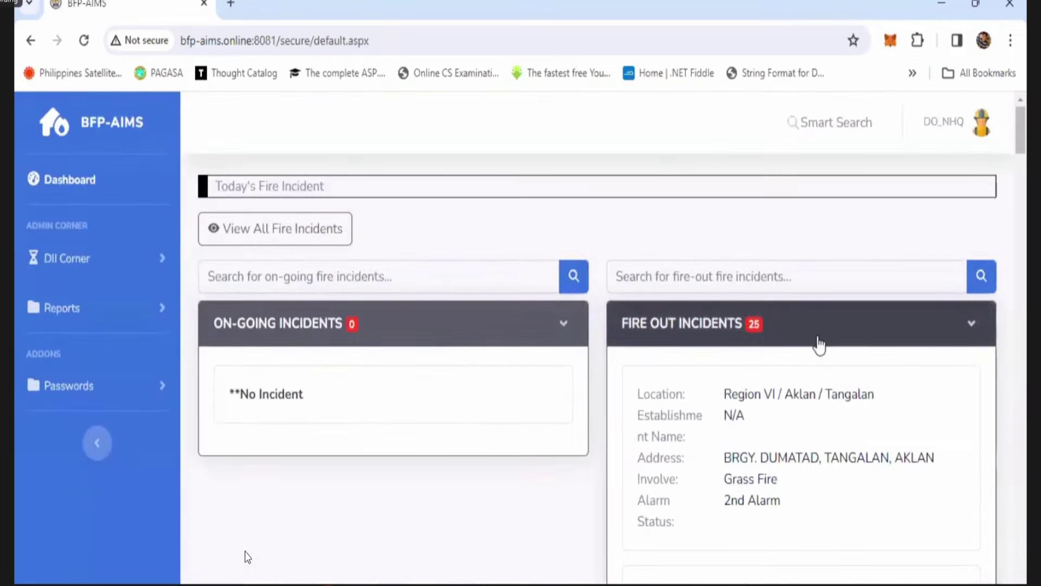
pyautogui.click(77, 190)
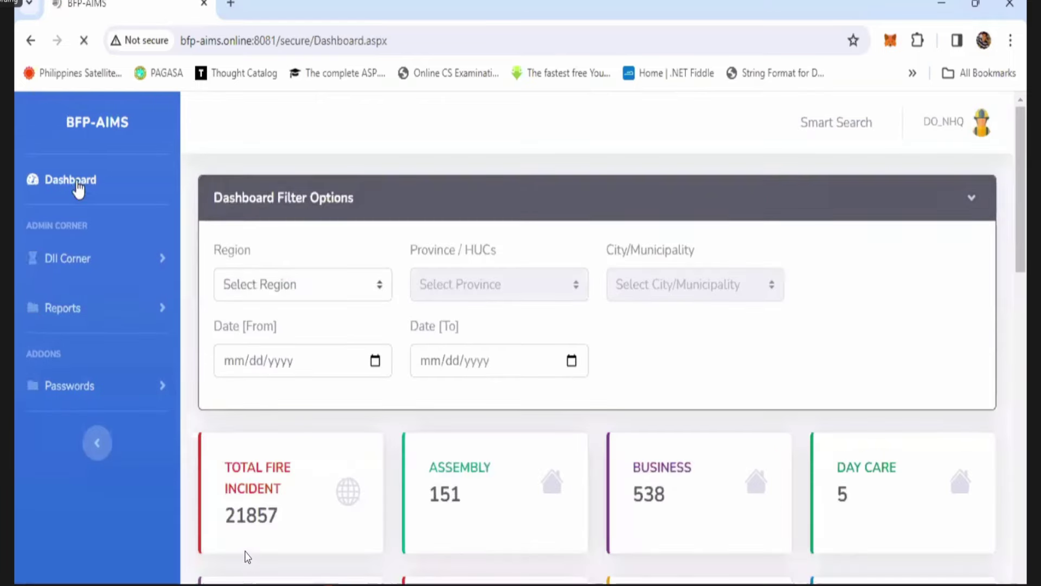
pyautogui.scroll(-2, 577, 413)
pyautogui.scroll(2, 577, 412)
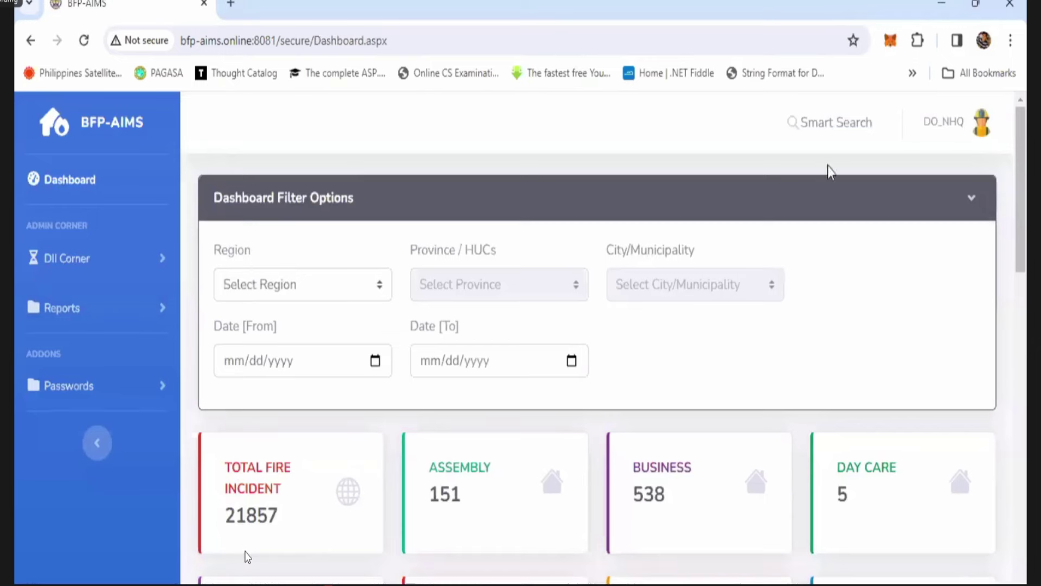
pyautogui.click(985, 133)
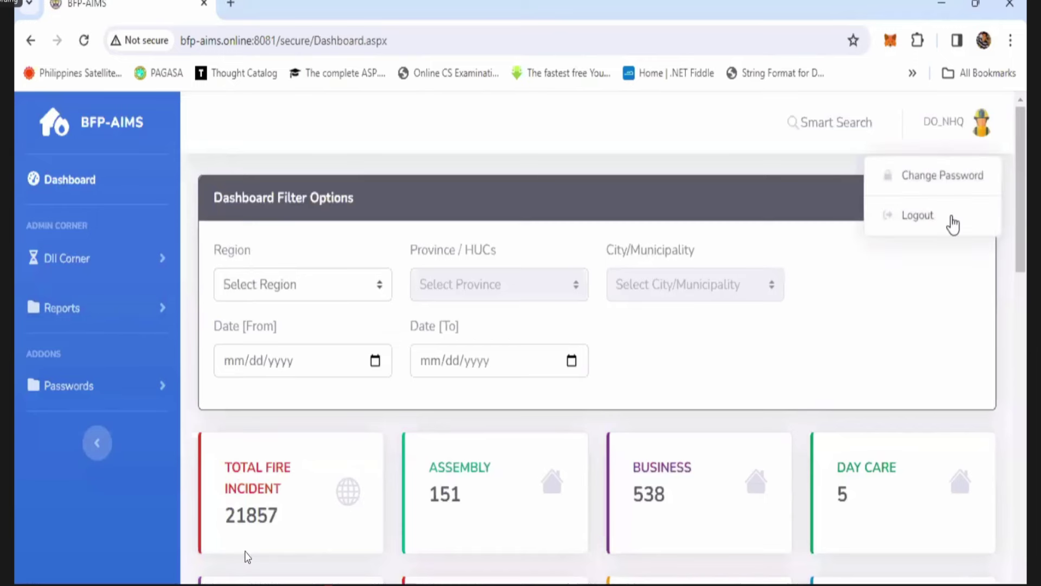
pyautogui.click(950, 215)
pyautogui.click(672, 288)
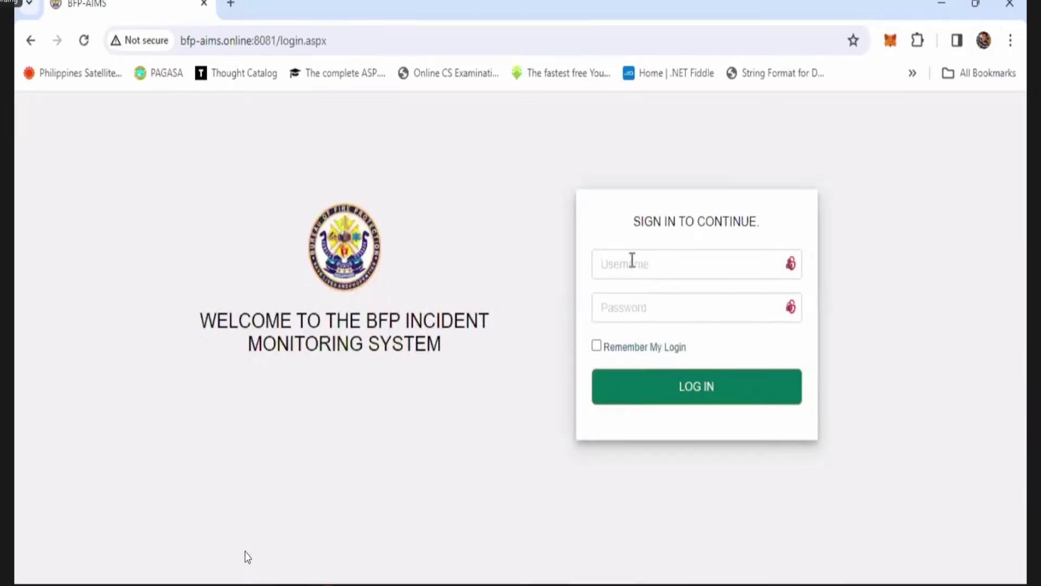
# Step: Log in to the regional account with the username region4a and the account password
pyautogui.click(632, 261)
pyautogui.click(691, 265)
pyautogui.write('region4a')
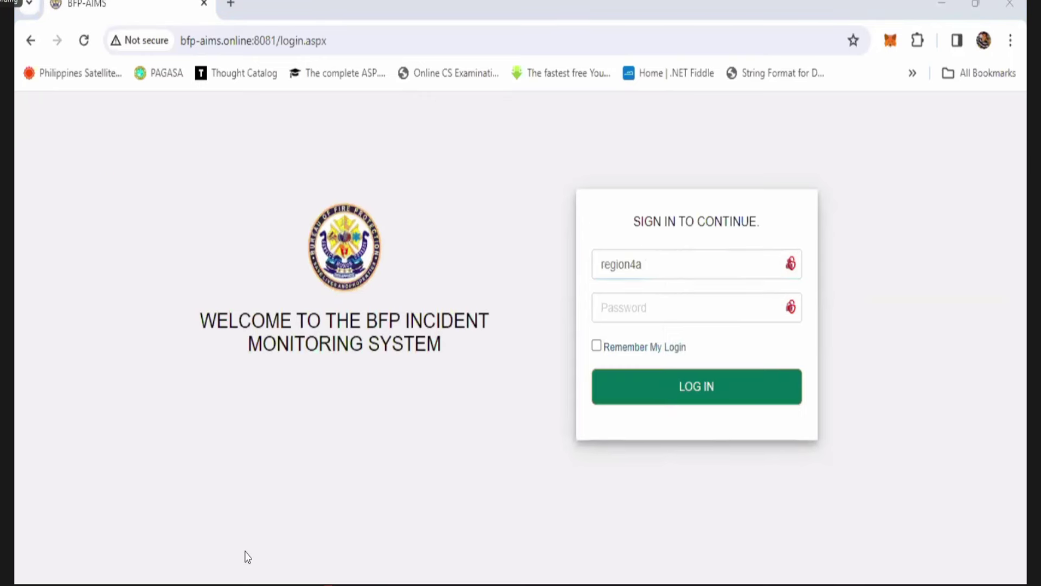
pyautogui.scroll(3, 488, 567)
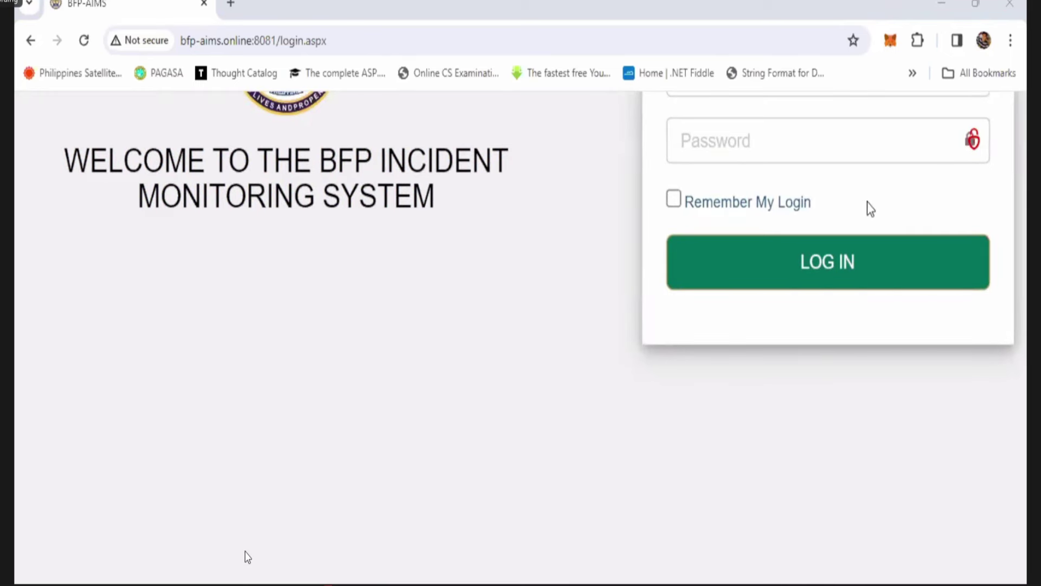
pyautogui.scroll(-3, 871, 208)
pyautogui.click(683, 315)
pyautogui.hotkey('ctrl', 'v')
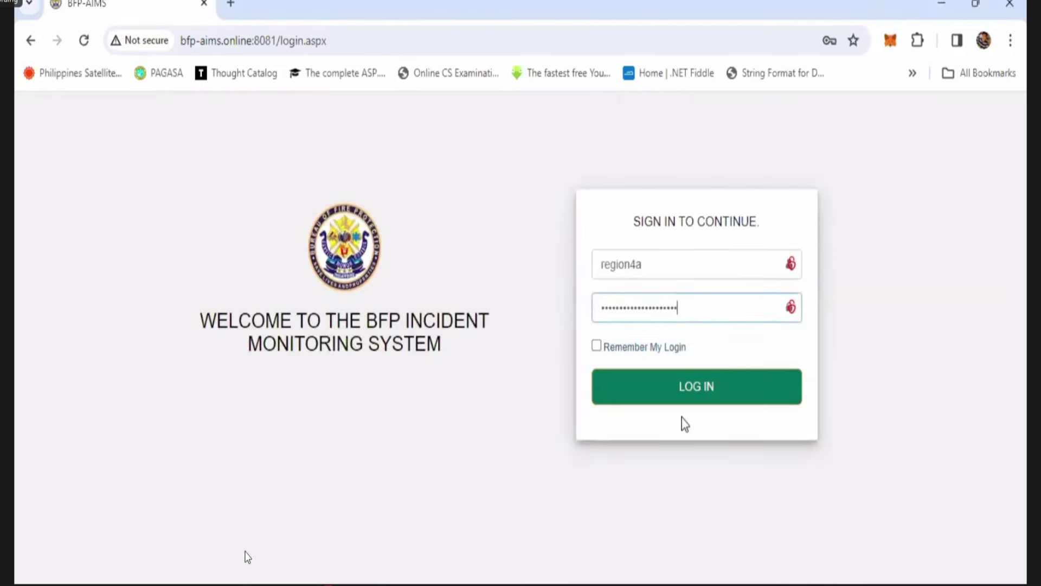
pyautogui.click(689, 400)
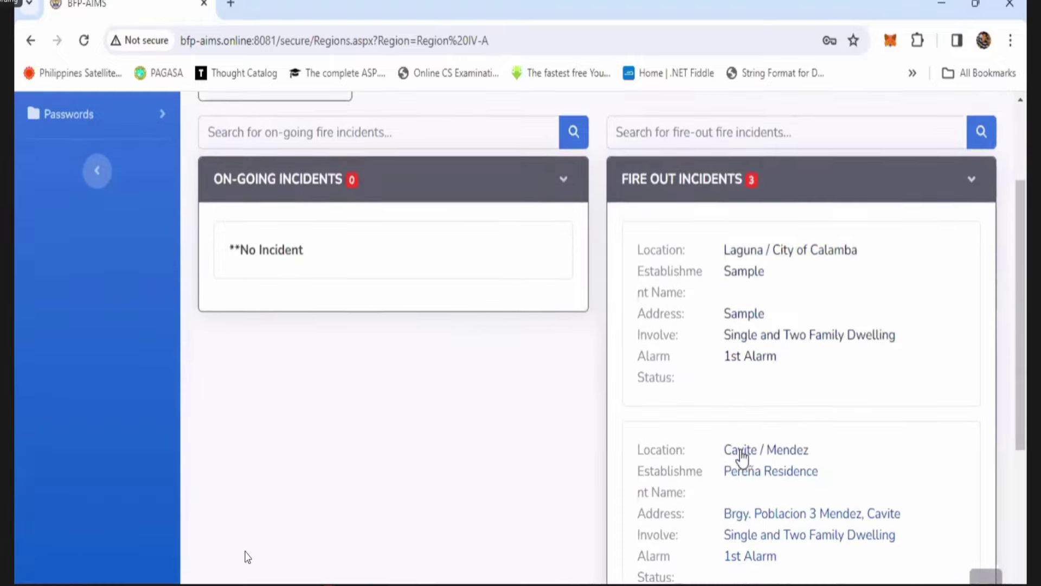
# Step: Look over the on-going and fire out incident lists for Region IV-A
pyautogui.scroll(-1, 742, 457)
pyautogui.scroll(2, 742, 458)
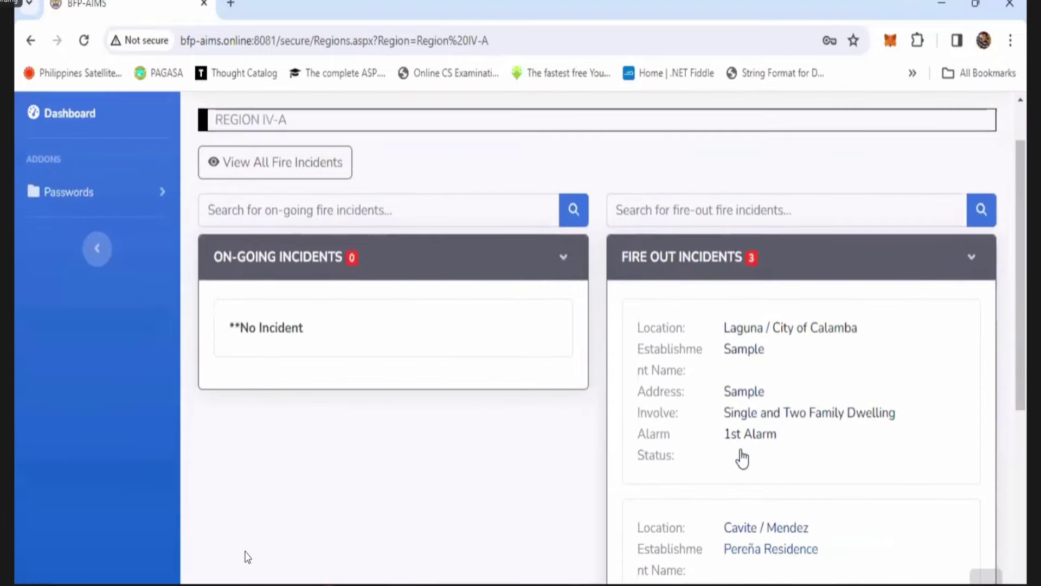
pyautogui.scroll(1, 742, 457)
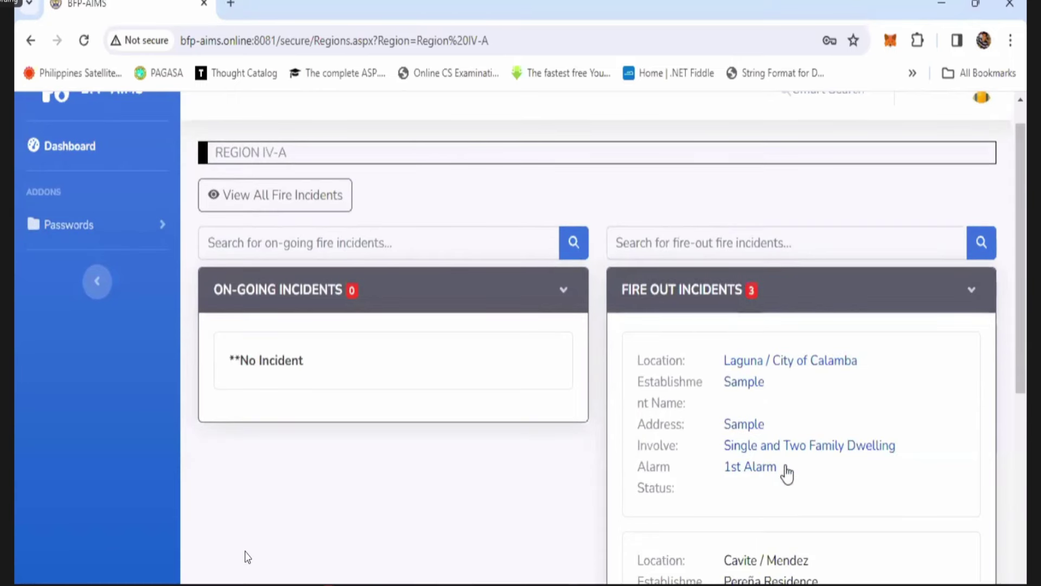
pyautogui.scroll(-2, 784, 439)
pyautogui.scroll(2, 785, 442)
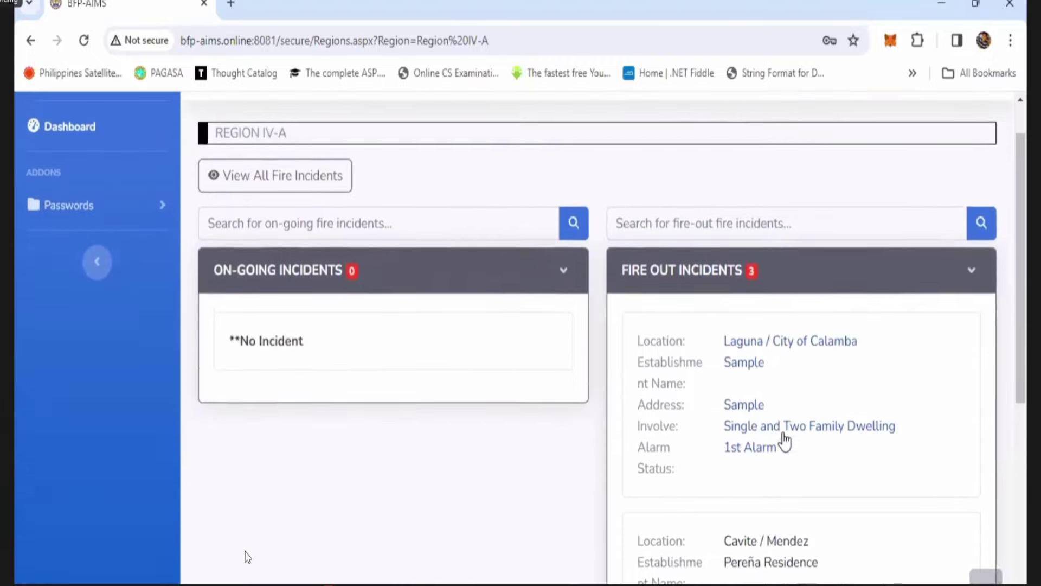
pyautogui.scroll(1, 785, 442)
pyautogui.scroll(1, 219, 228)
# Step: Filter the dashboard's incident counts by province Laguna and City of Calamba, and look over the category counts
pyautogui.click(84, 186)
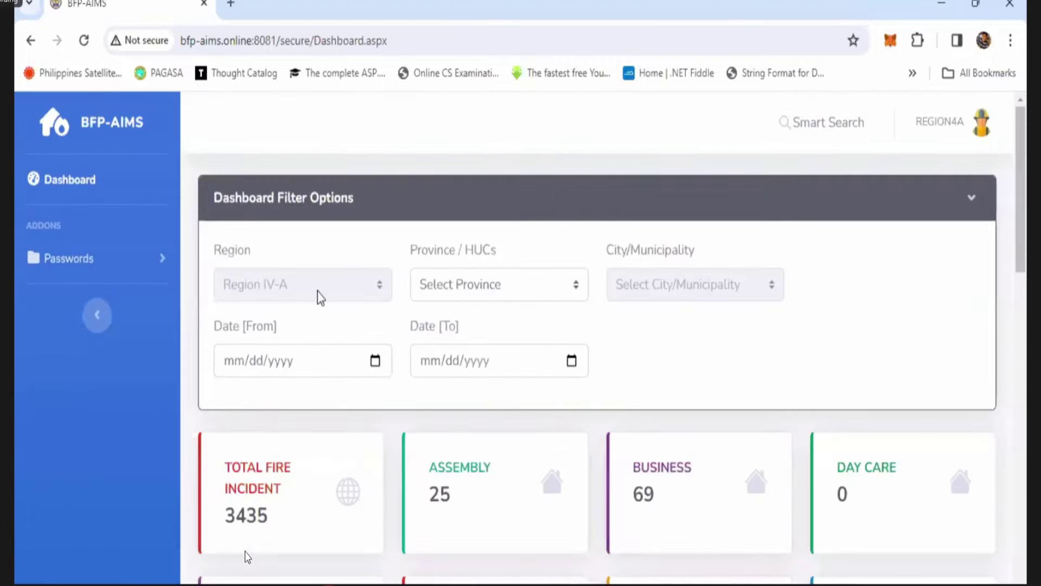
pyautogui.click(482, 298)
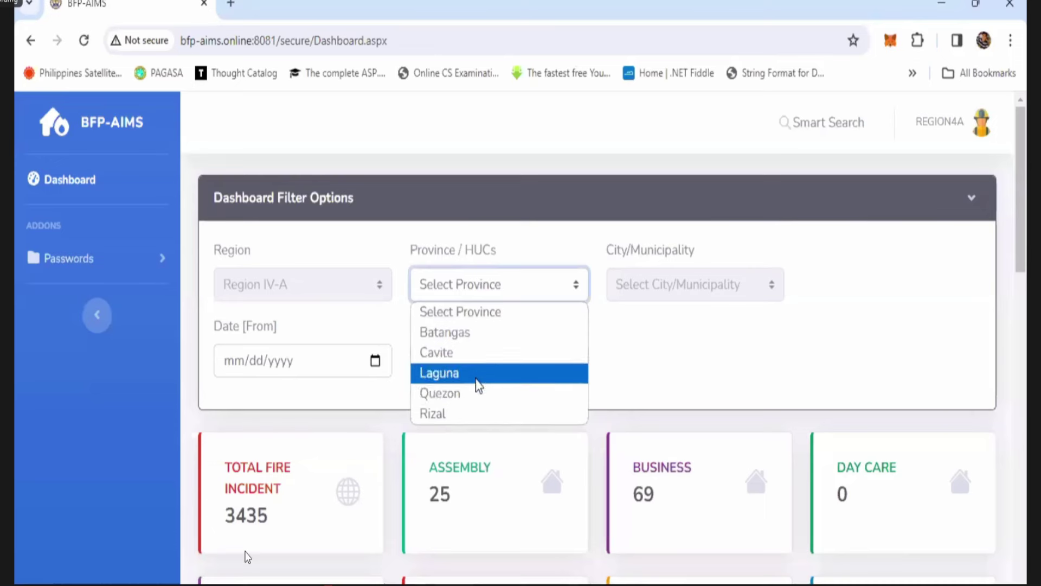
pyautogui.click(477, 375)
pyautogui.click(665, 284)
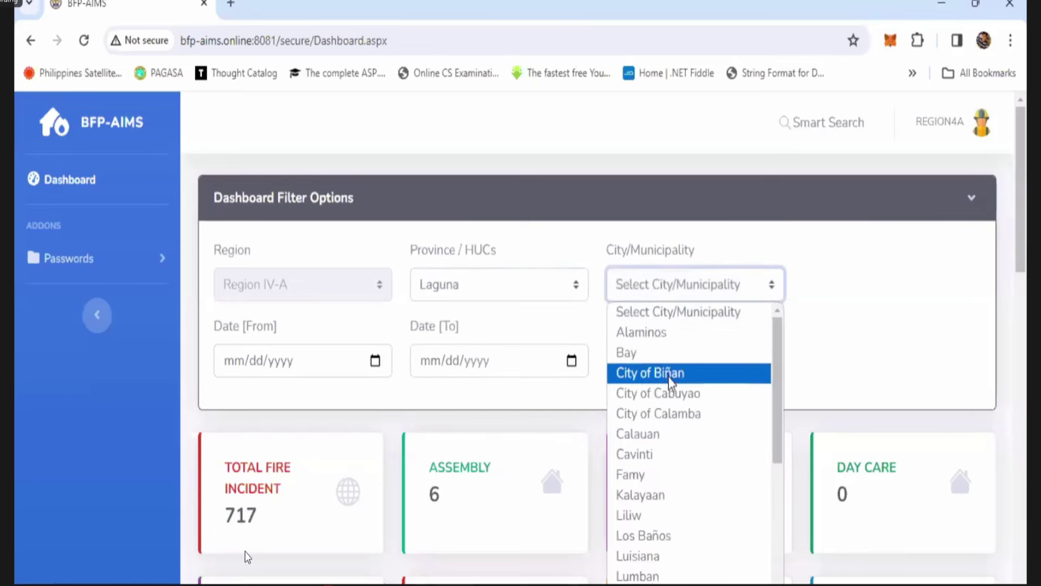
pyautogui.click(687, 420)
pyautogui.scroll(-3, 548, 435)
pyautogui.scroll(3, 549, 435)
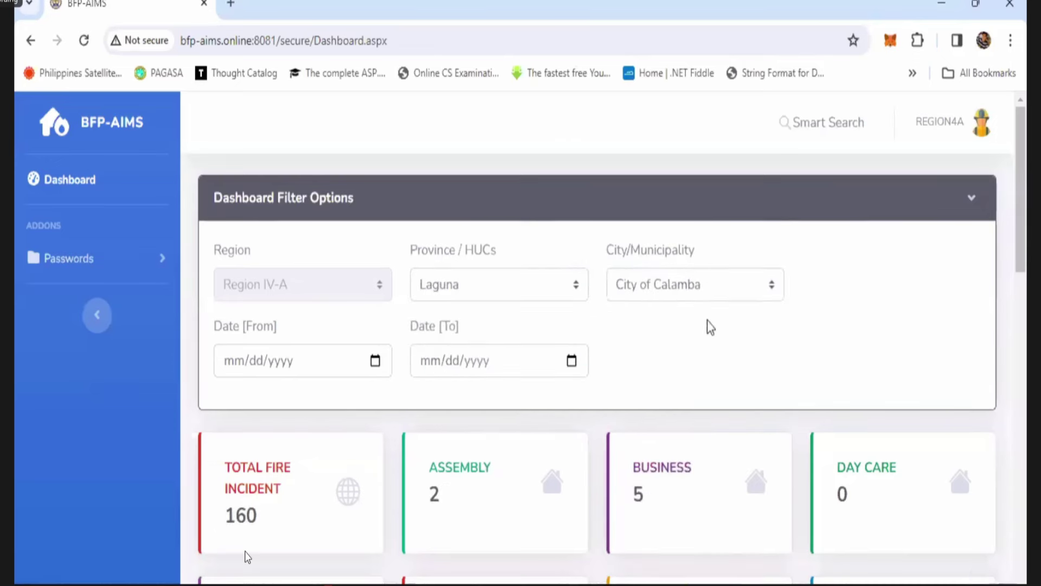
# Step: Filter the Smart Search records by province Laguna and City of Calamba, and look through the listed incidents
pyautogui.click(826, 123)
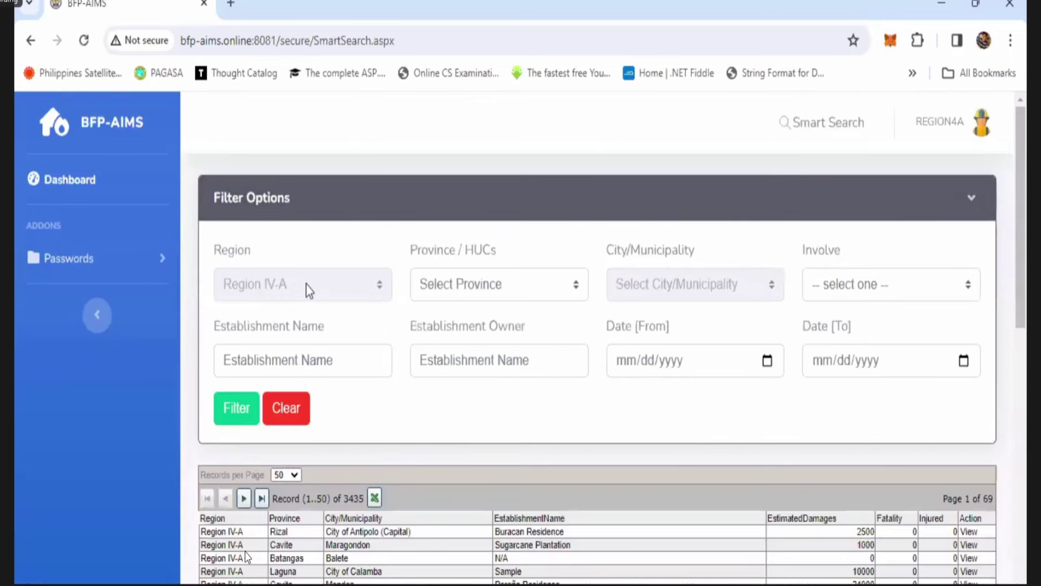
pyautogui.click(529, 292)
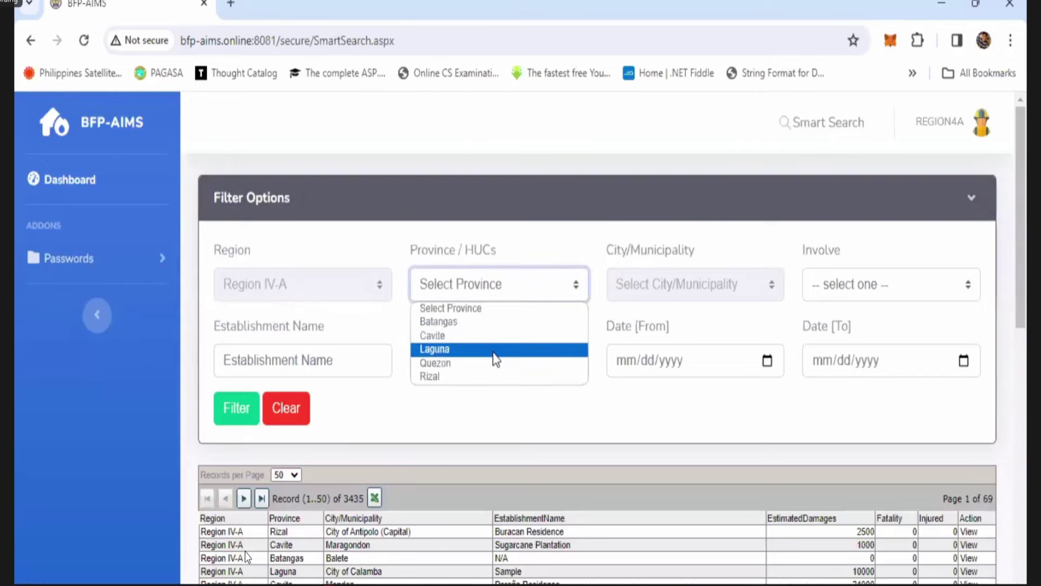
pyautogui.click(495, 349)
pyautogui.click(669, 284)
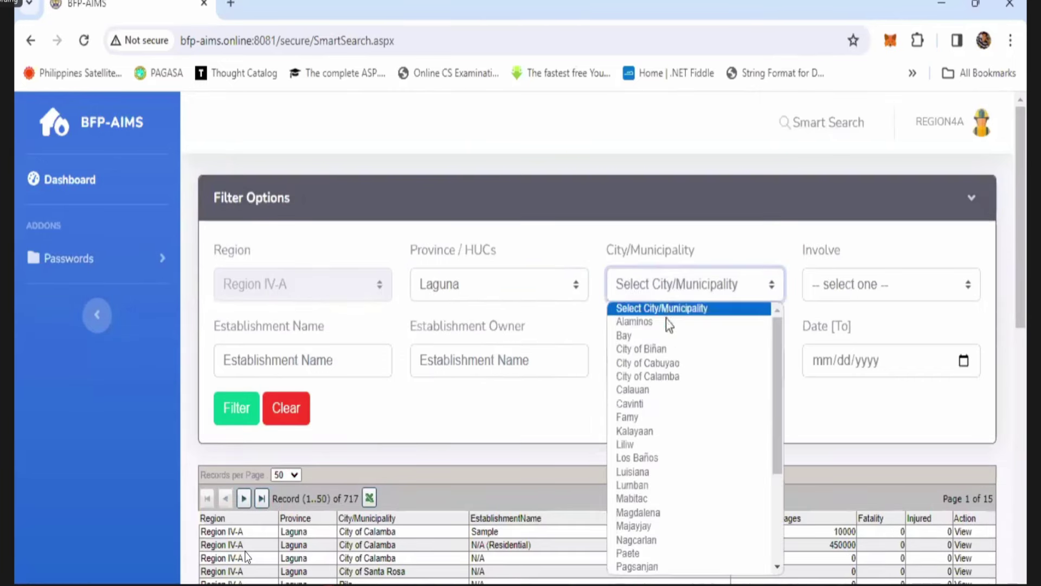
pyautogui.click(678, 384)
pyautogui.scroll(-3, 577, 423)
pyautogui.scroll(2, 579, 424)
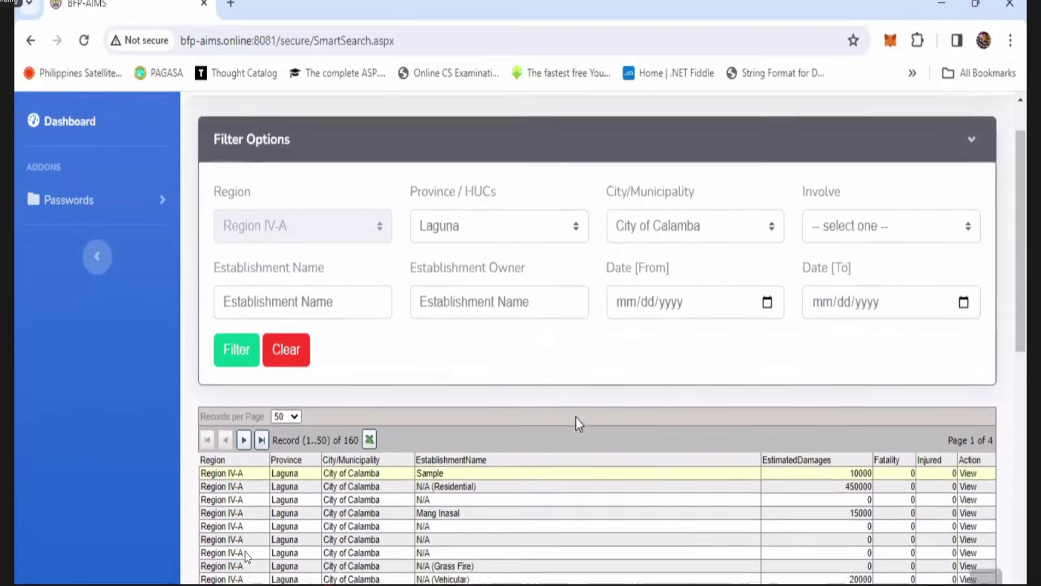
pyautogui.scroll(1, 577, 422)
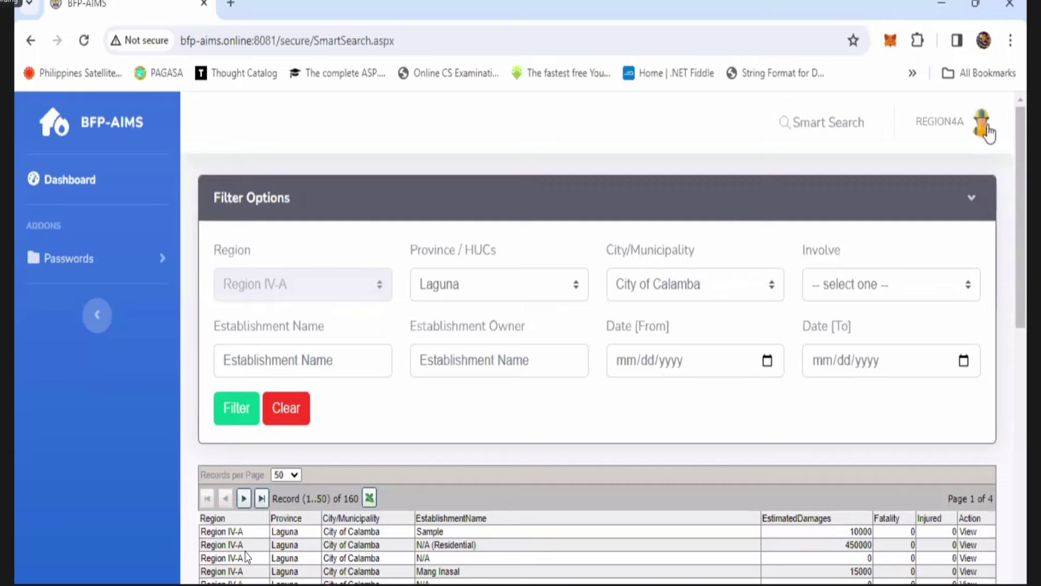
# Step: Log out of the region4a account and confirm ending the session
pyautogui.click(983, 128)
pyautogui.click(936, 217)
pyautogui.click(660, 279)
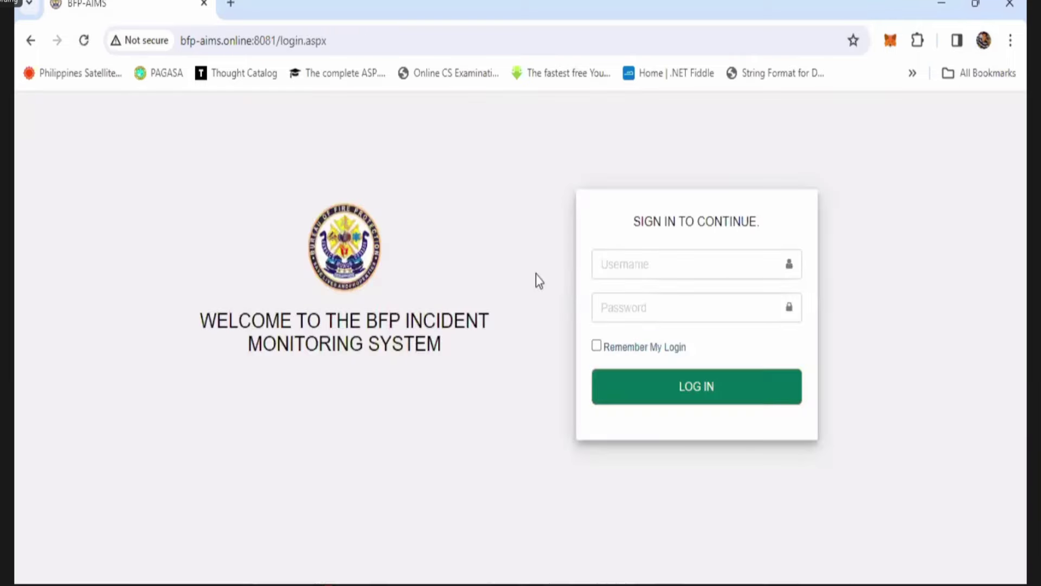
pyautogui.click(624, 264)
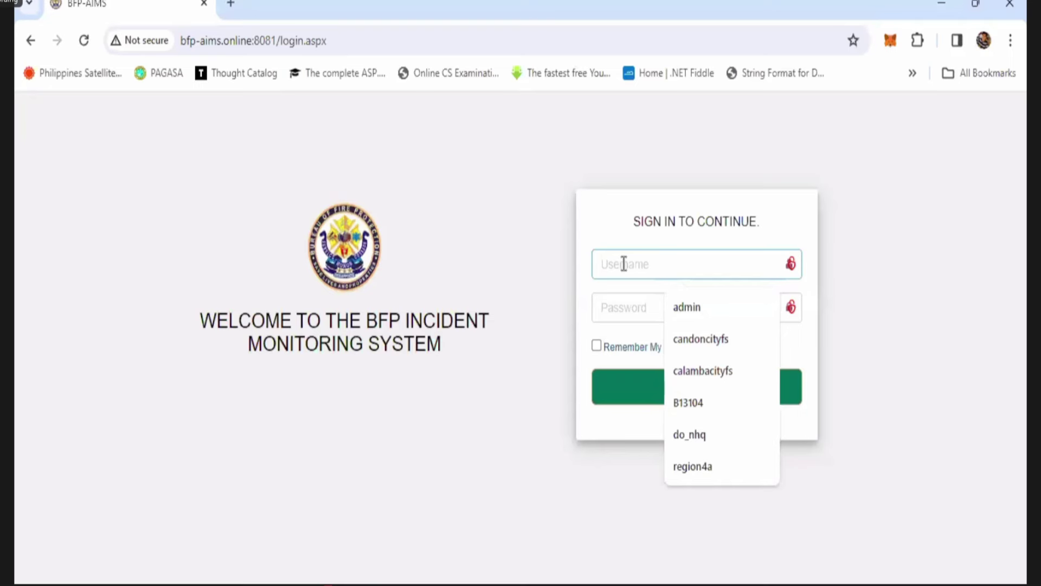
pyautogui.click(462, 416)
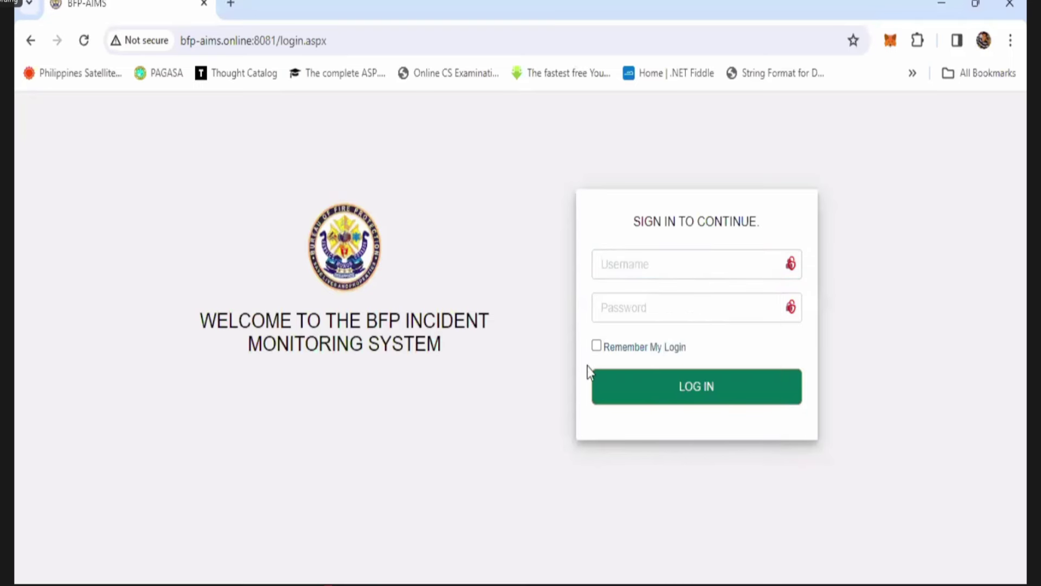
pyautogui.click(639, 269)
pyautogui.click(530, 381)
pyautogui.click(630, 270)
pyautogui.click(500, 347)
pyautogui.click(611, 263)
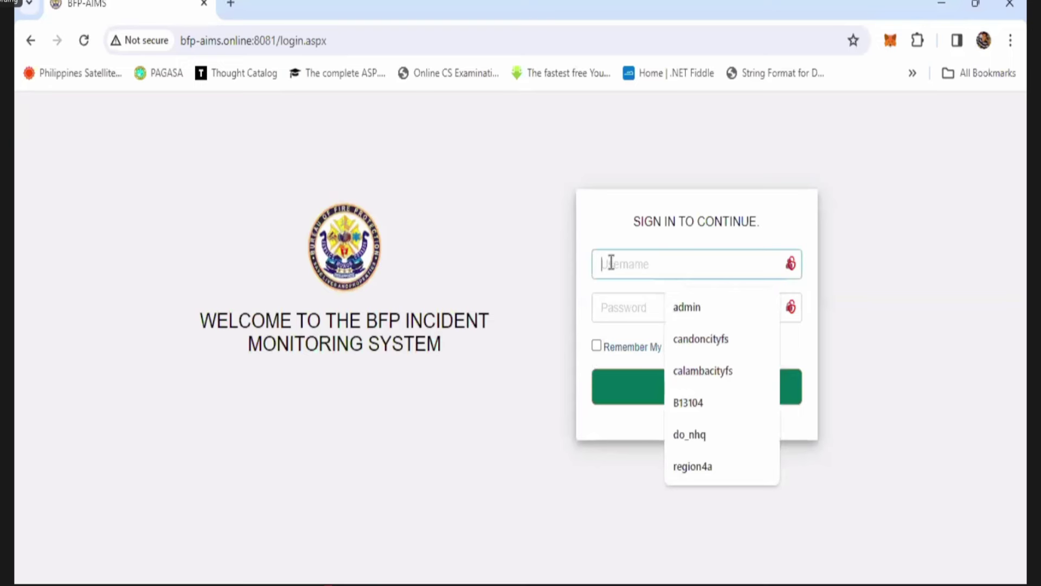
pyautogui.click(540, 333)
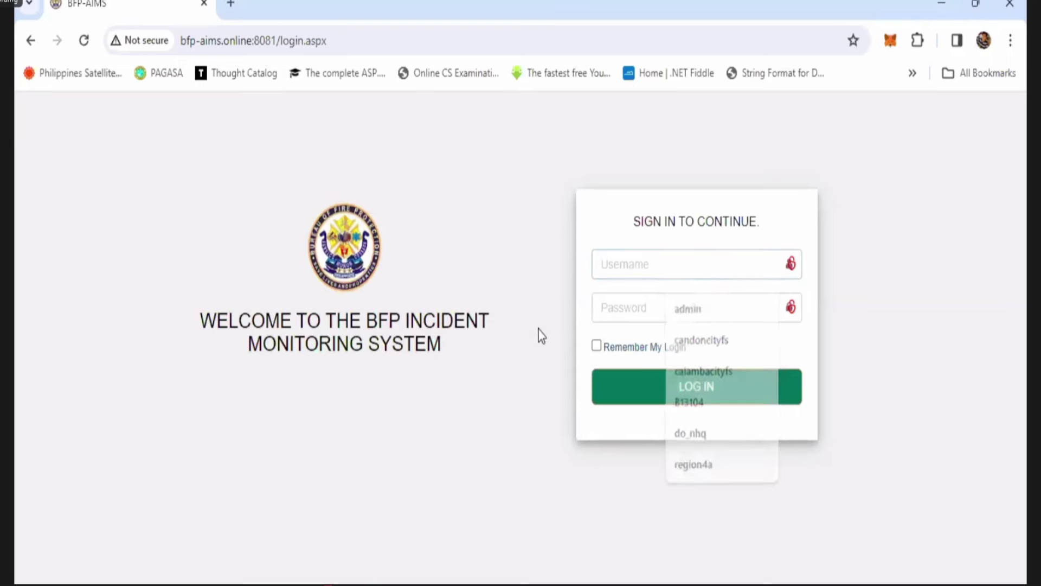
pyautogui.click(632, 267)
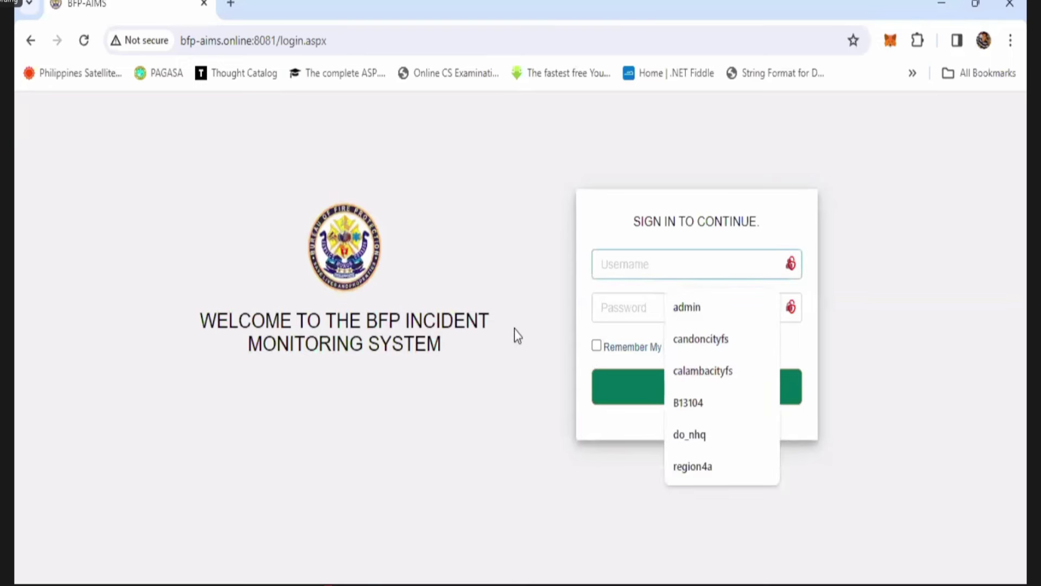
pyautogui.click(516, 335)
pyautogui.click(615, 262)
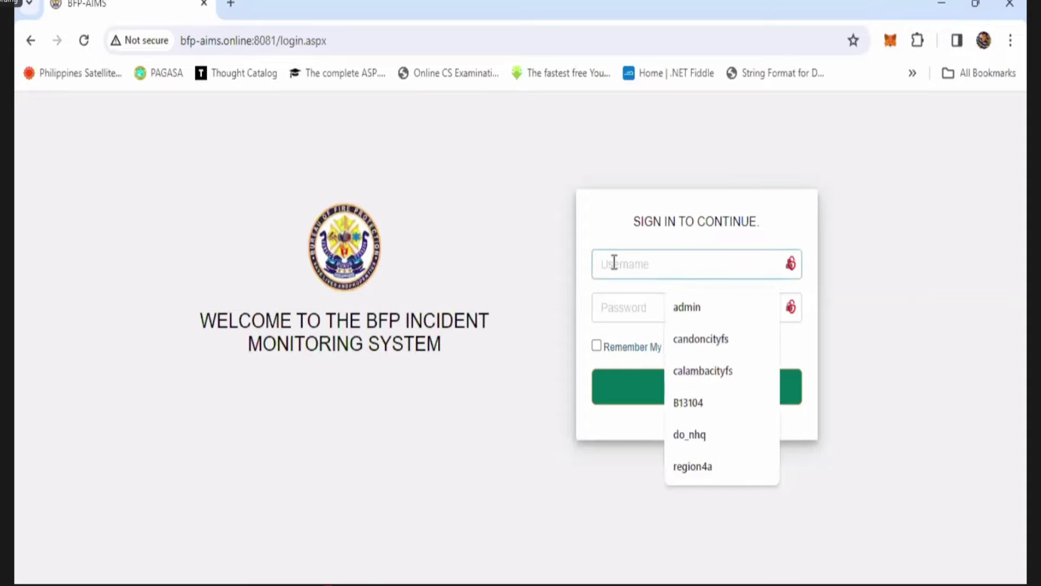